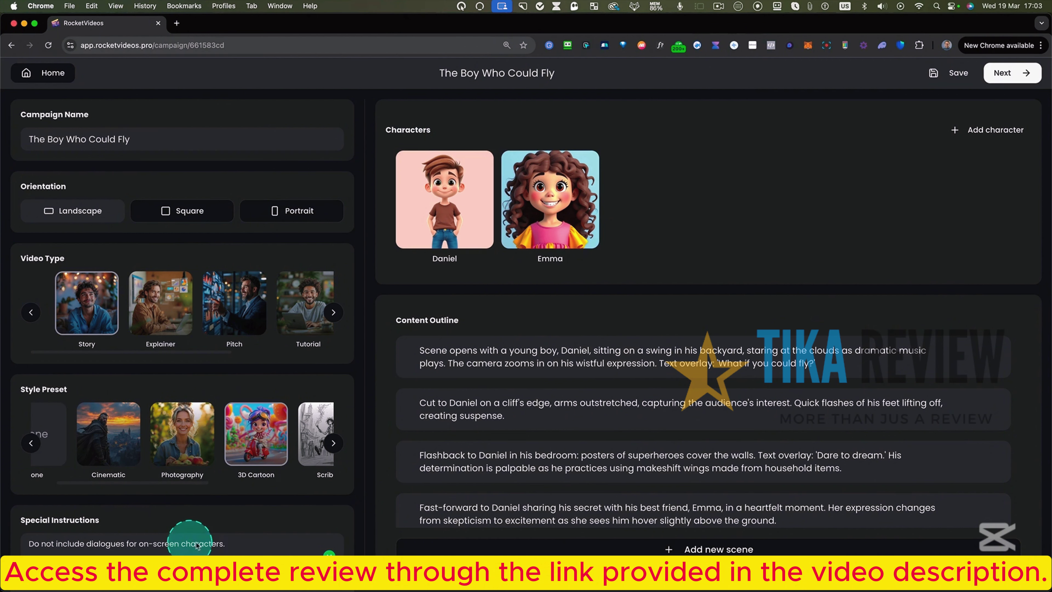
- Save the campaign and continue to its storyboard
click(951, 74)
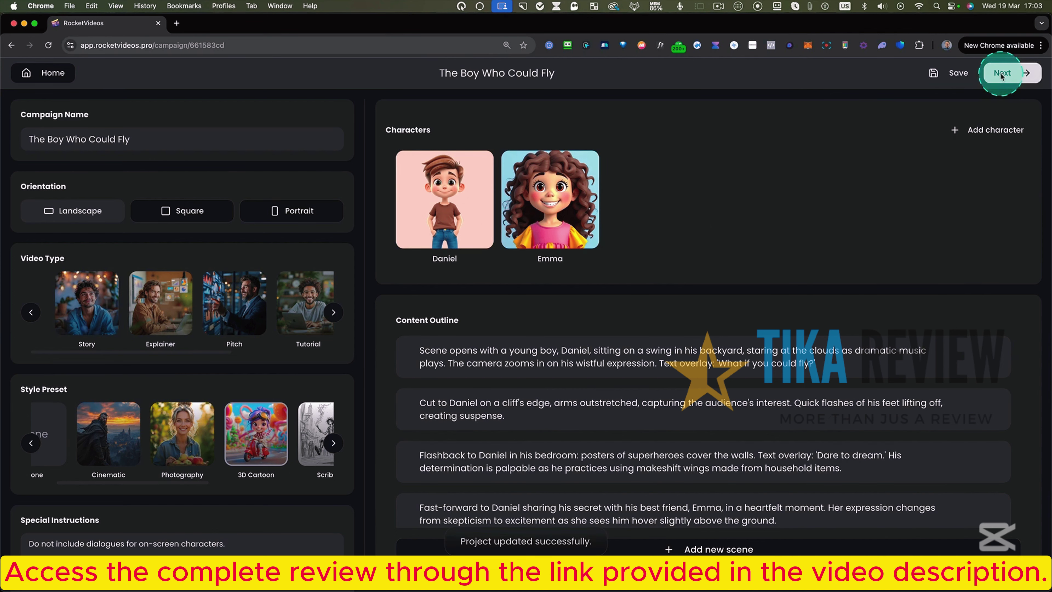
click(1001, 74)
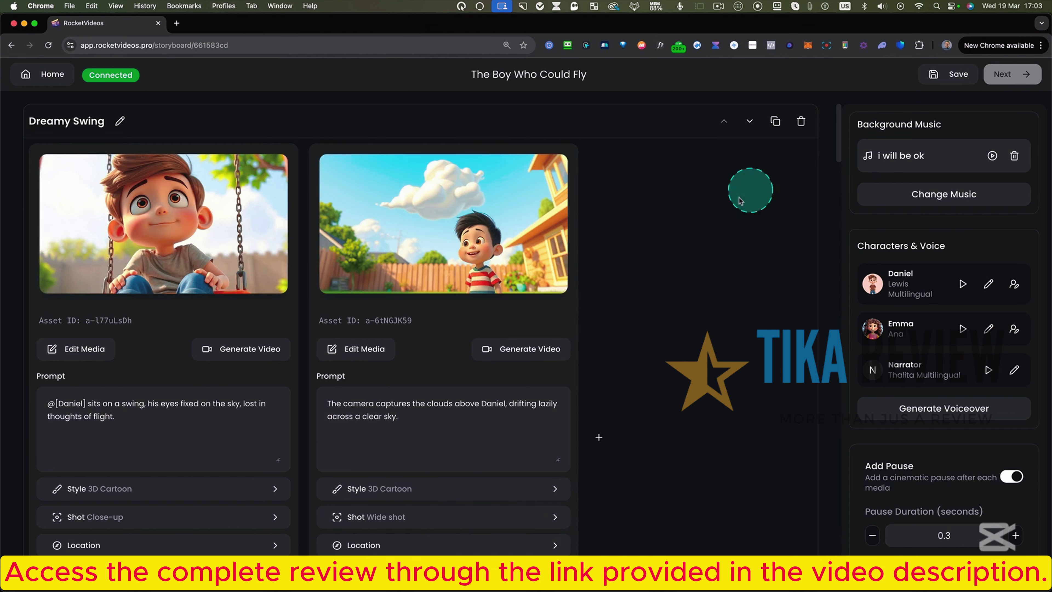
- Look through the storyboard scenes, examining the images, prompts and narration in Dreamy Swing, The Cliff Edge and Bedroom Inspirations
scroll(632, 279, down, 8)
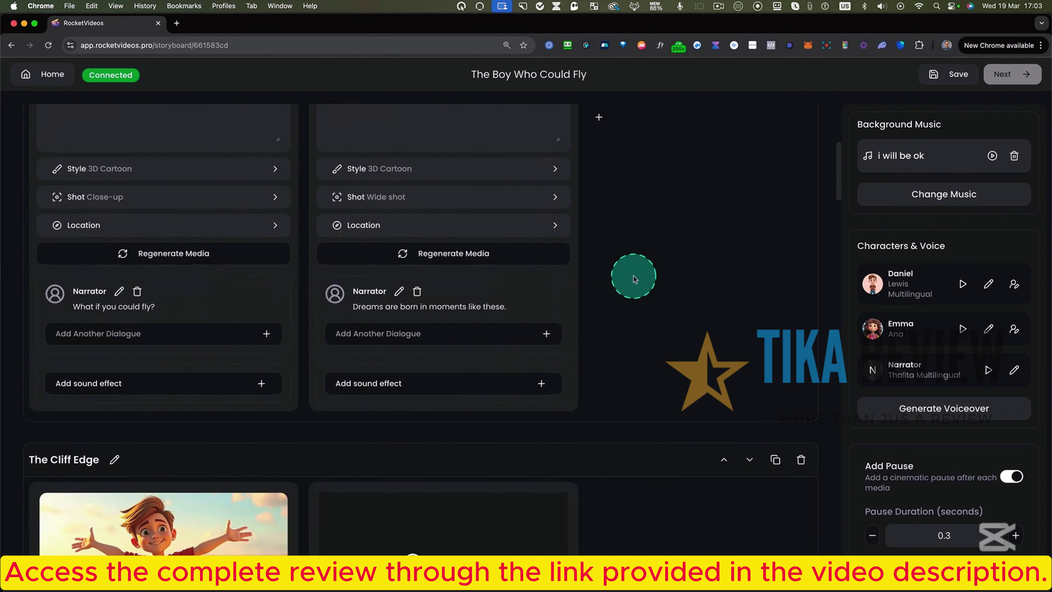
scroll(633, 279, down, 6)
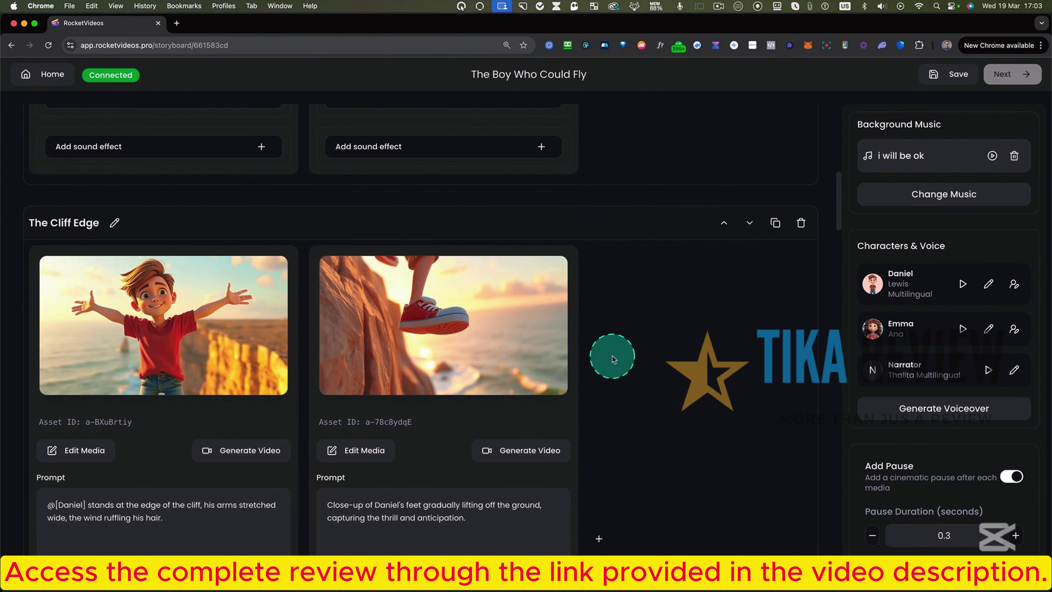
scroll(611, 359, down, 10)
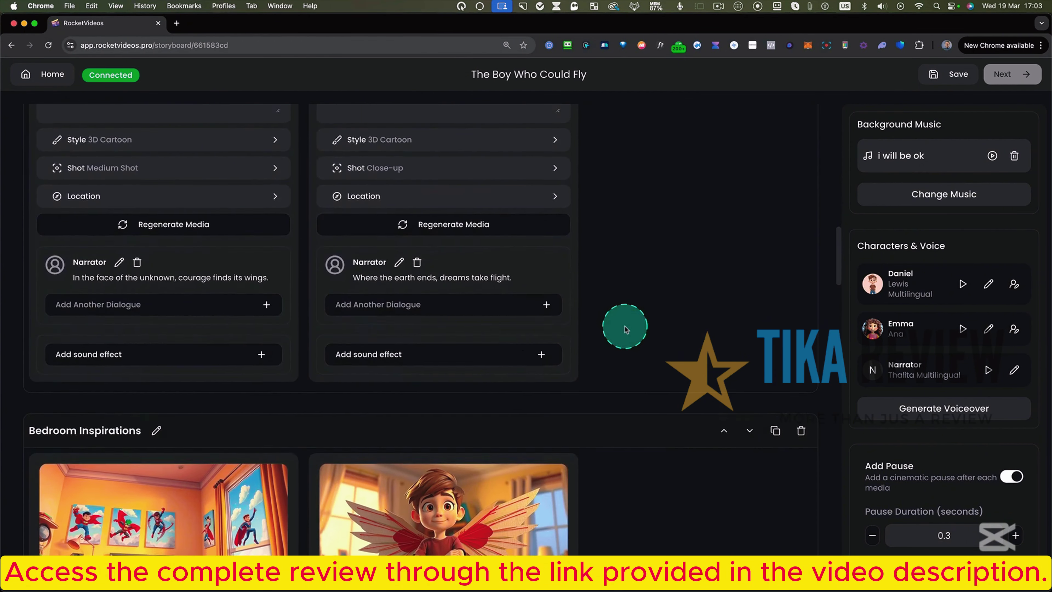
scroll(625, 327, down, 7)
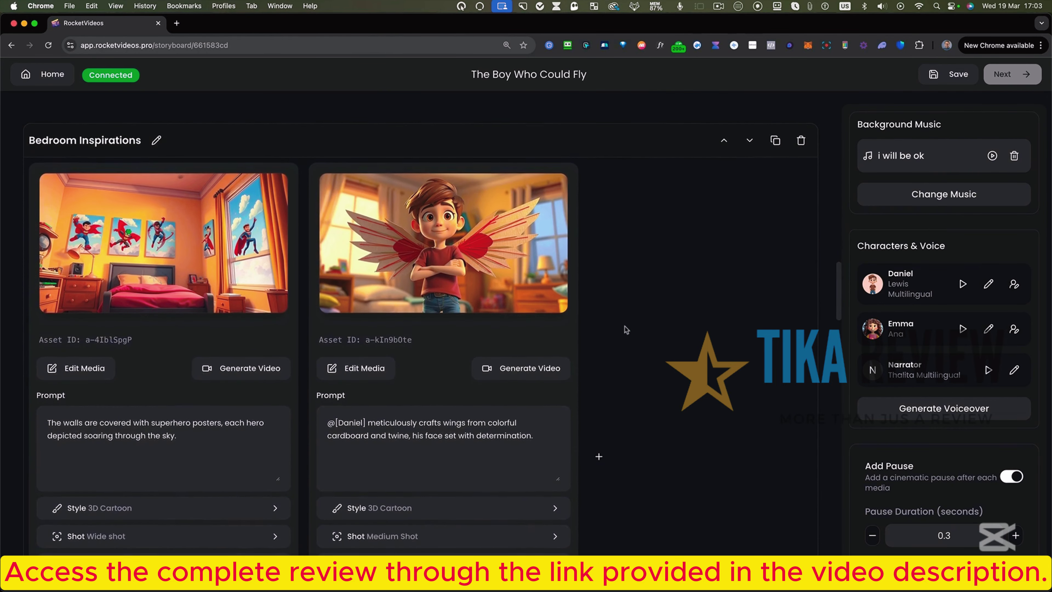
key(ctrl)
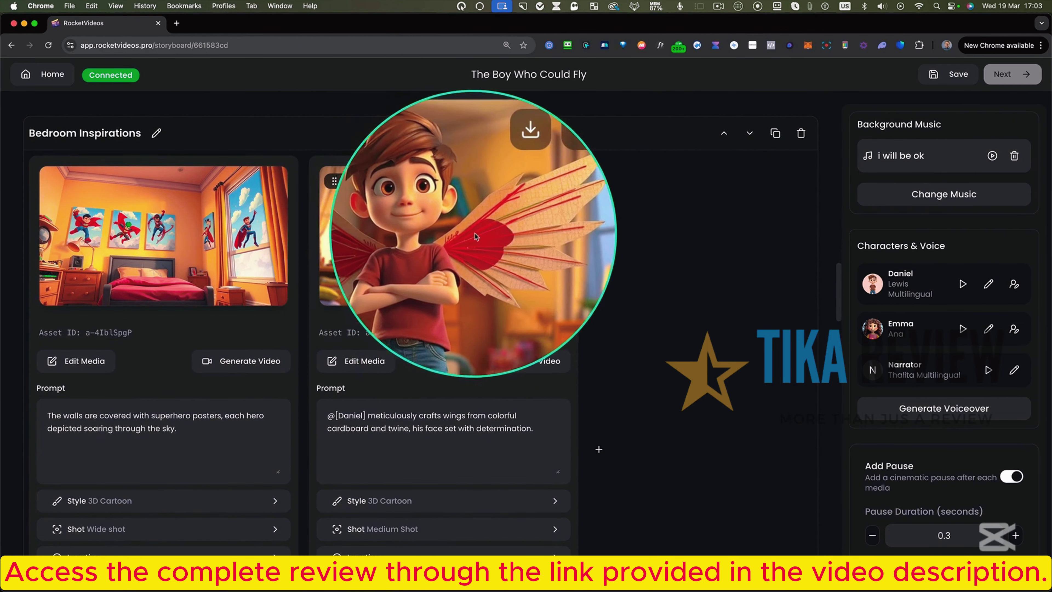
scroll(619, 304, down, 6)
scroll(620, 306, down, 20)
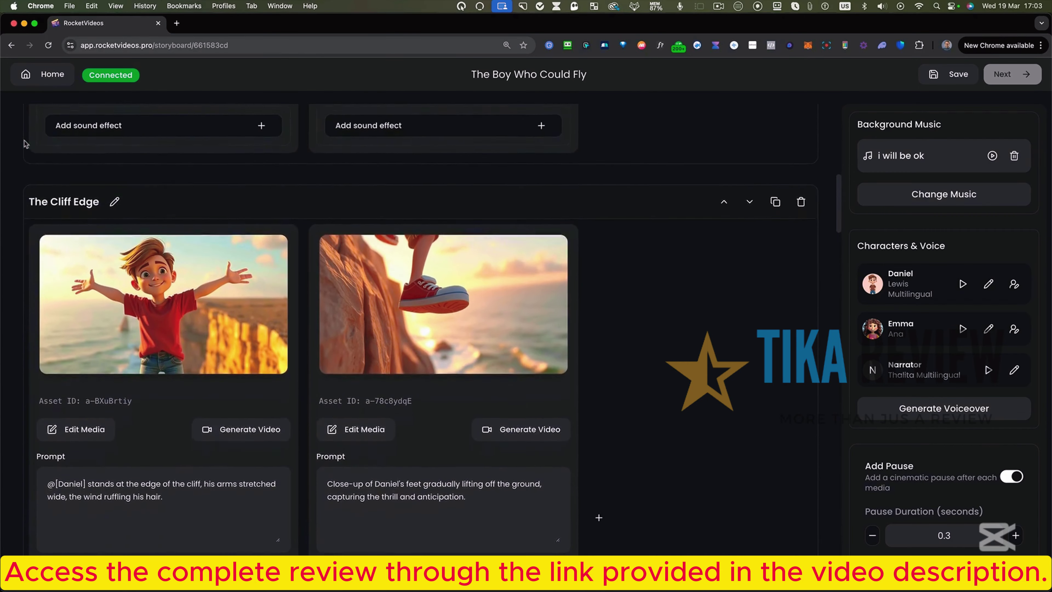
key(ctrl)
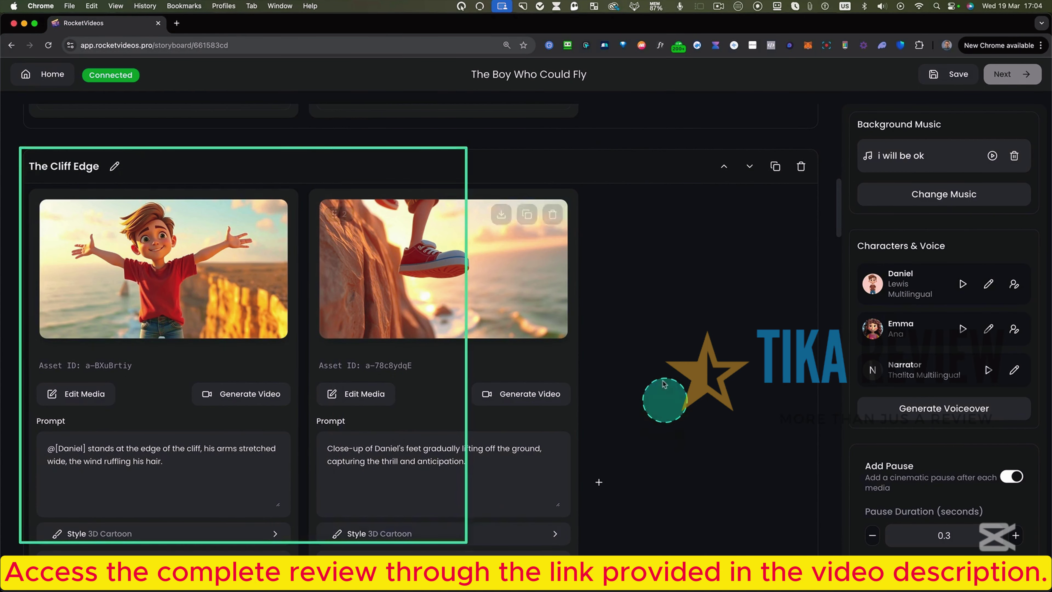
- Examine the first media card of the Dreamy Swing scene, including its image, prompt, style, shot and location options
scroll(634, 390, up, 15)
drag(27, 139, 298, 568)
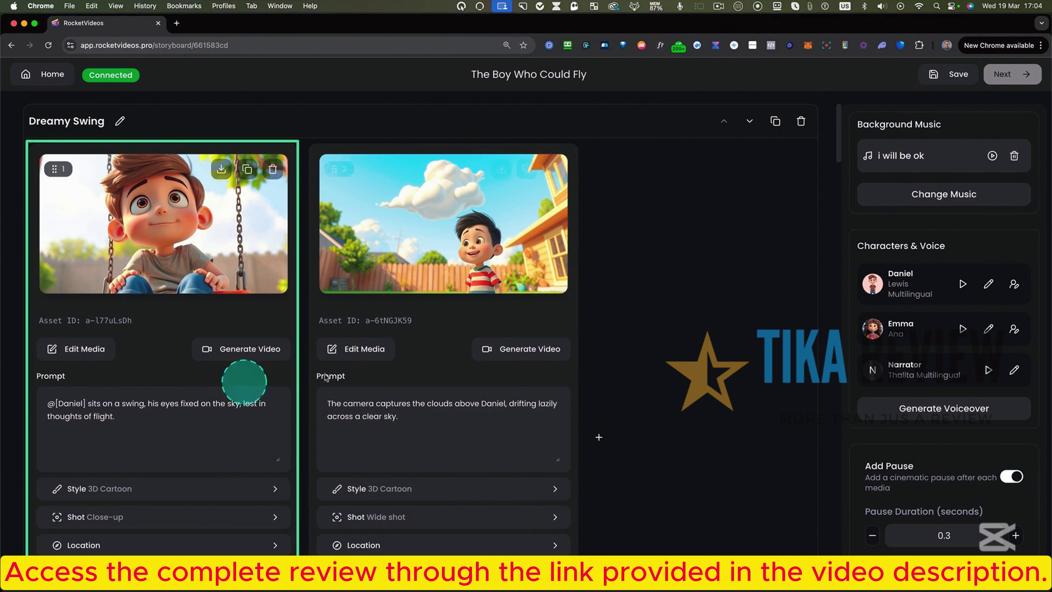
scroll(204, 282, down, 1)
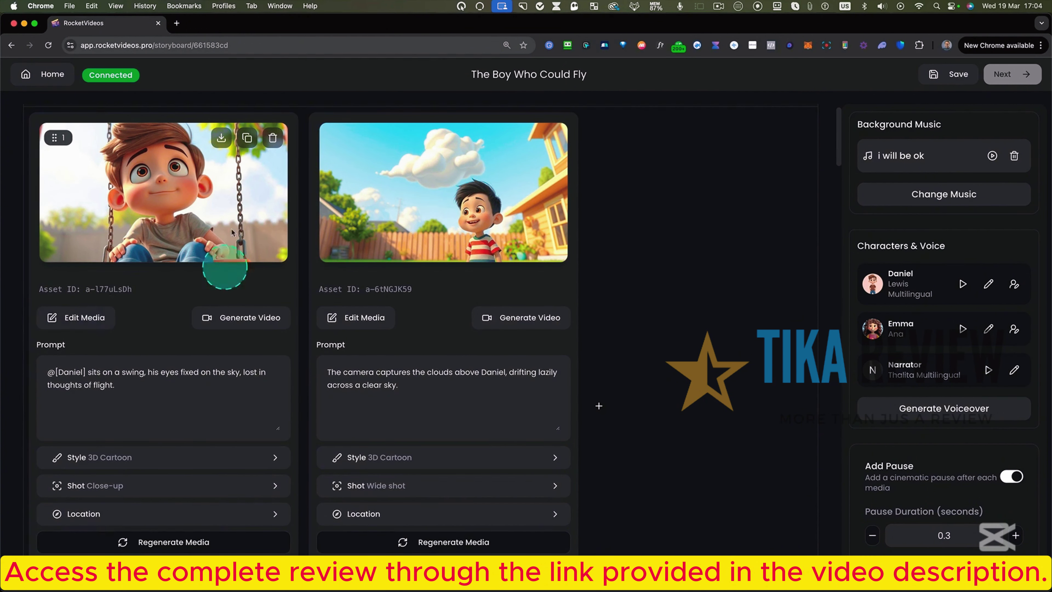
scroll(185, 234, up, 5)
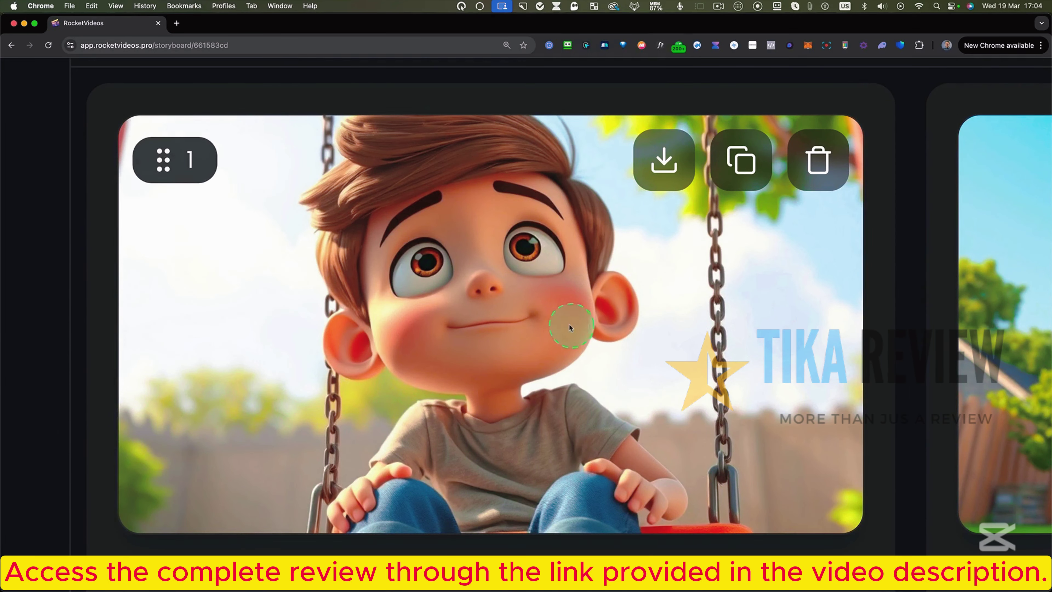
scroll(559, 325, down, 5)
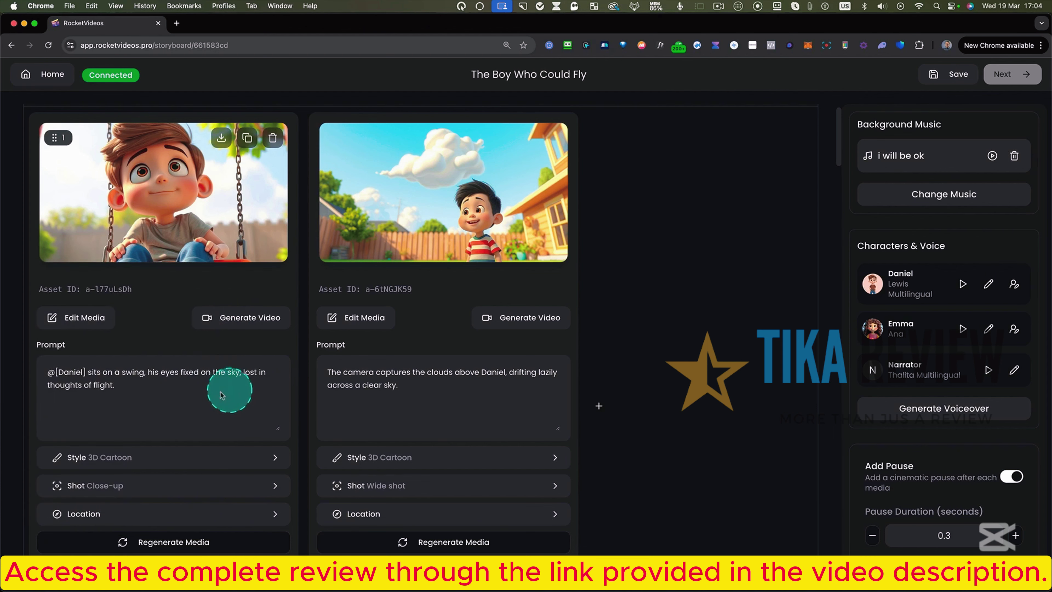
scroll(215, 398, down, 1)
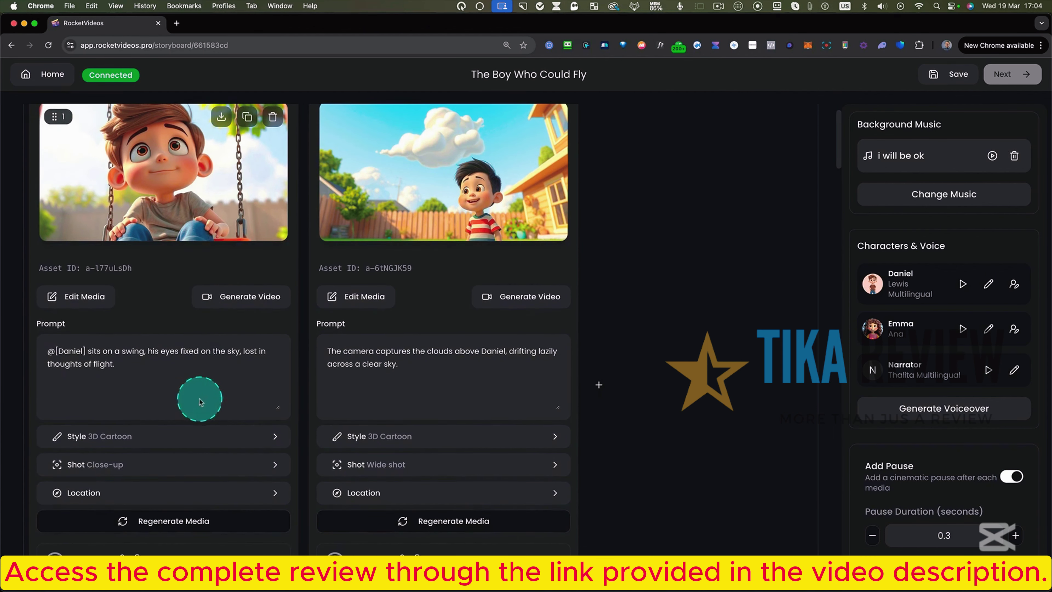
scroll(201, 364, up, 2)
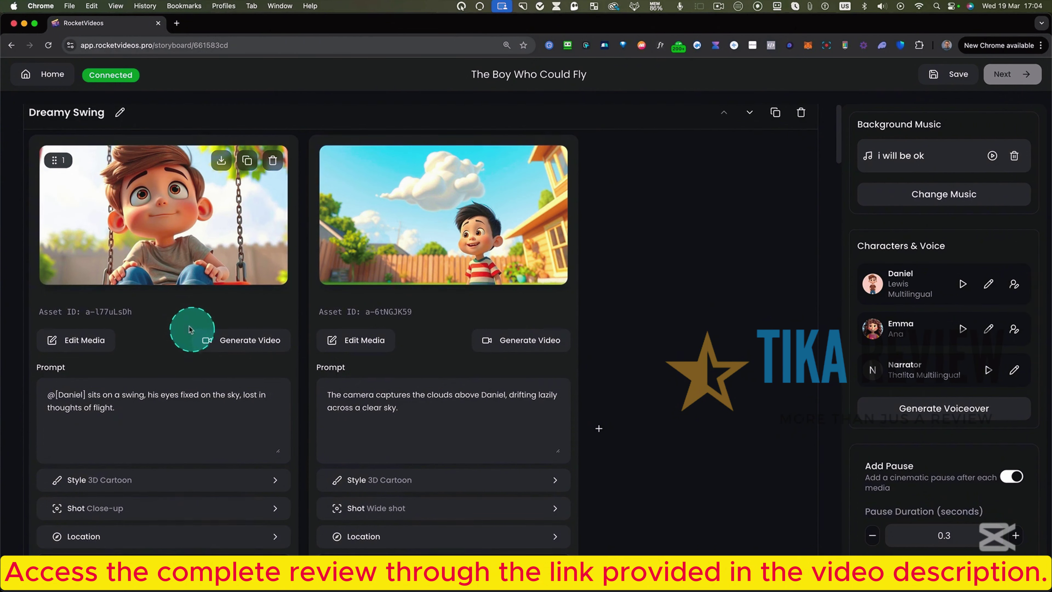
scroll(189, 330, down, 1)
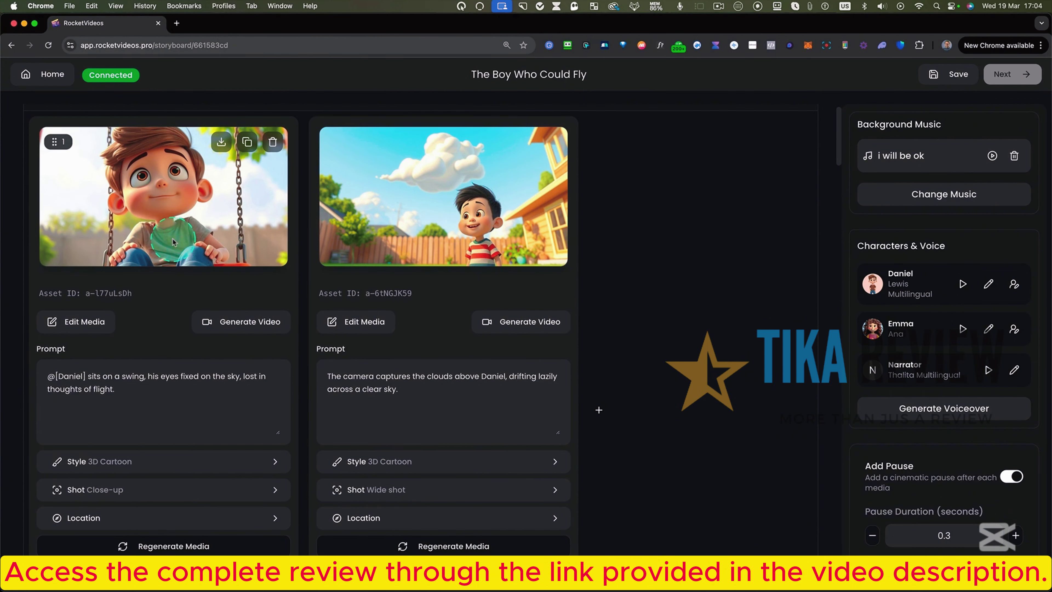
scroll(155, 300, up, 1)
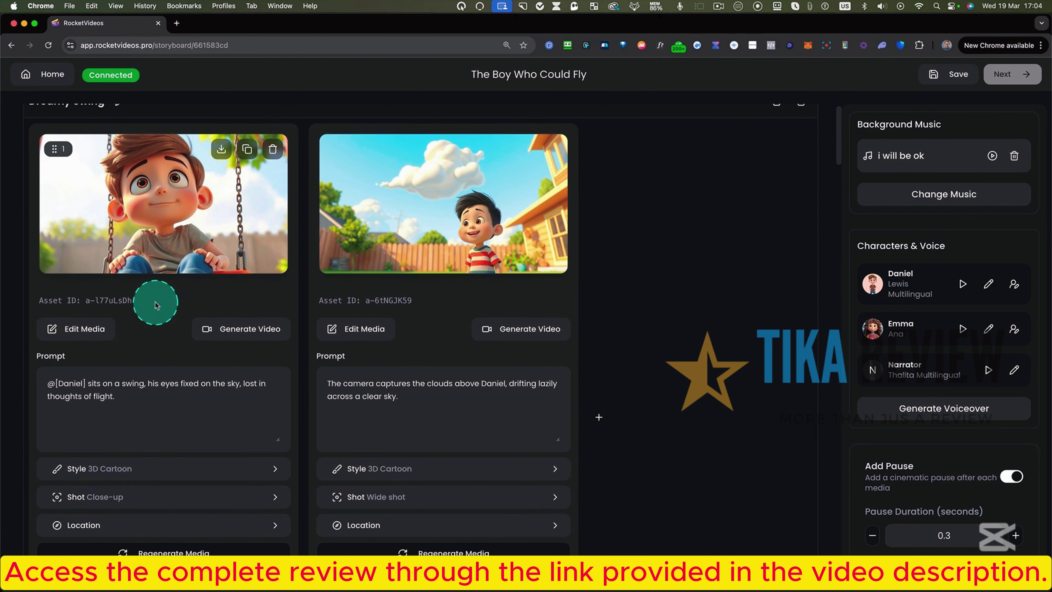
scroll(153, 276, down, 1)
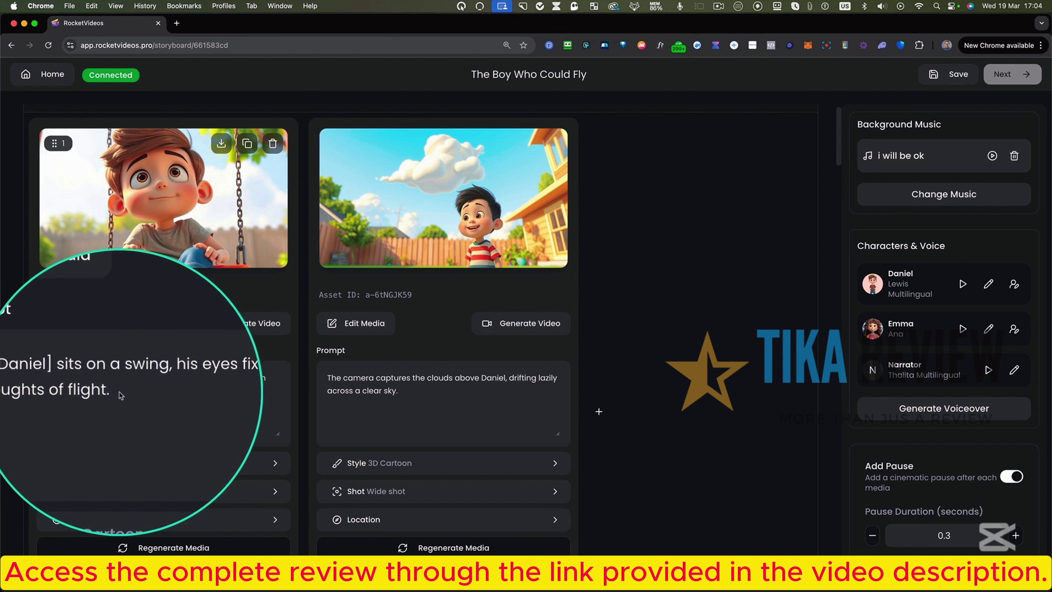
- Replace "sits" with "stand" in the prompt of the first Dreamy Swing image
double_click(94, 378)
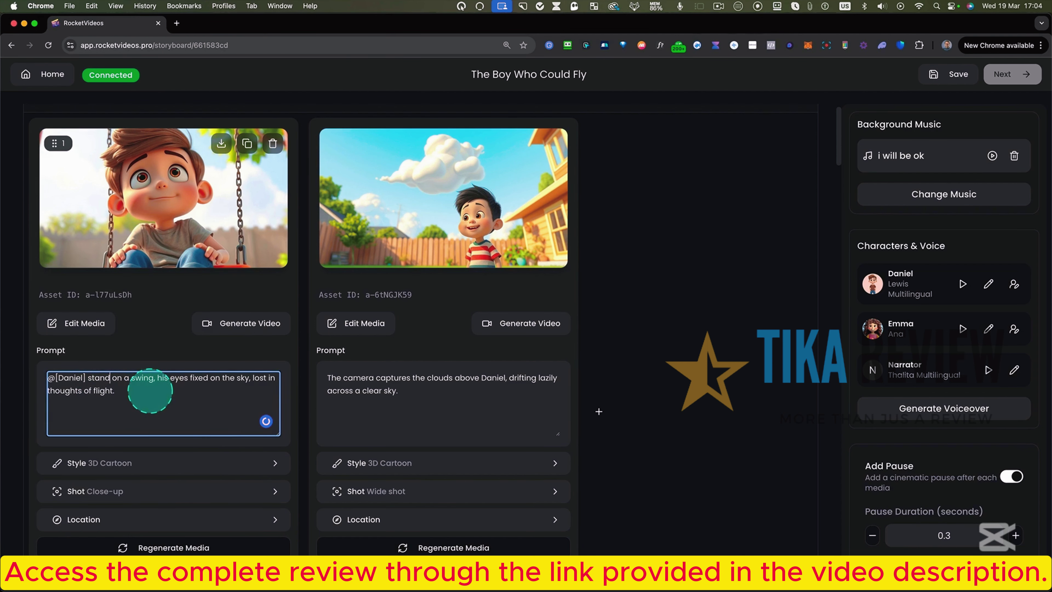
text(stand)
- Set the weather to "Rain" in the first Dreamy Swing image's location settings and save the changes
scroll(144, 395, down, 2)
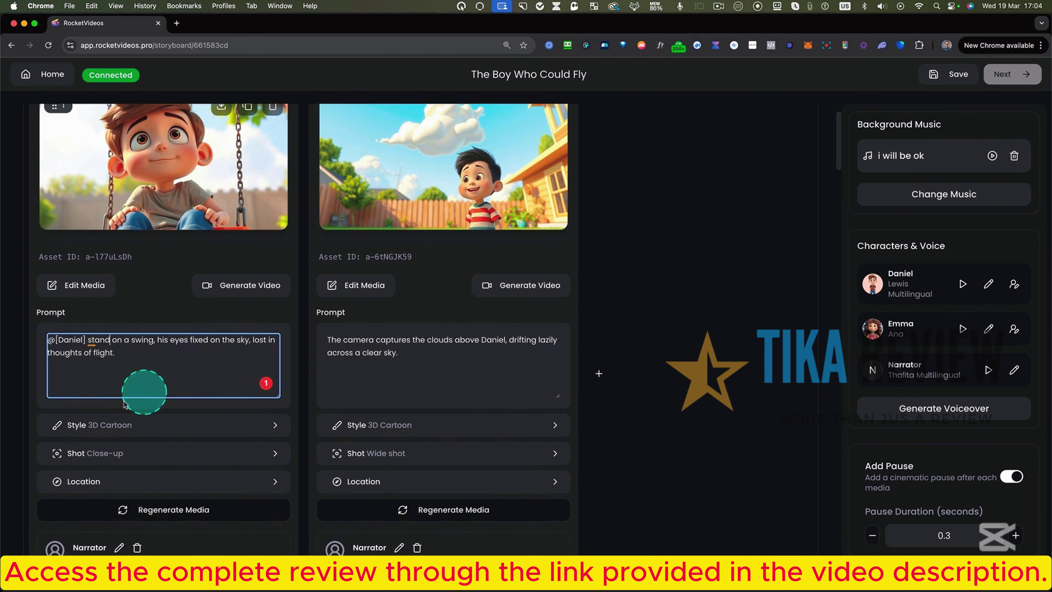
click(89, 483)
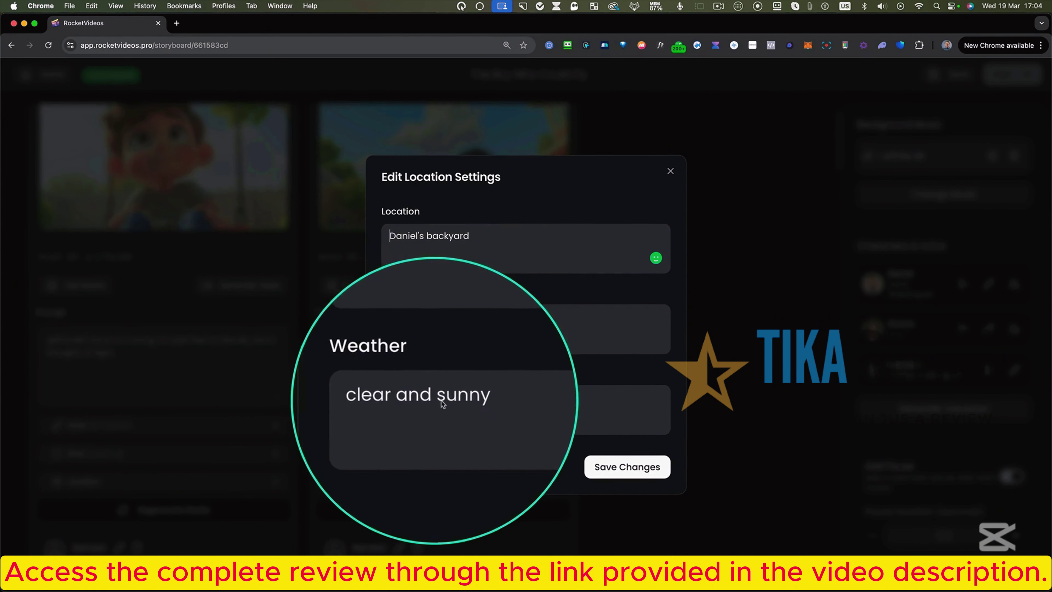
click(451, 408)
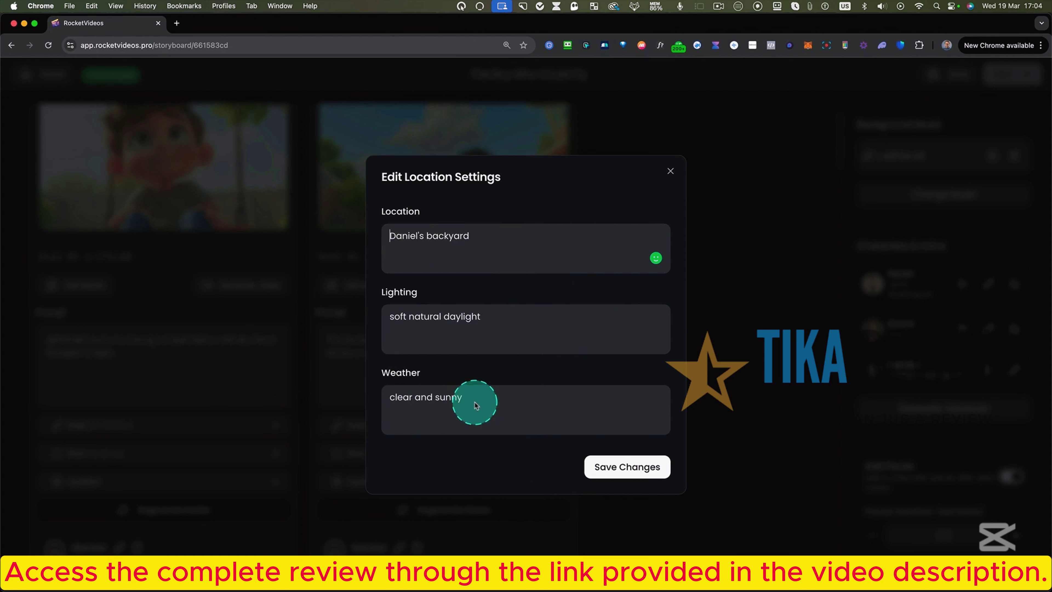
drag(474, 403, 376, 395)
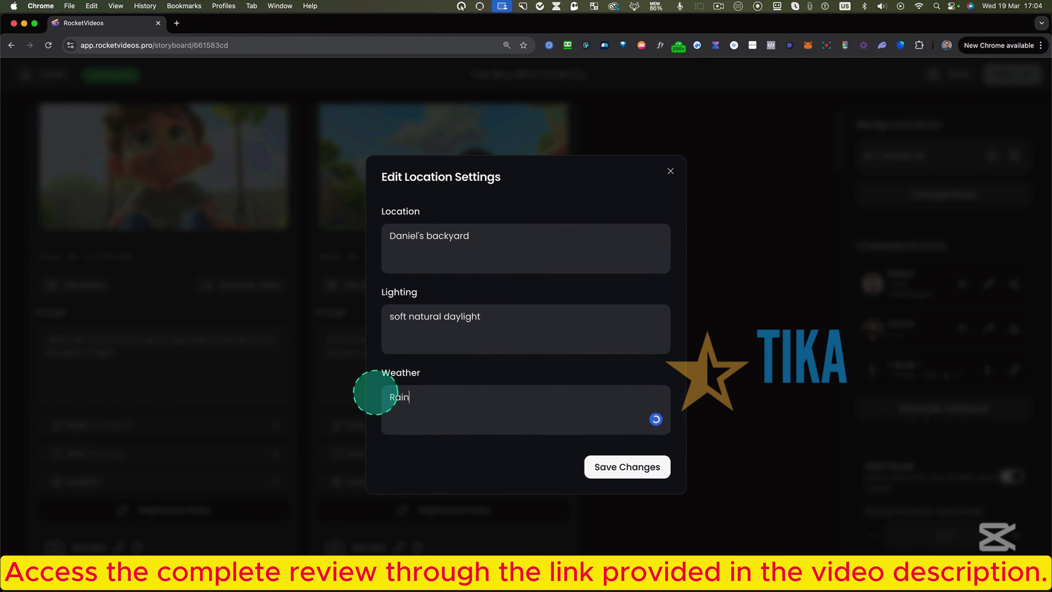
click(627, 466)
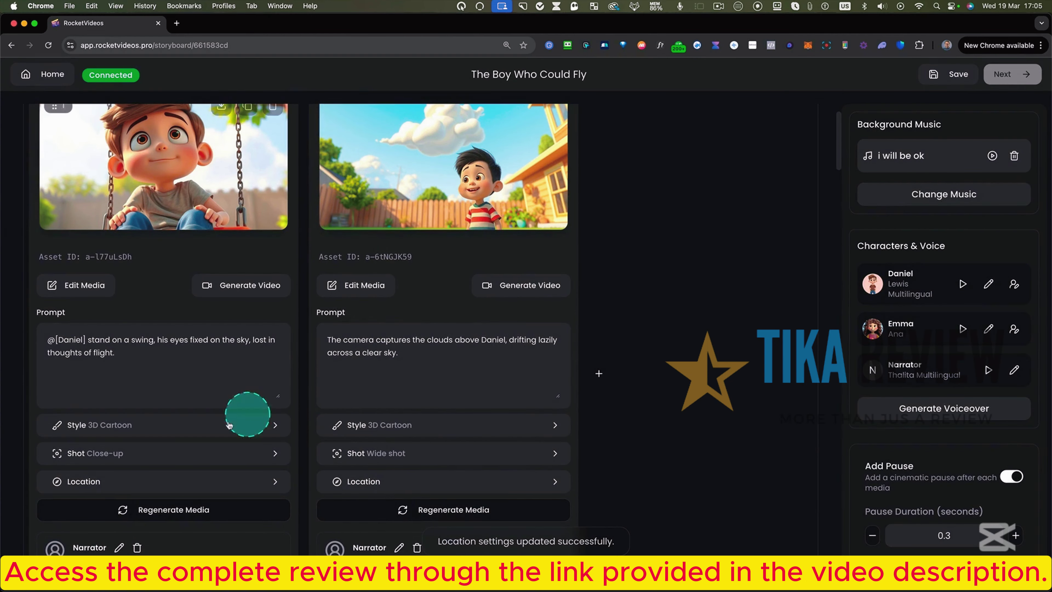
- Change the first Dreamy Swing image's shot type to Medium Shot and regenerate its media
click(88, 456)
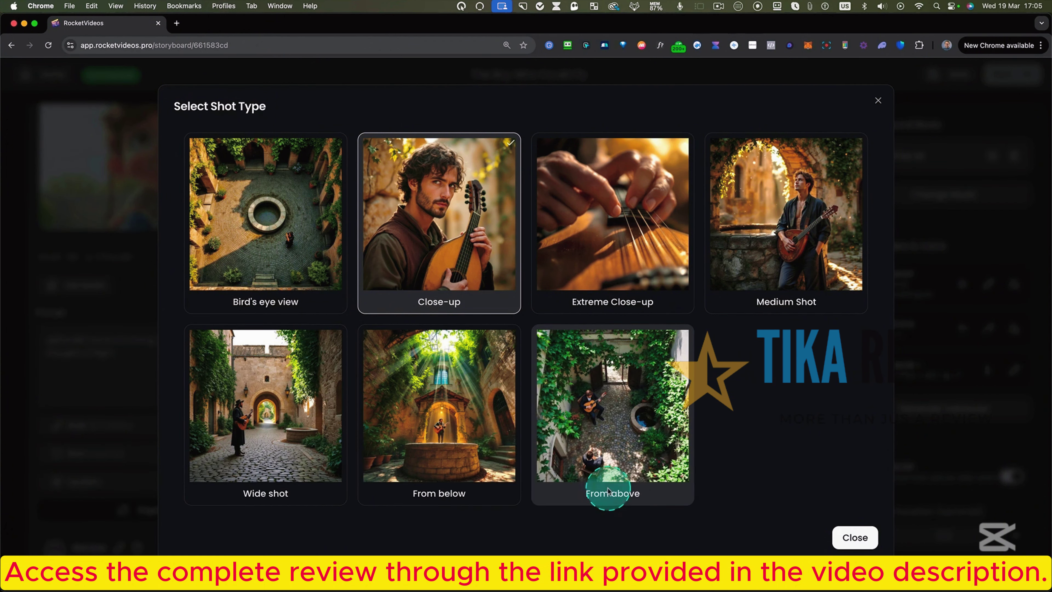
click(797, 186)
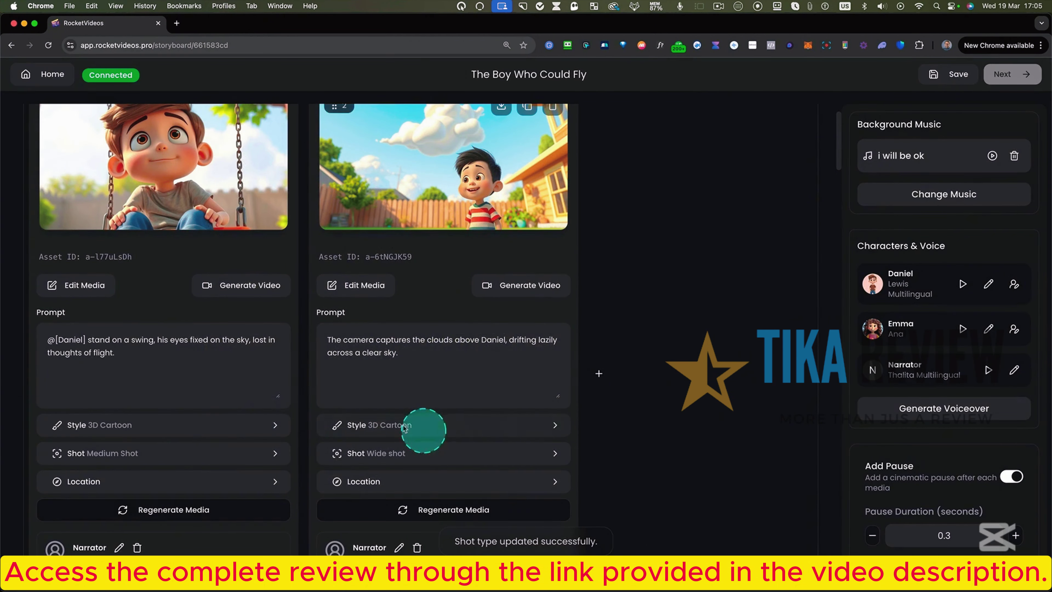
click(157, 510)
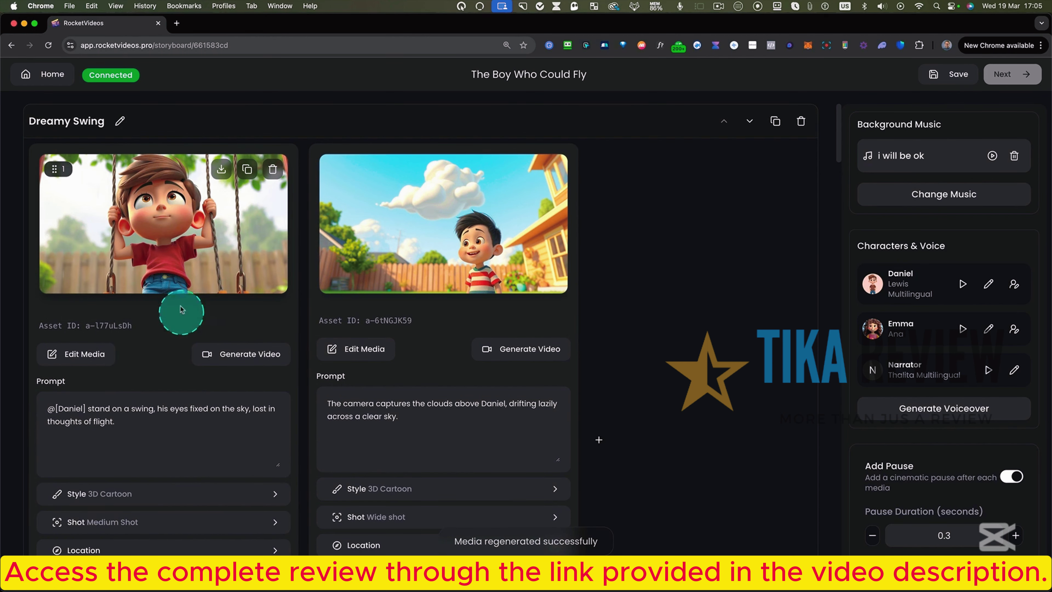
scroll(176, 284, down, 1)
scroll(176, 284, up, 1)
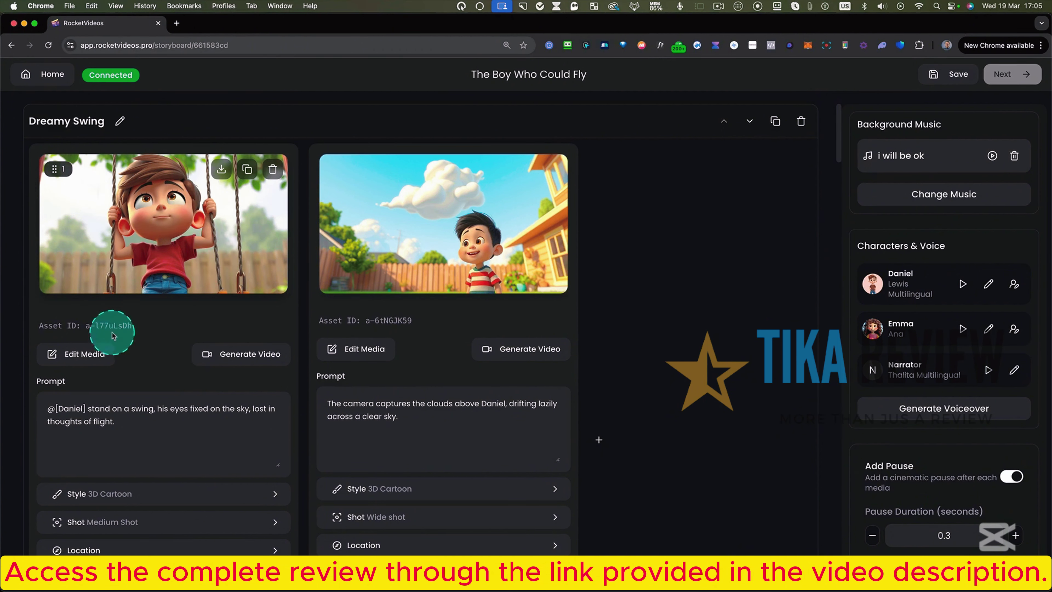
- Open the regenerated swing image for editing and erase the extra rope to the right of the boy, including its bottom link
click(85, 354)
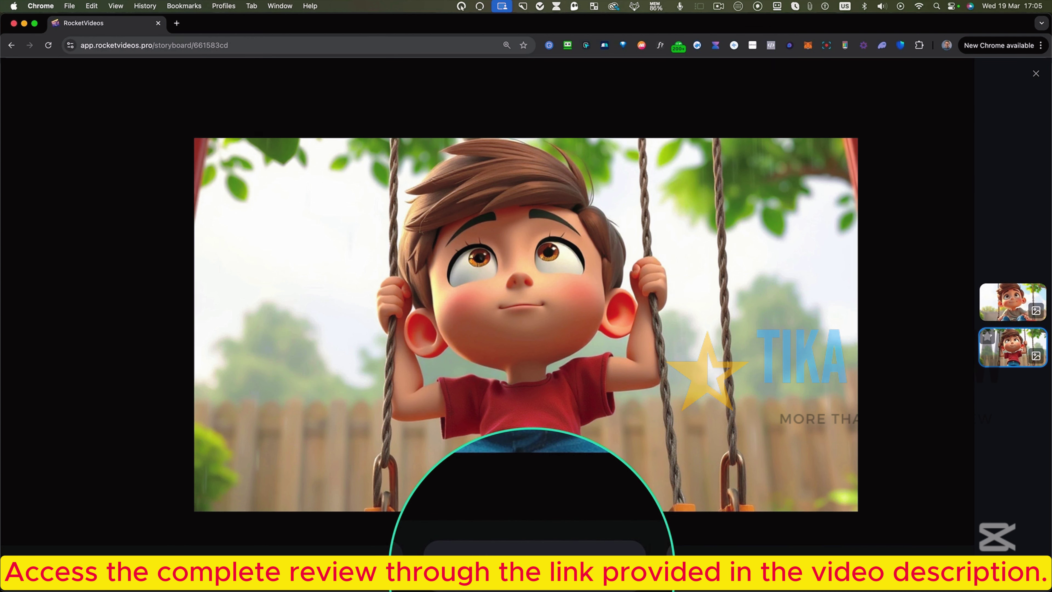
click(533, 572)
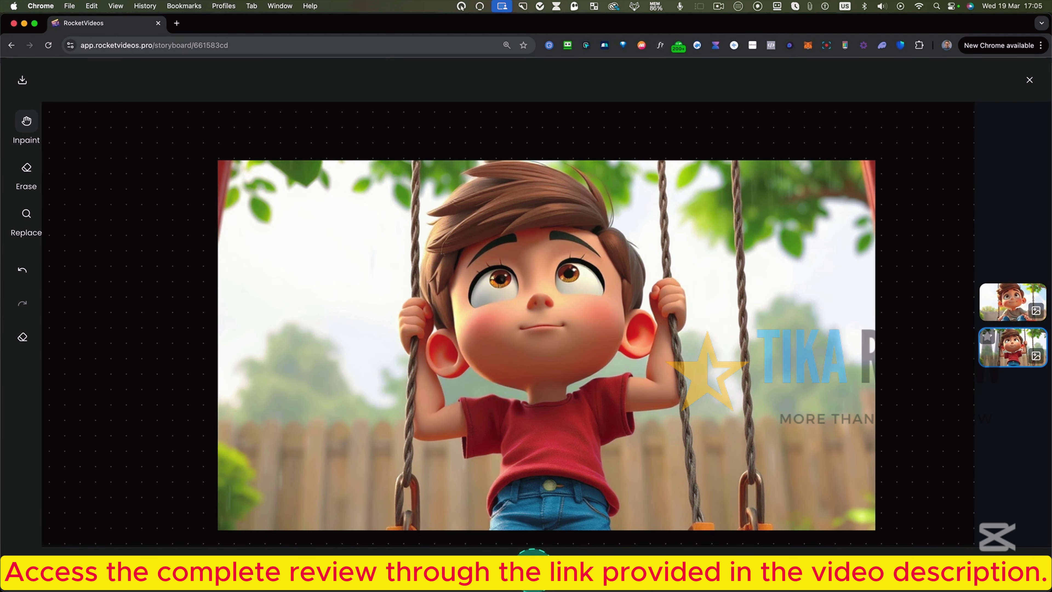
click(41, 140)
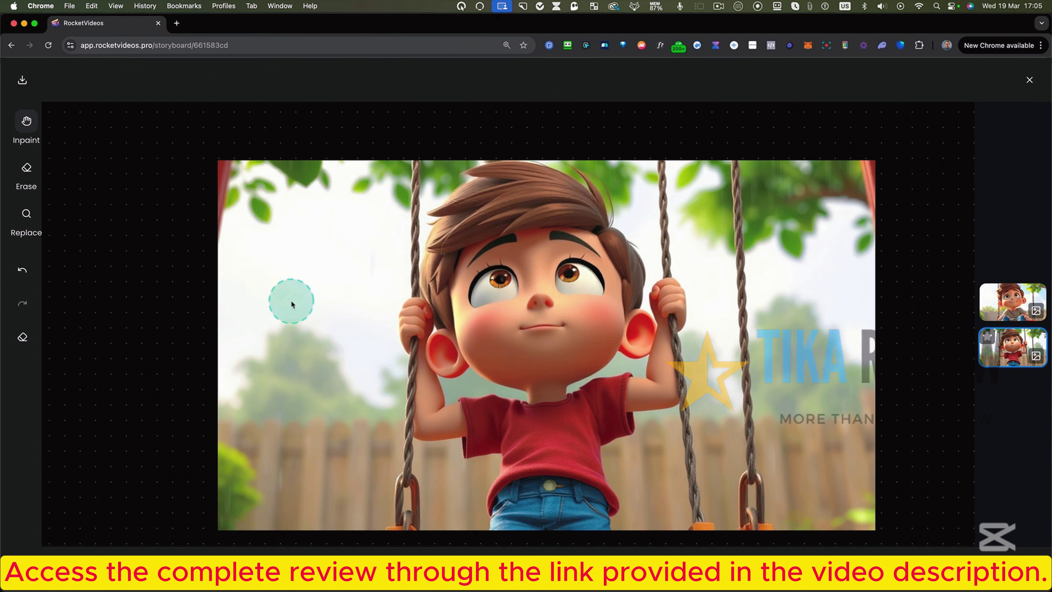
click(28, 174)
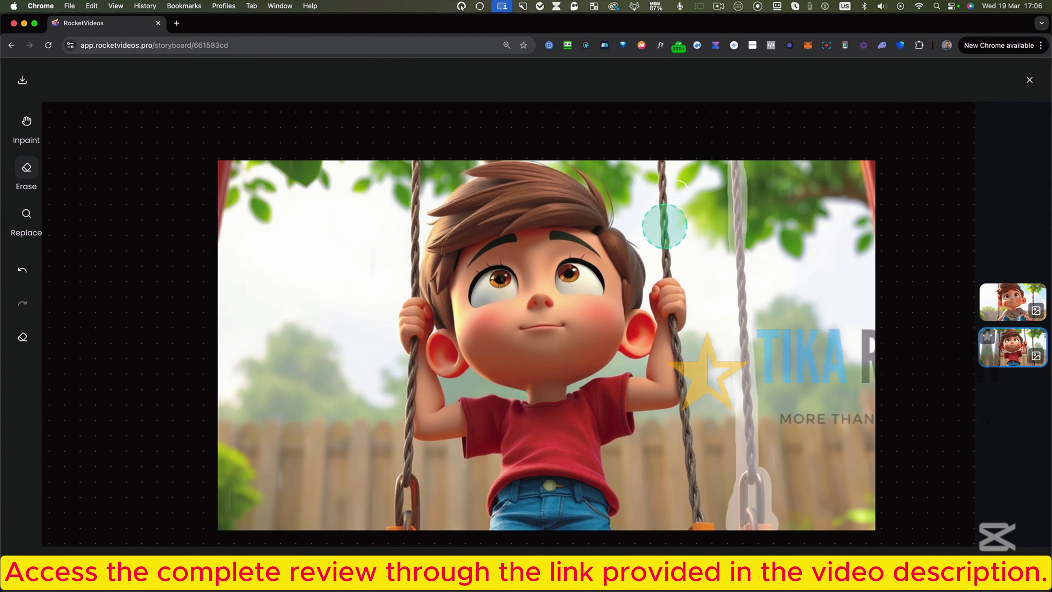
click(1004, 565)
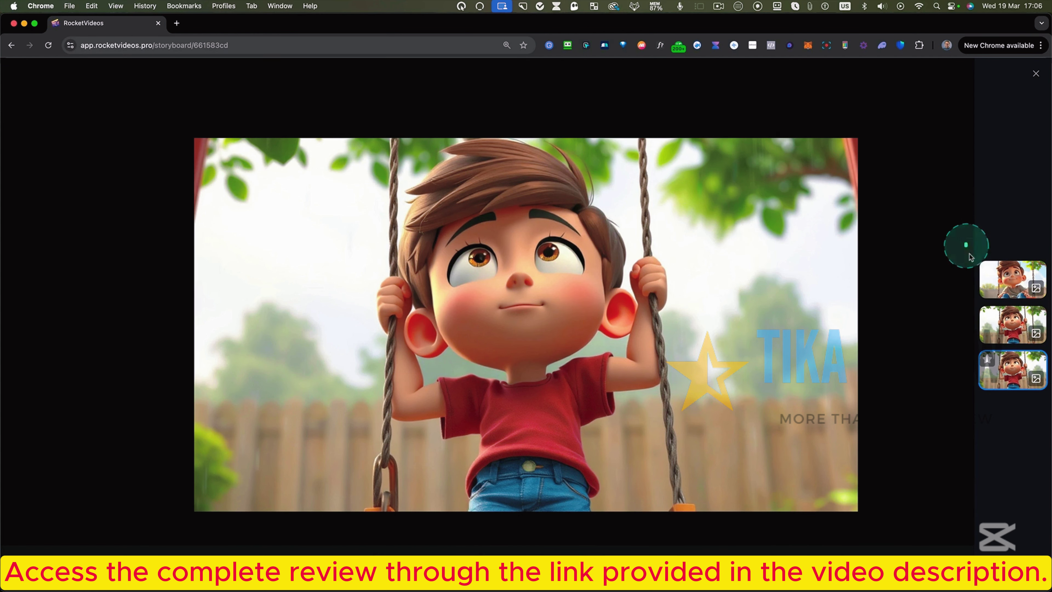
- Compare the earlier versions of the swing image, viewing the original seated one and the unerased standing one
click(1013, 326)
click(1010, 303)
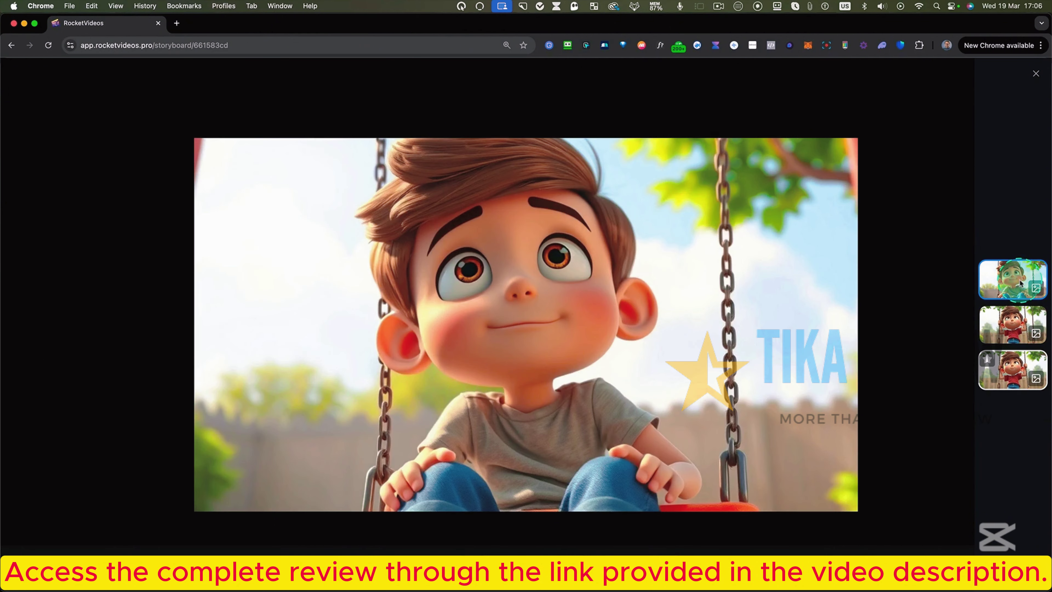
click(1011, 326)
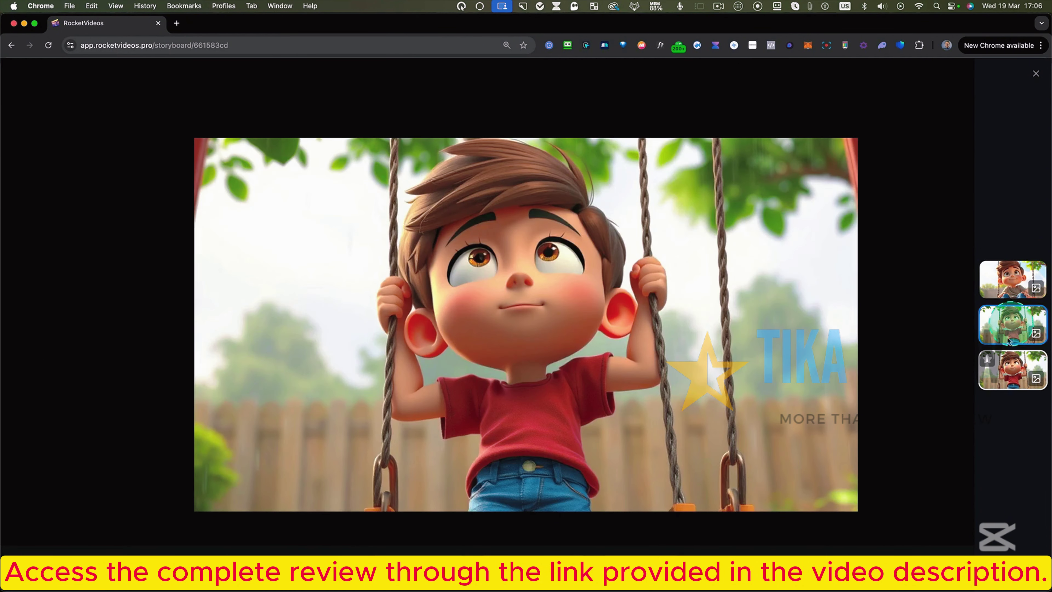
- Select the version of the swing image with the extra rope erased, open it for further editing, and return to the storyboard
click(1001, 374)
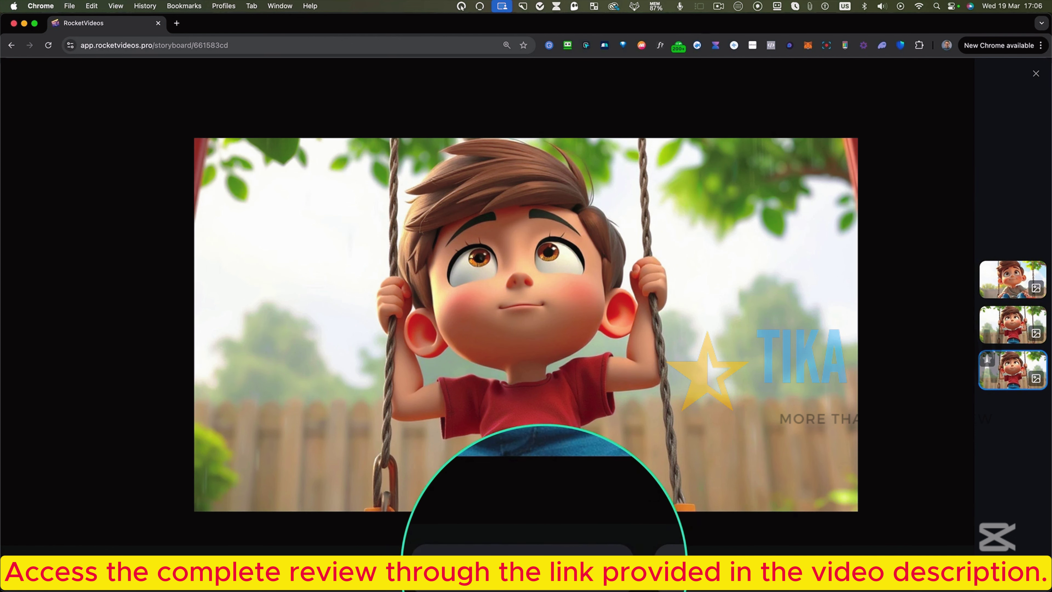
click(543, 573)
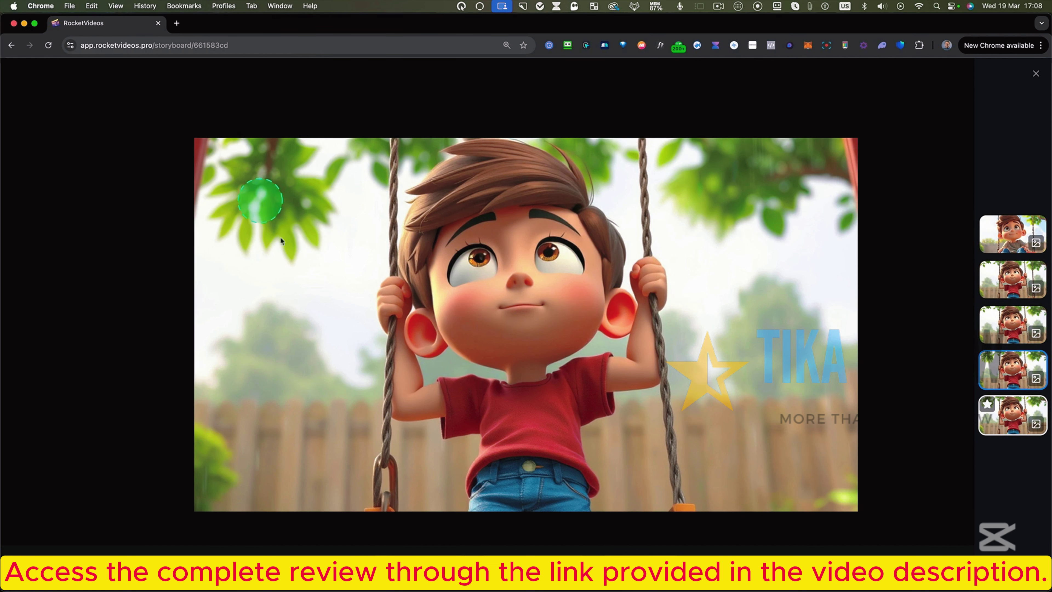
click(1036, 75)
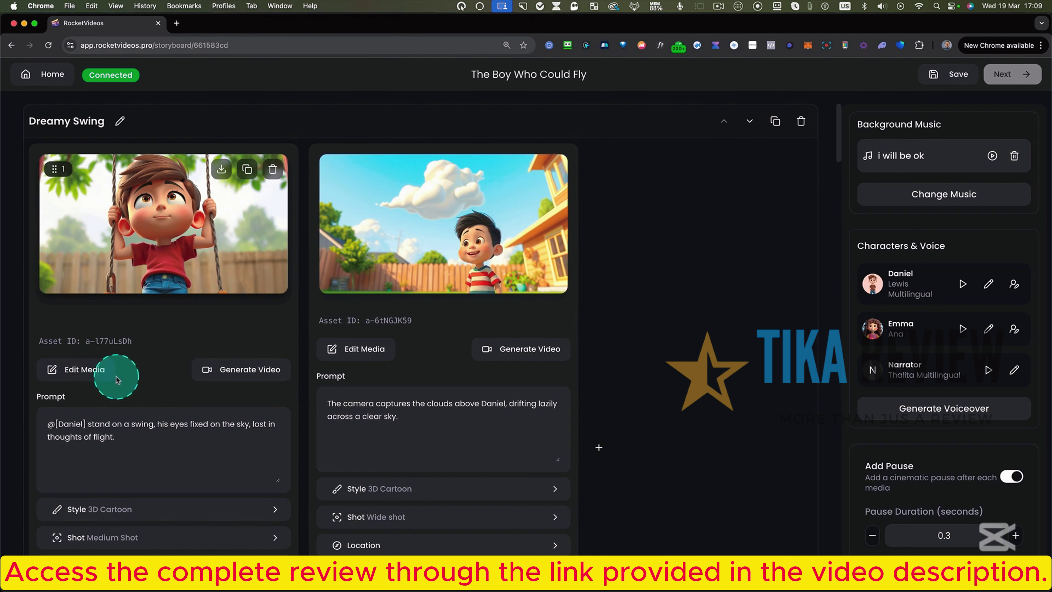
- Generate a video from the second Friendship's Spark image, the close-up of Emma's face
scroll(117, 379, down, 10)
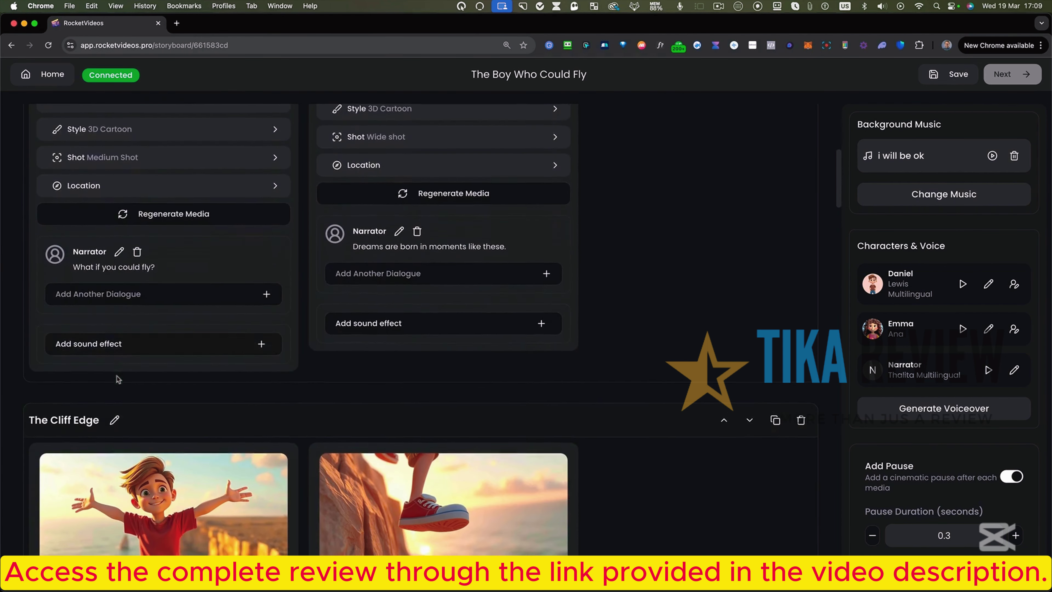
scroll(116, 378, down, 5)
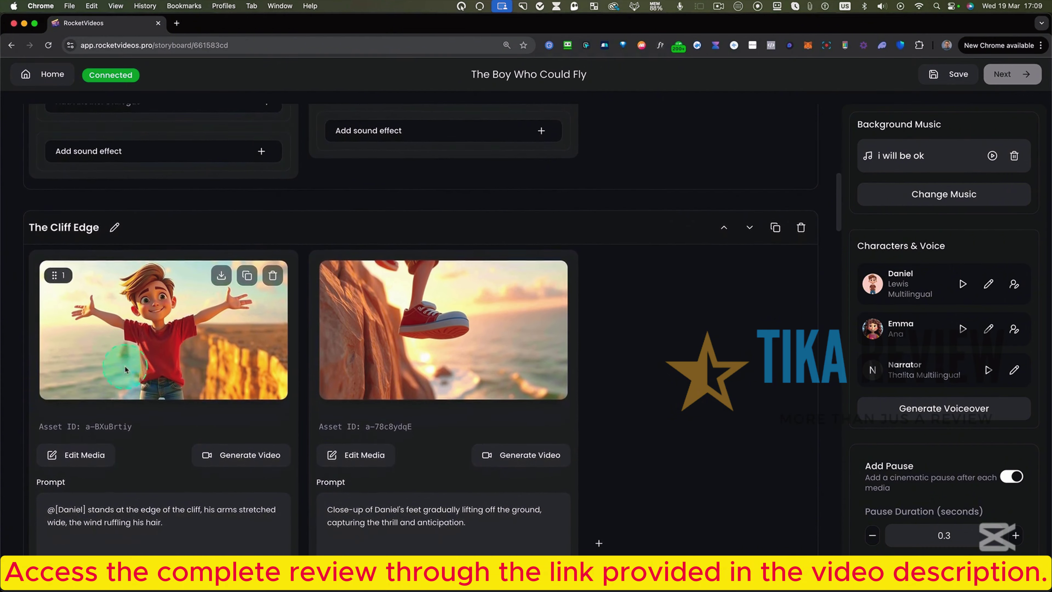
scroll(125, 368, down, 2)
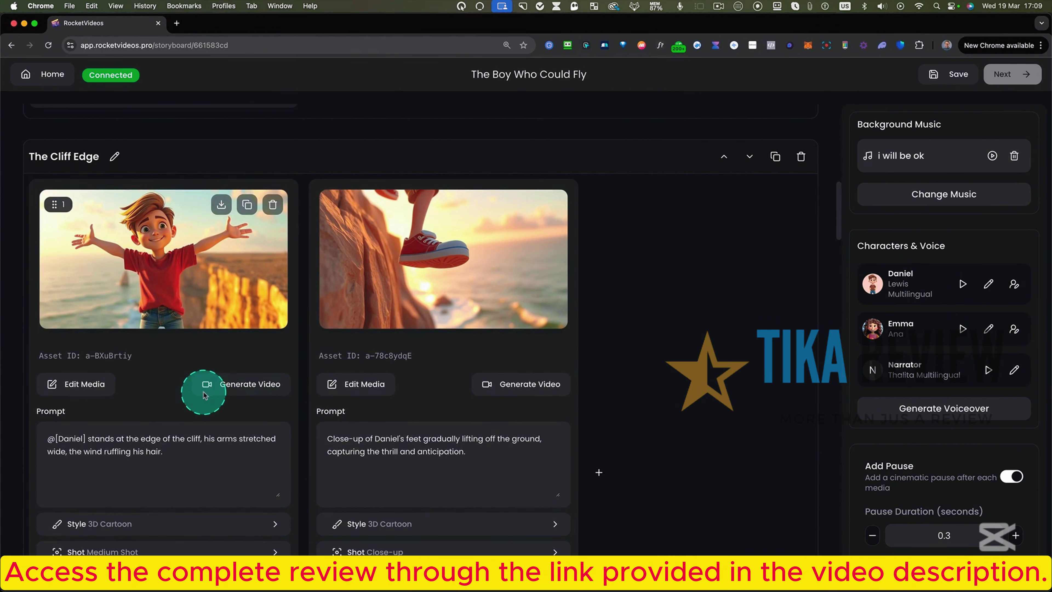
scroll(211, 368, down, 11)
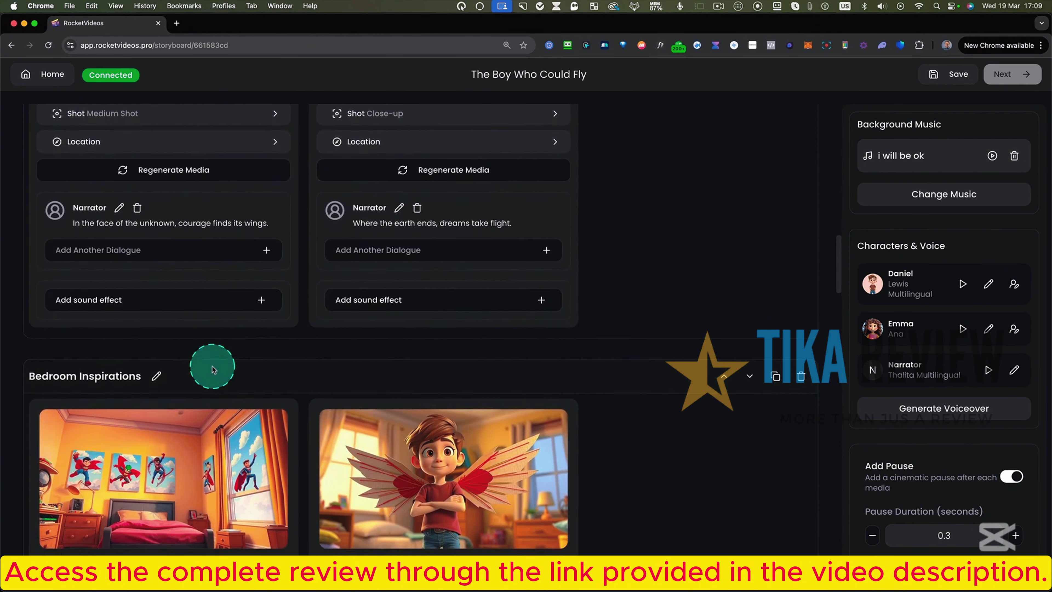
scroll(212, 369, down, 13)
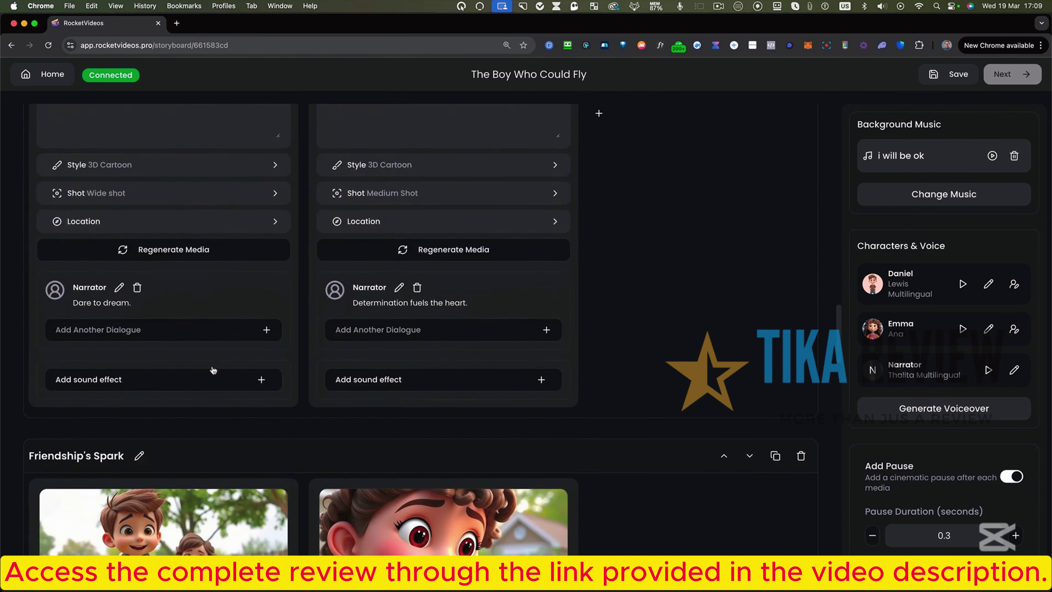
scroll(214, 370, down, 6)
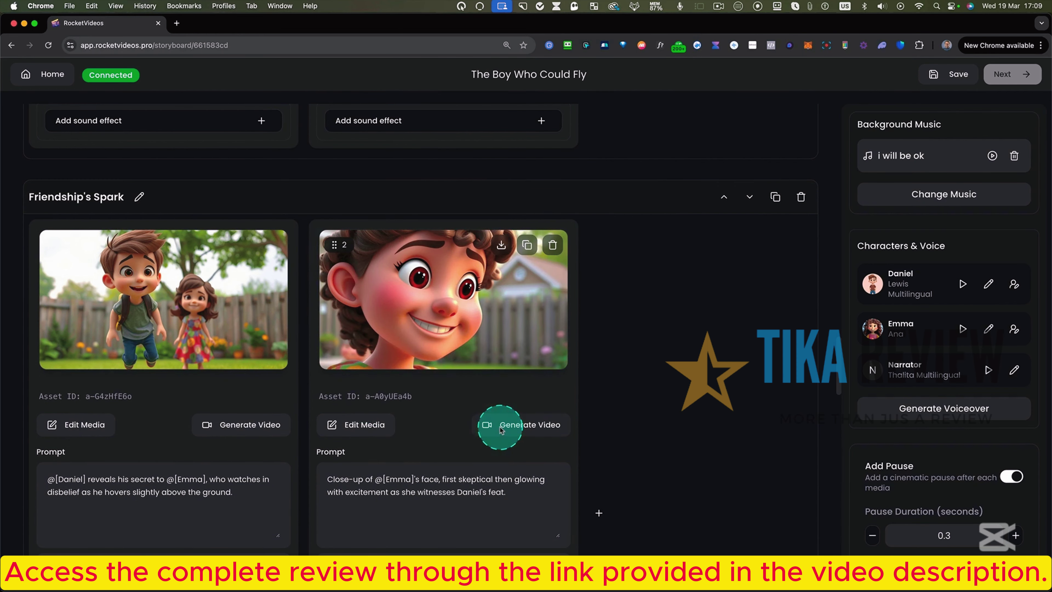
click(519, 424)
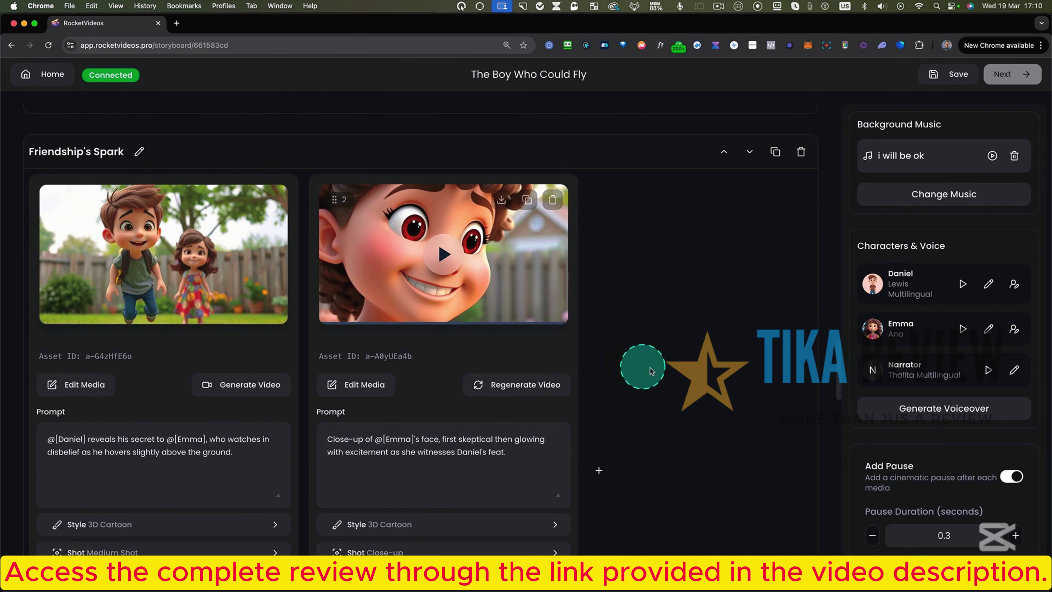
- Play the generated video of Emma's close-up and regenerate it
click(474, 283)
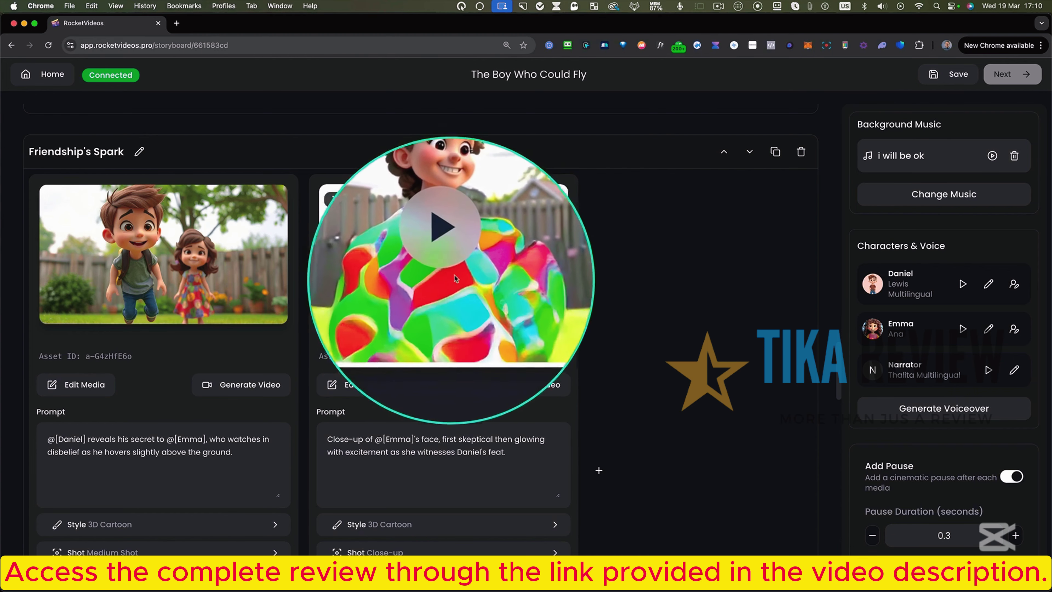
scroll(447, 280, up, 1)
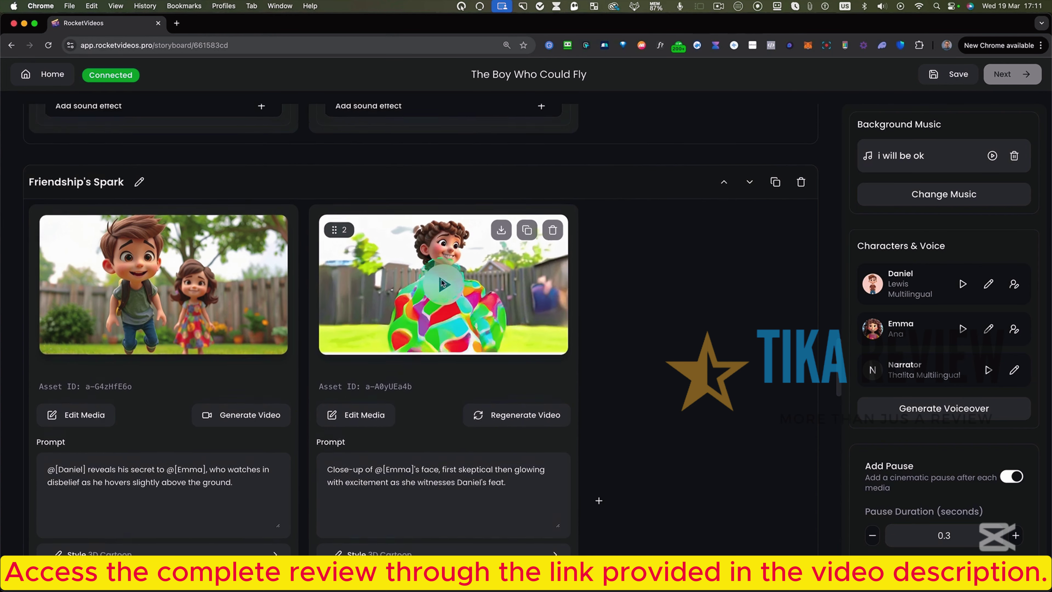
click(521, 421)
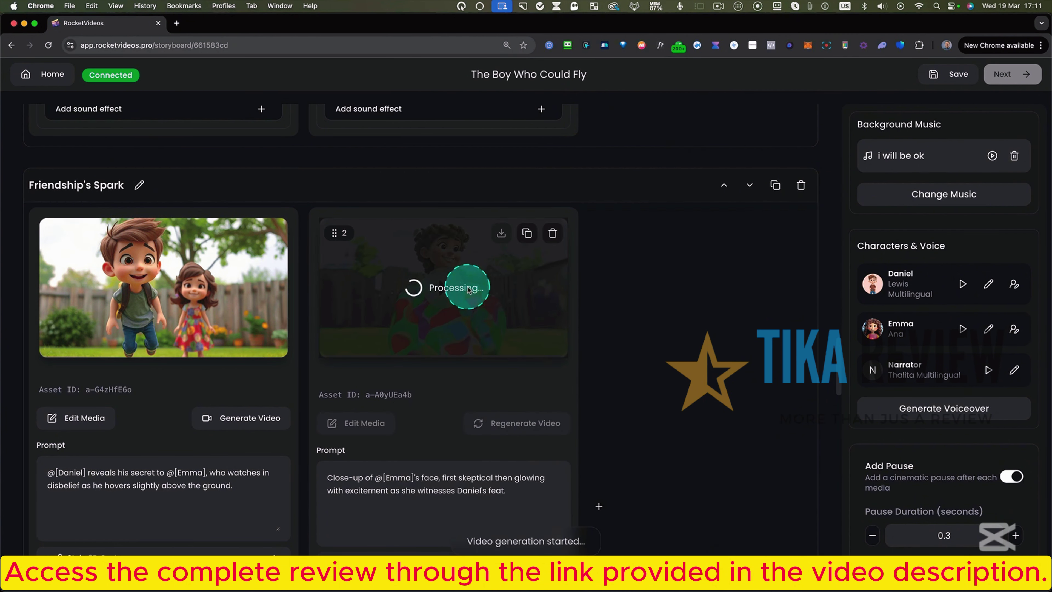
- Play back the regenerated video of Emma in the Friendship's Spark scene and replay it
scroll(459, 298, down, 1)
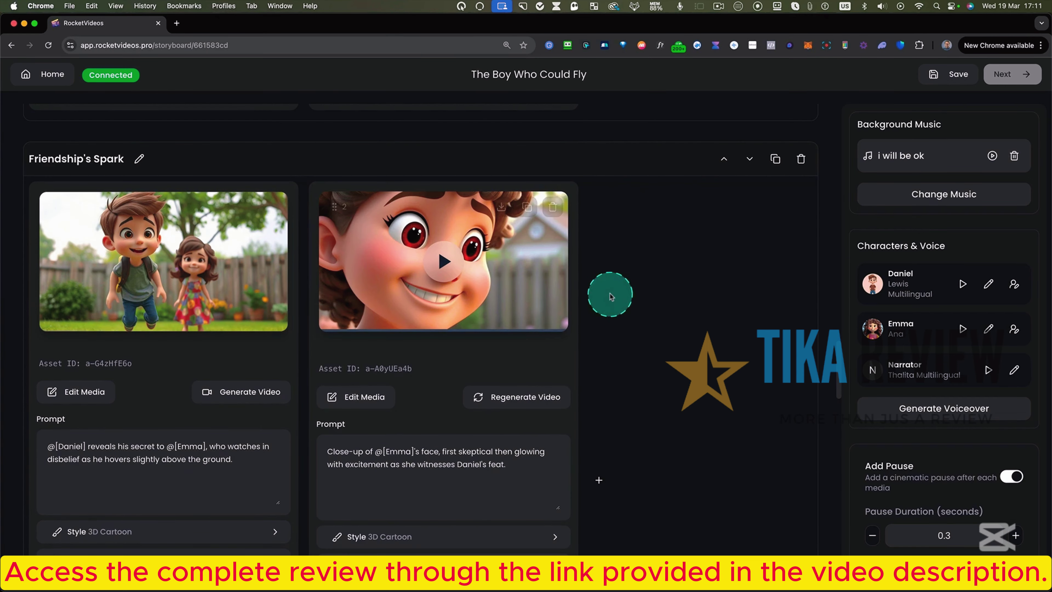
click(446, 263)
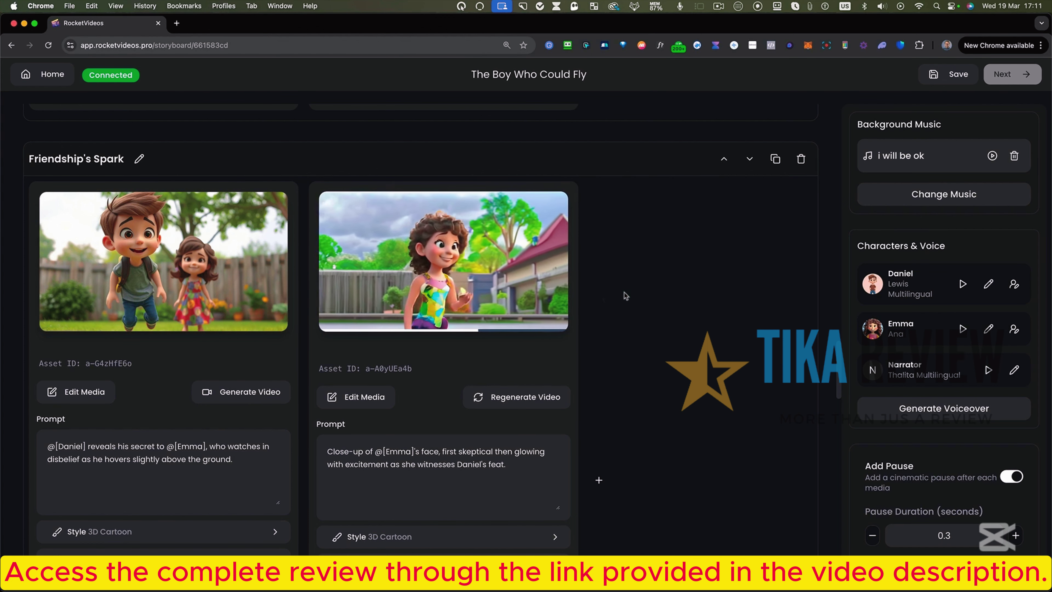
scroll(436, 331, down, 2)
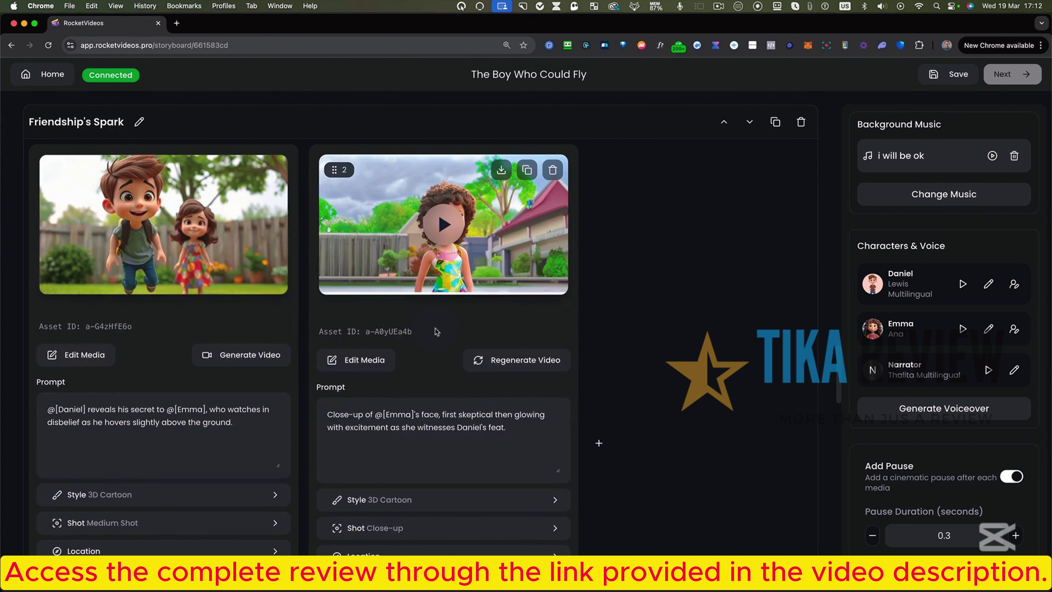
click(451, 233)
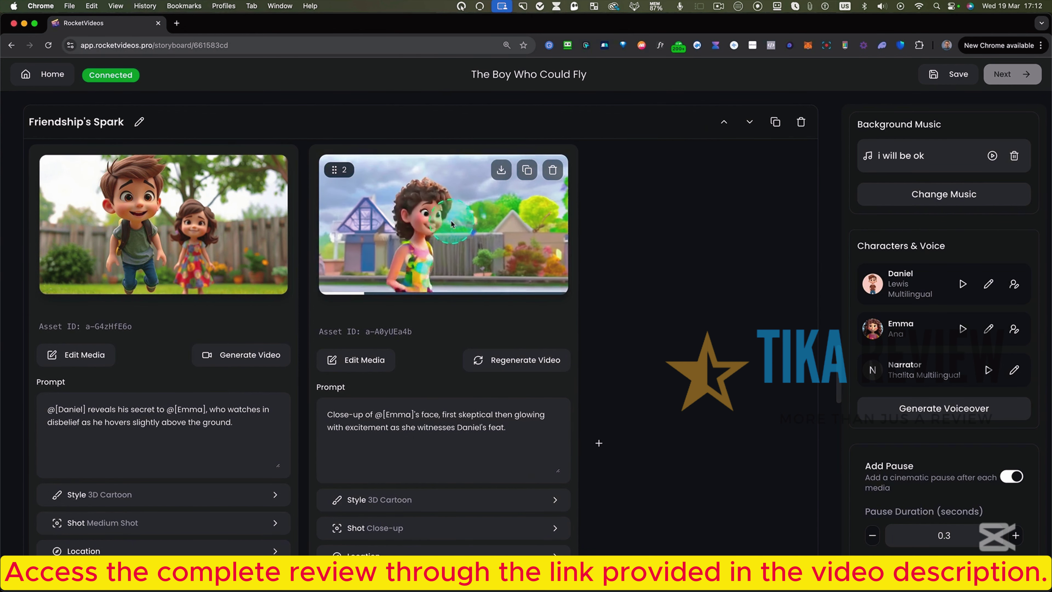
click(481, 241)
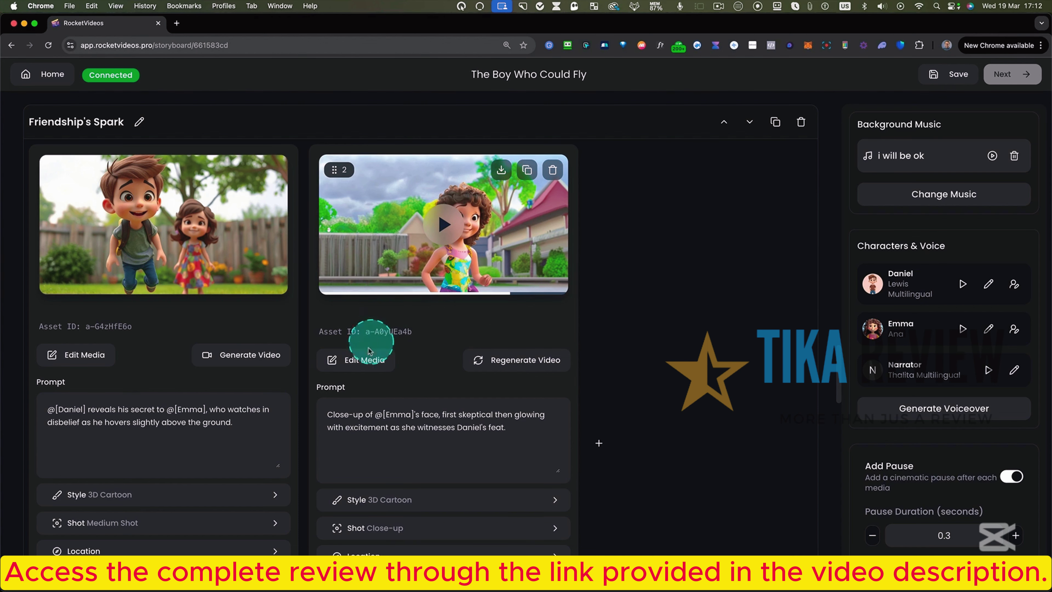
- Make the first listed video version the default media for the second Friendship's Spark shot
click(362, 359)
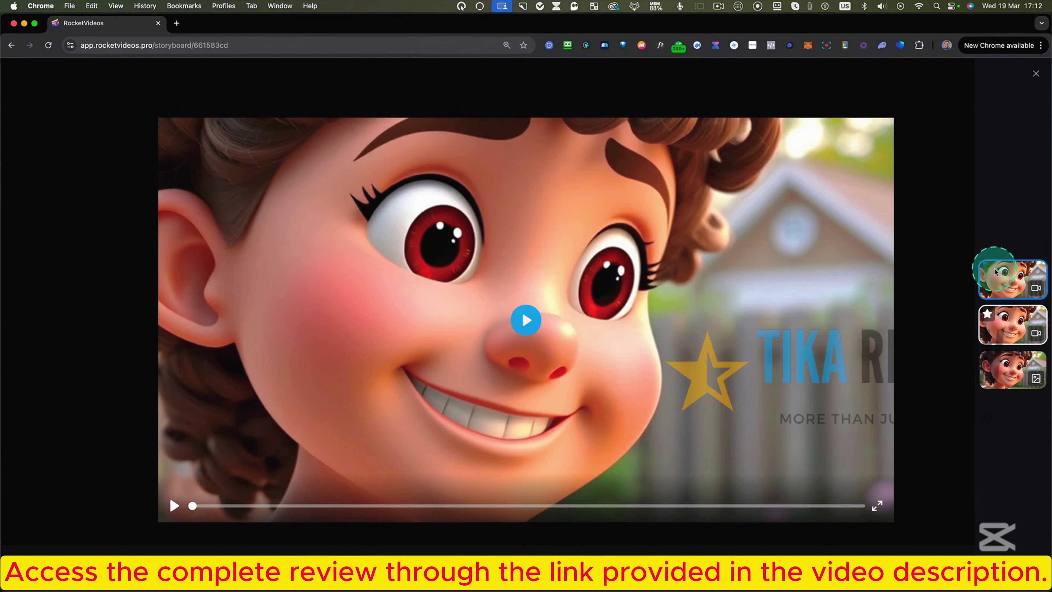
click(433, 567)
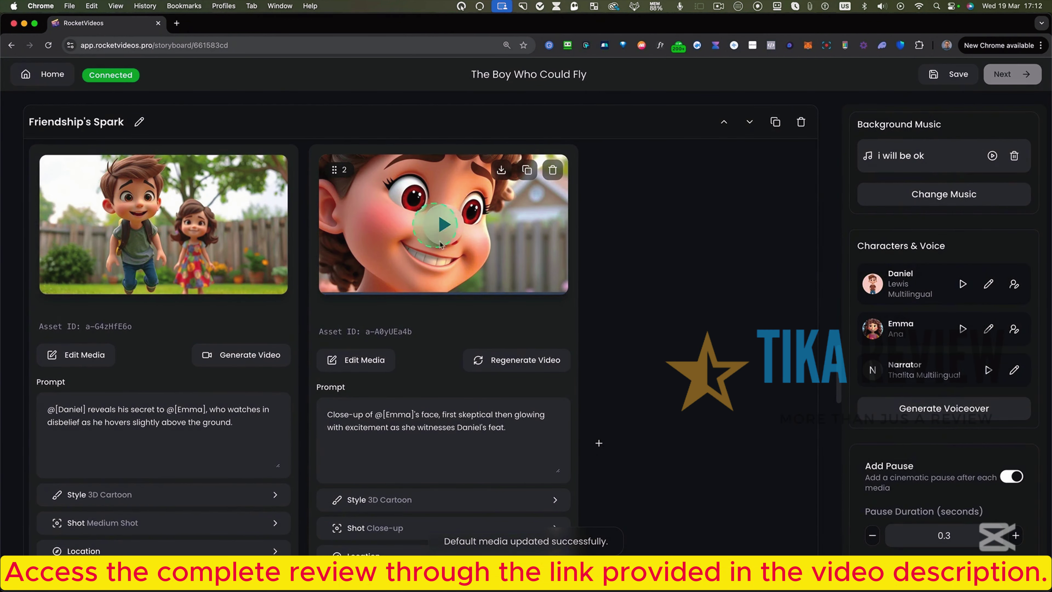
- Return to the Dreamy Swing scene and examine the narrator dialogue beneath its two images
scroll(641, 297, down, 5)
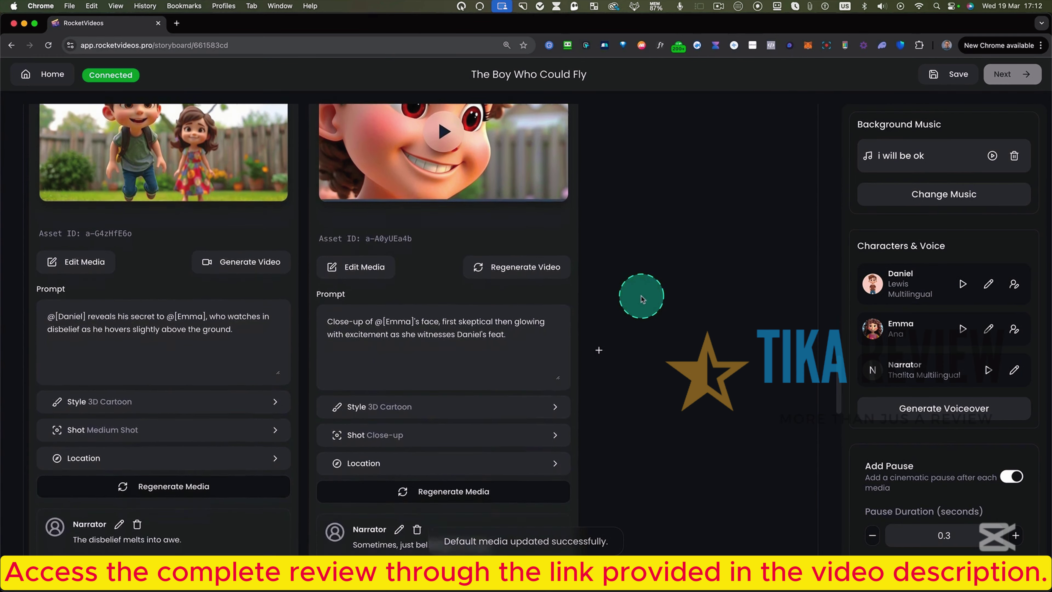
scroll(642, 297, up, 15)
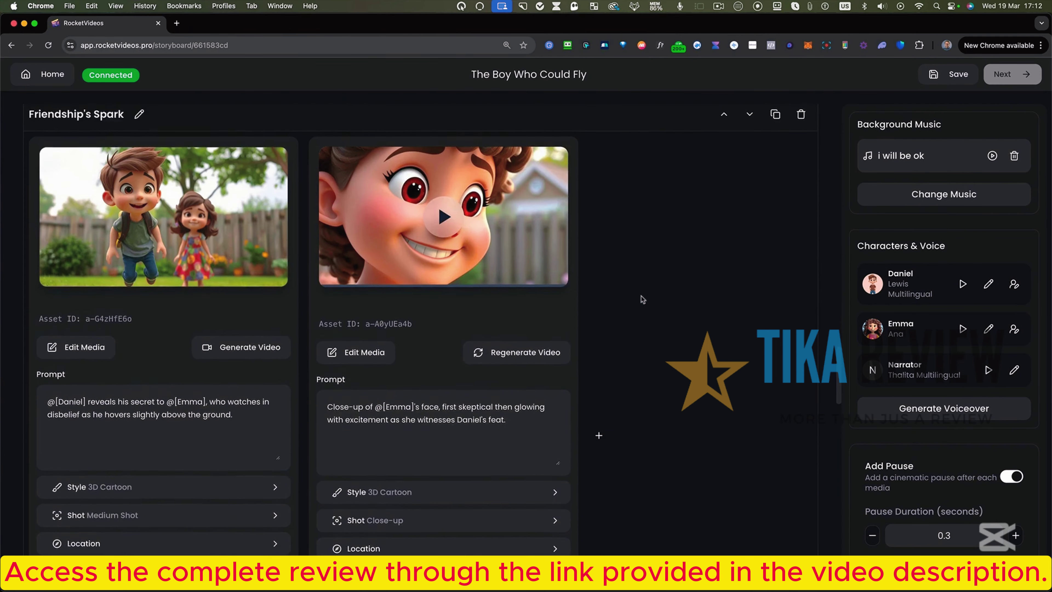
scroll(641, 298, up, 20)
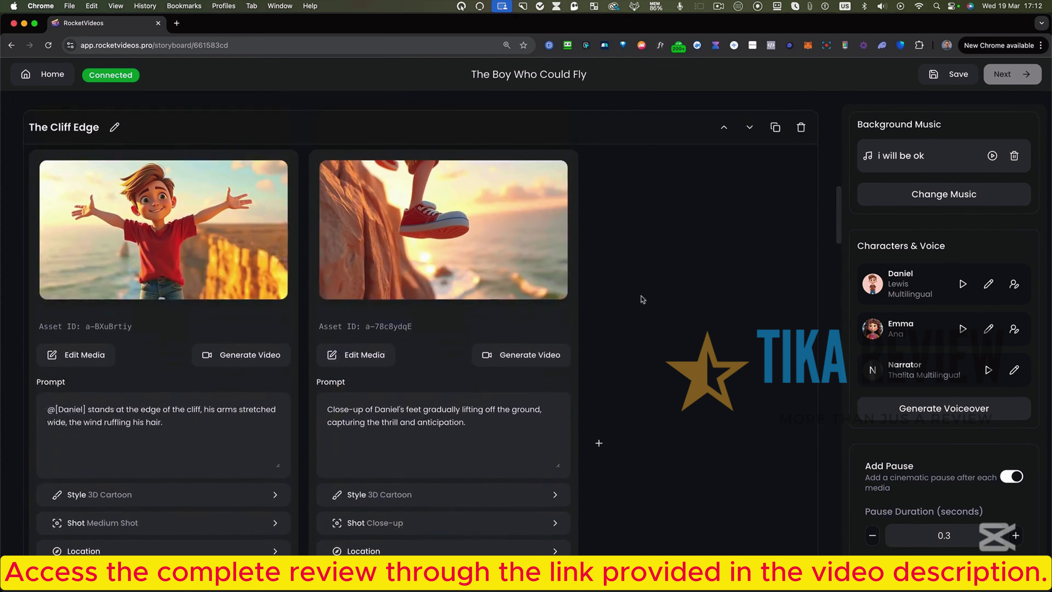
scroll(440, 359, up, 10)
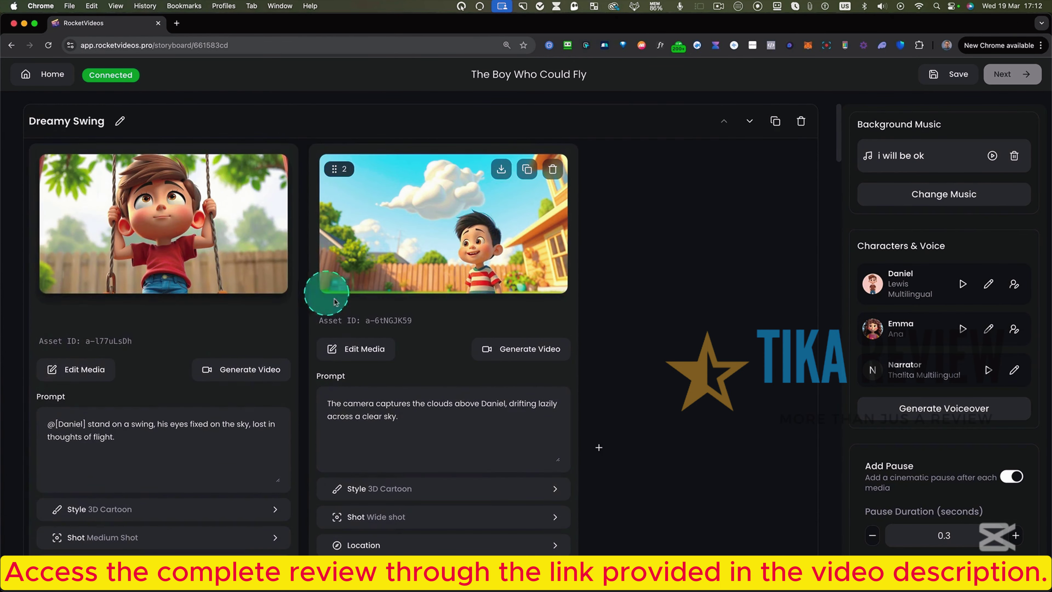
scroll(341, 298, down, 4)
scroll(341, 304, down, 2)
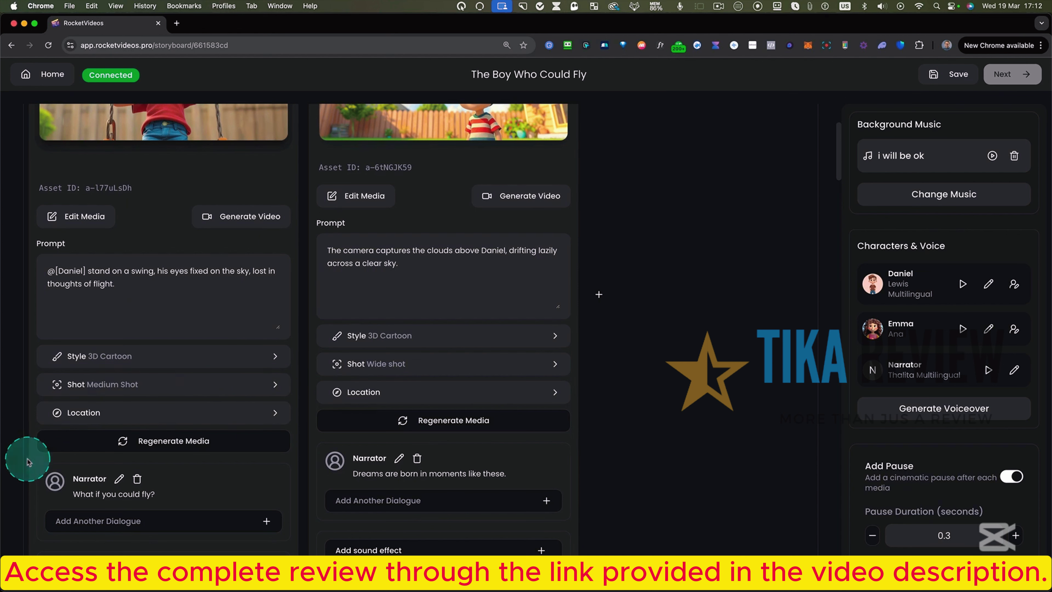
mouse_move(27, 462)
mouse_down()
mouse_move(161, 497)
mouse_move(426, 532)
mouse_move(294, 534)
mouse_up()
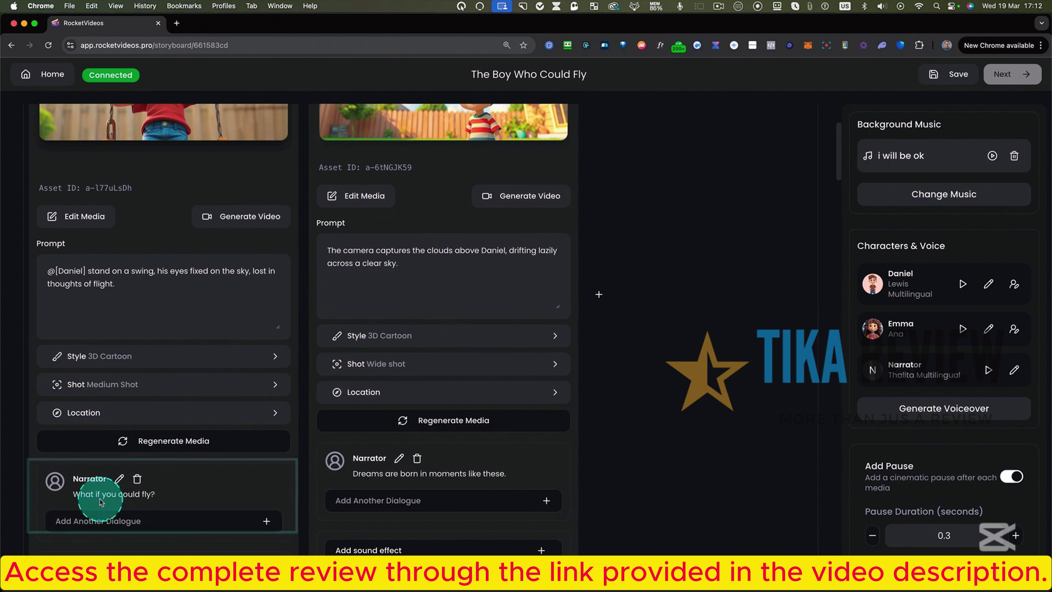
key(ctrl+z)
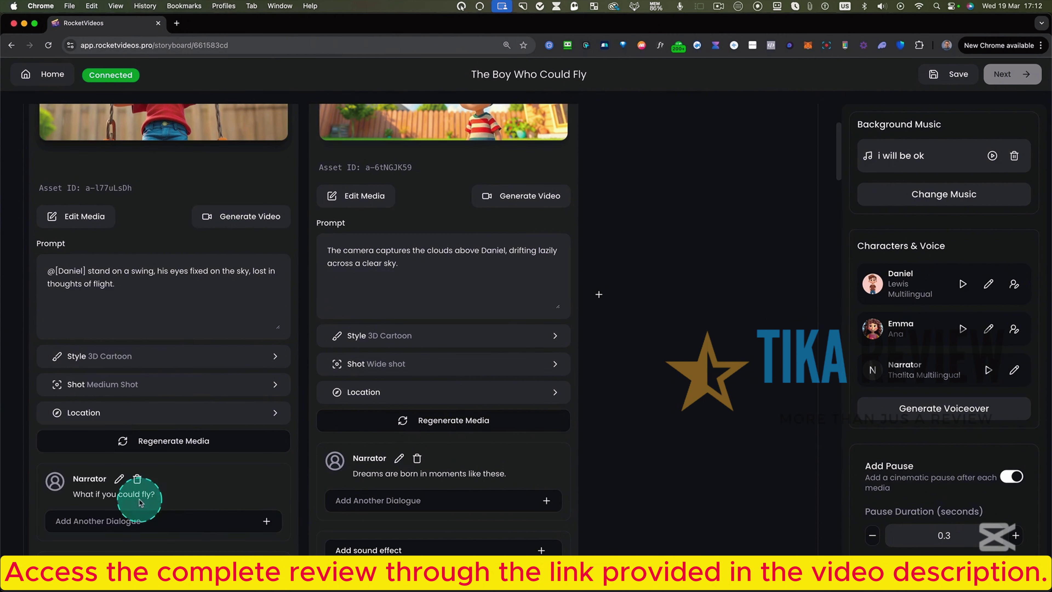
key(ctrl+z)
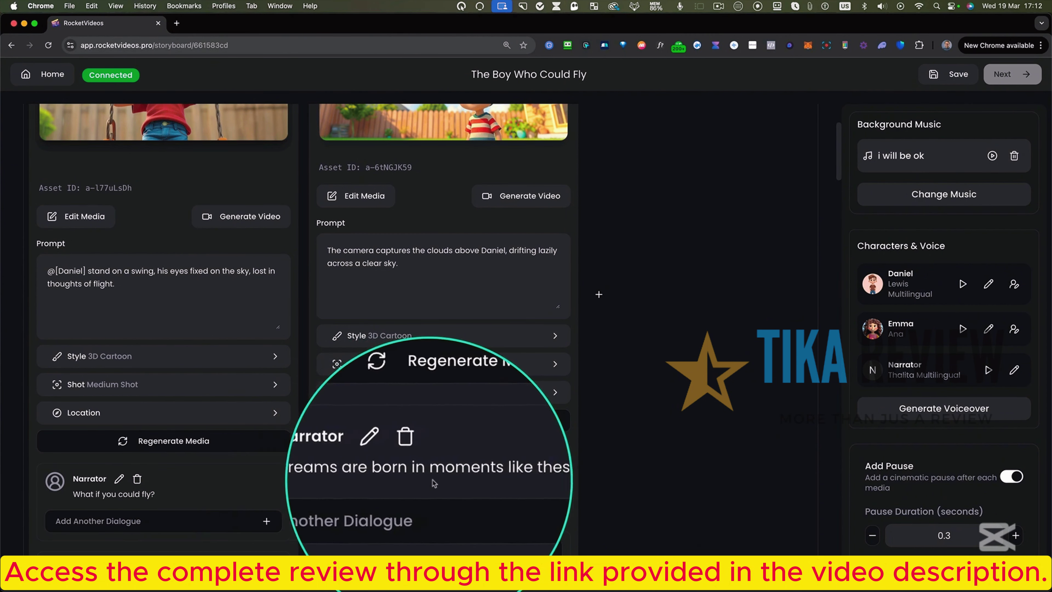
- Examine the images, prompts and narrator dialogue in the Dreamy Swing and The Cliff Edge scenes
scroll(460, 483, up, 4)
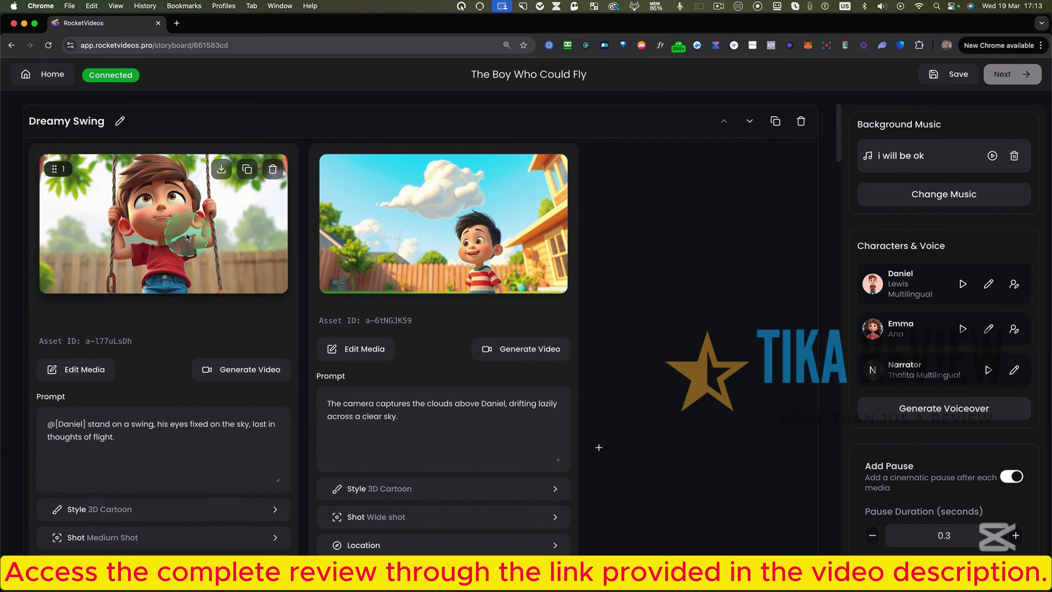
scroll(538, 352, down, 5)
scroll(536, 359, down, 6)
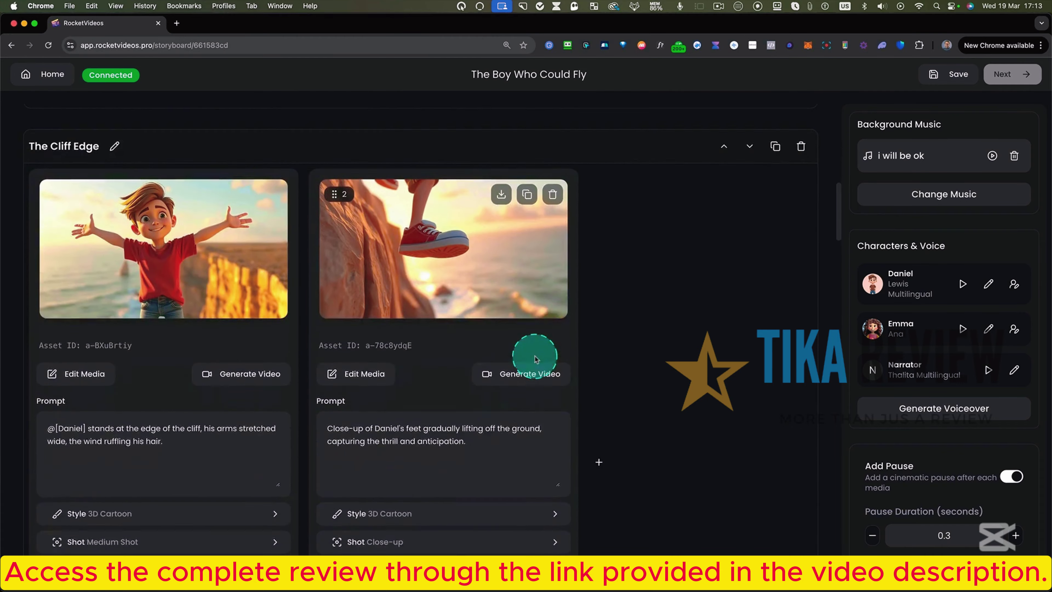
scroll(126, 206, up, 2)
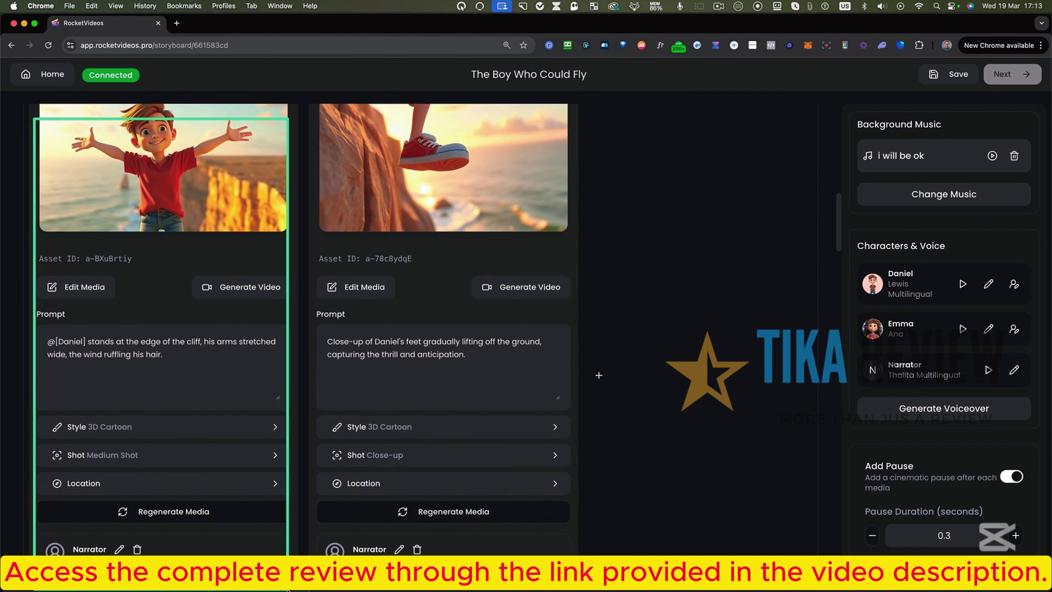
scroll(284, 526, down, 3)
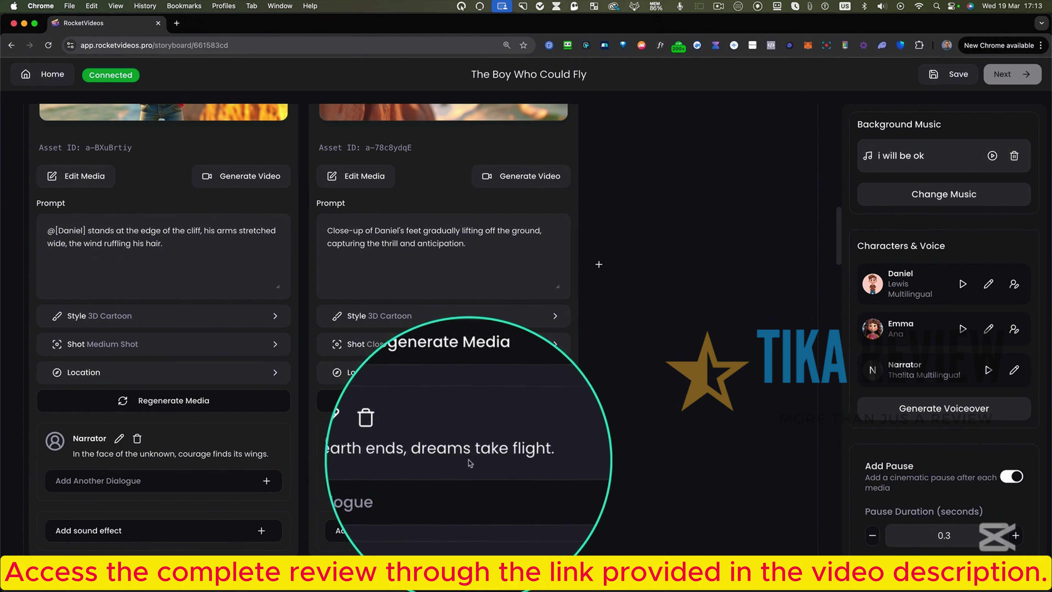
scroll(470, 460, up, 6)
scroll(468, 459, up, 1)
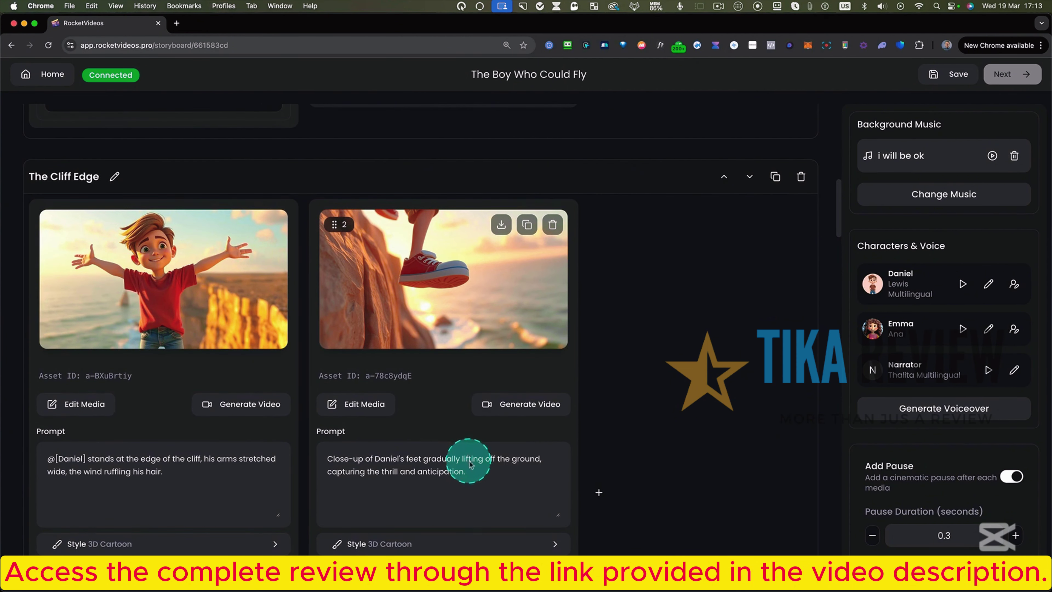
scroll(495, 447, down, 8)
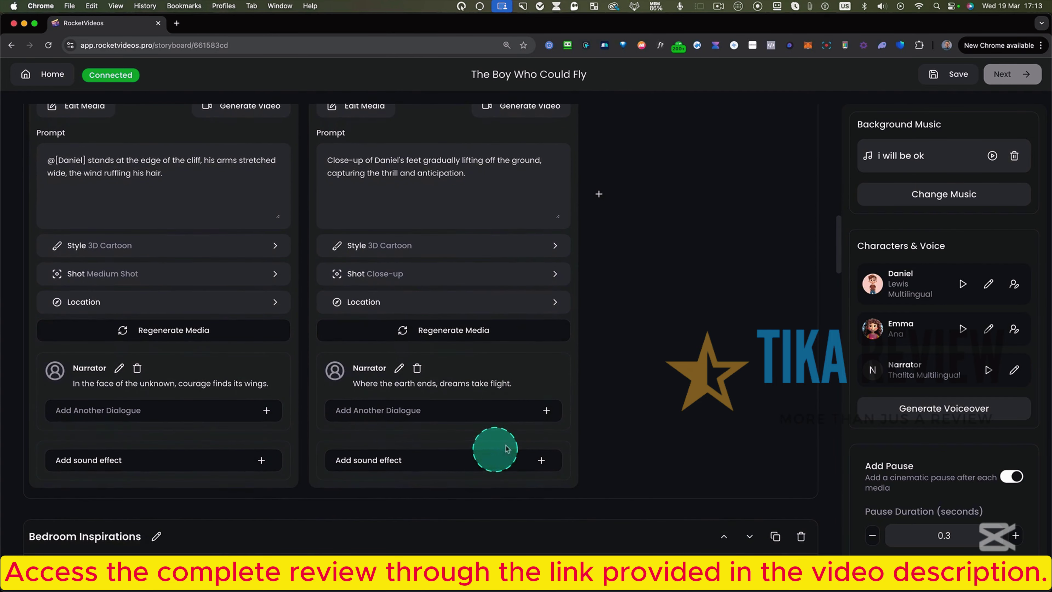
click(399, 369)
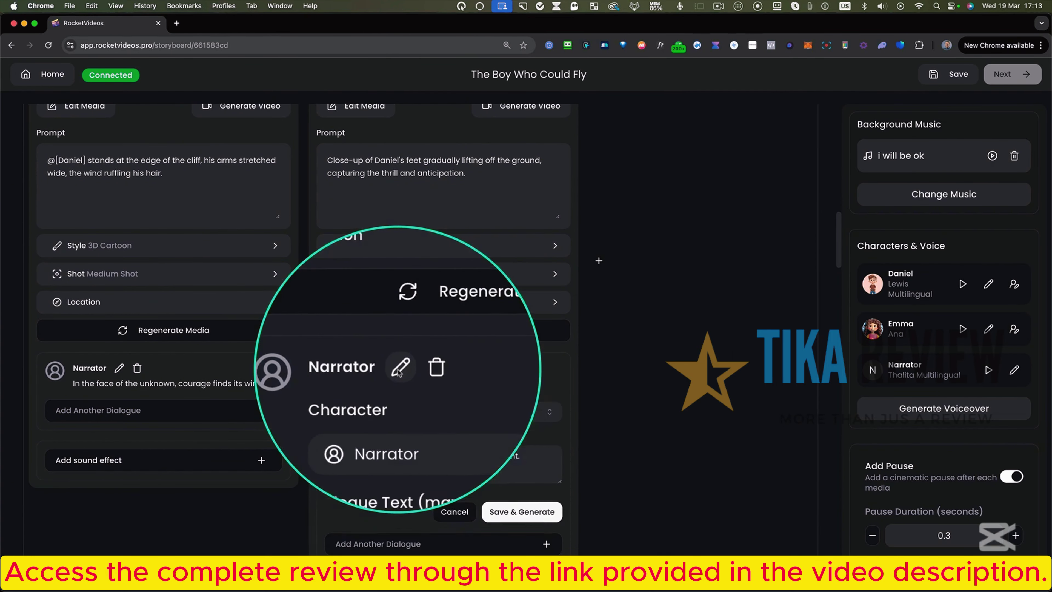
click(504, 465)
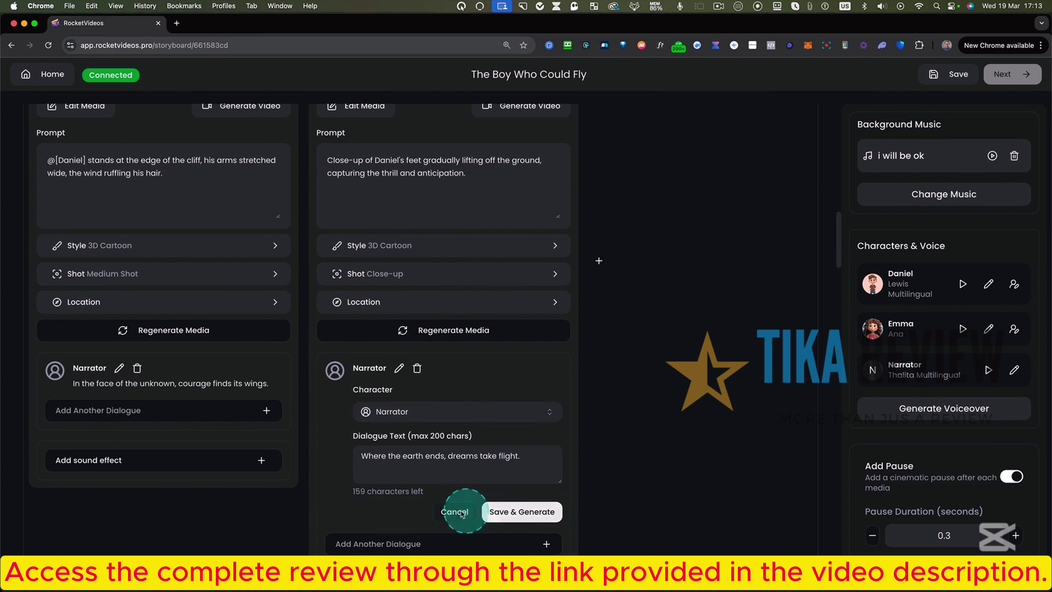
click(449, 513)
- Preview the Andrew Multilingual and Davis Multilingual voices, showing favorites only, and assign Davis Multilingual to the character Daniel
scroll(417, 421, up, 3)
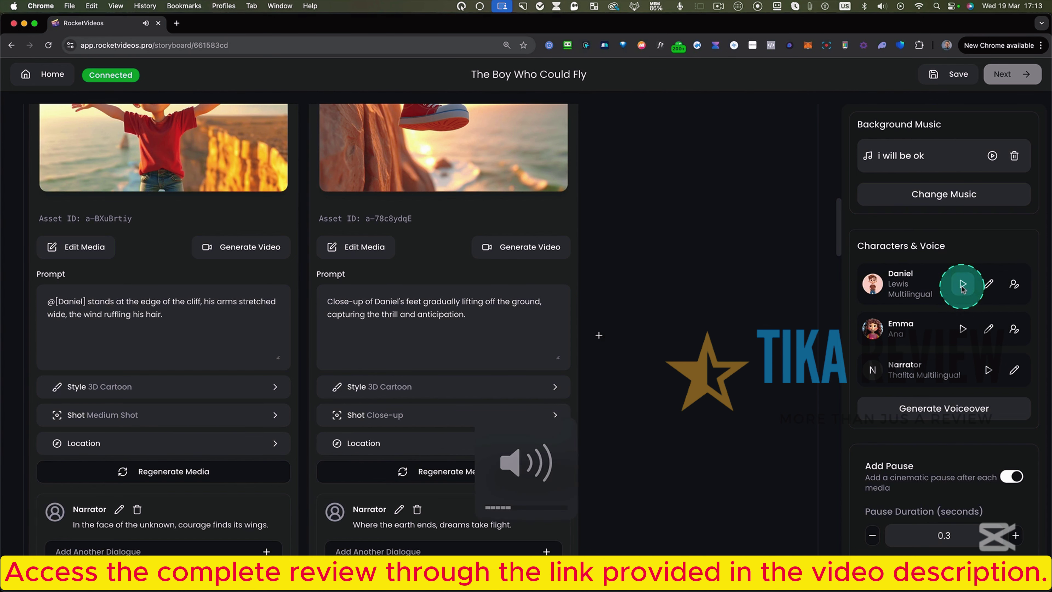
click(990, 284)
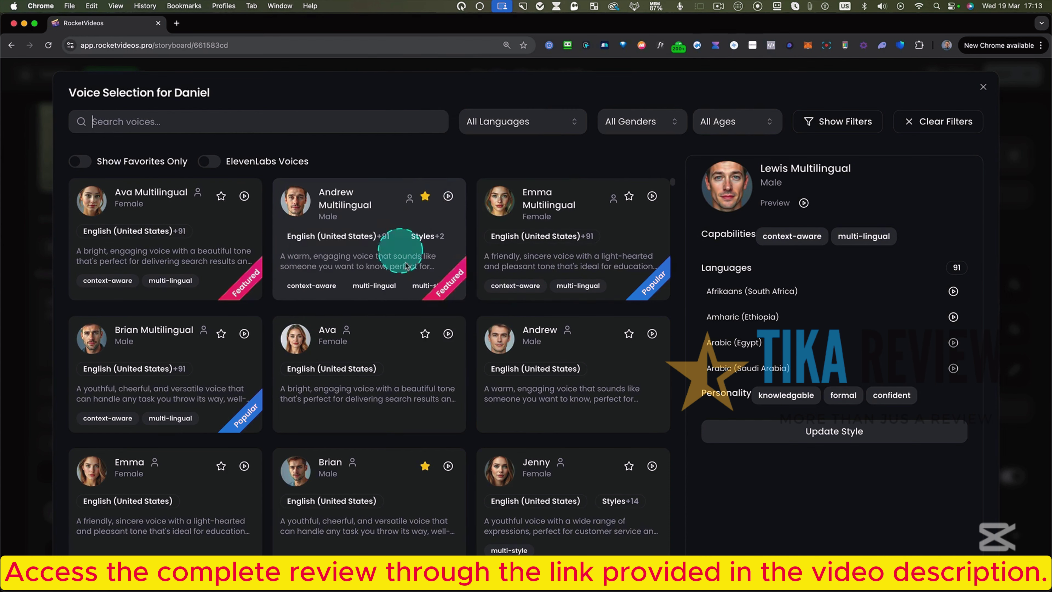
click(448, 196)
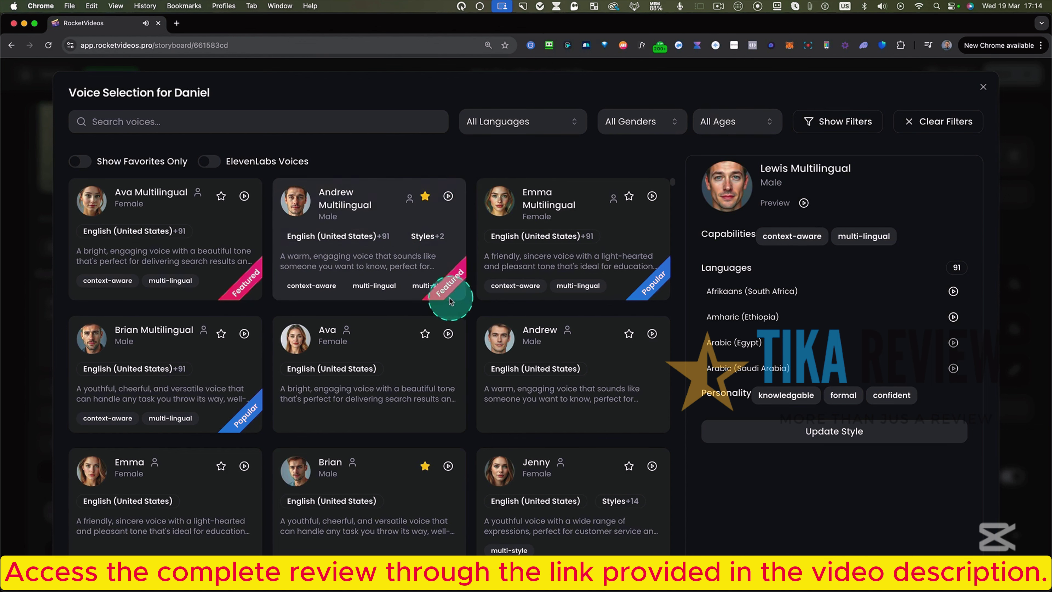
click(85, 166)
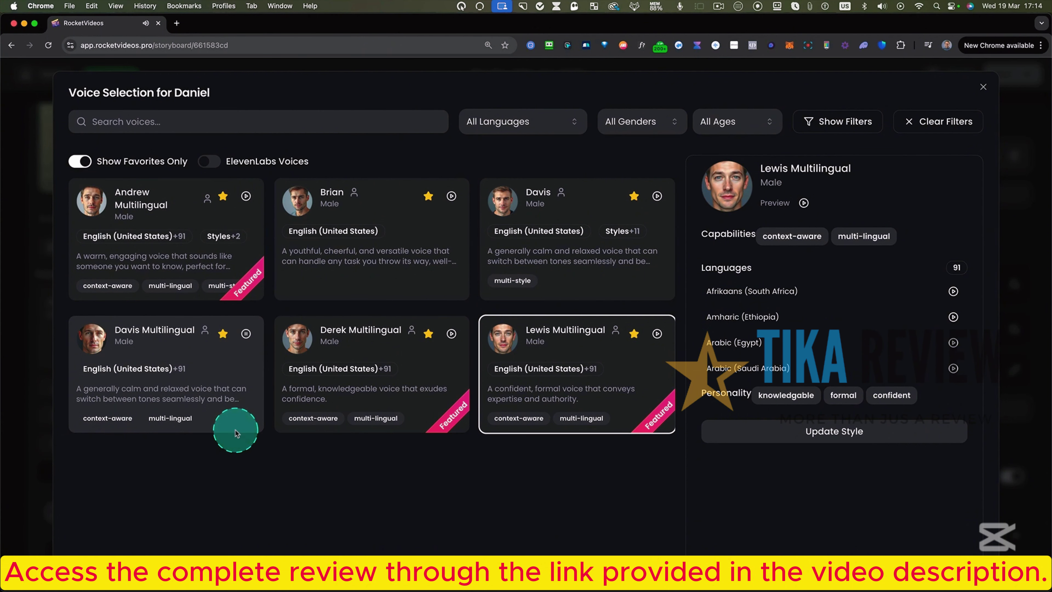
click(247, 335)
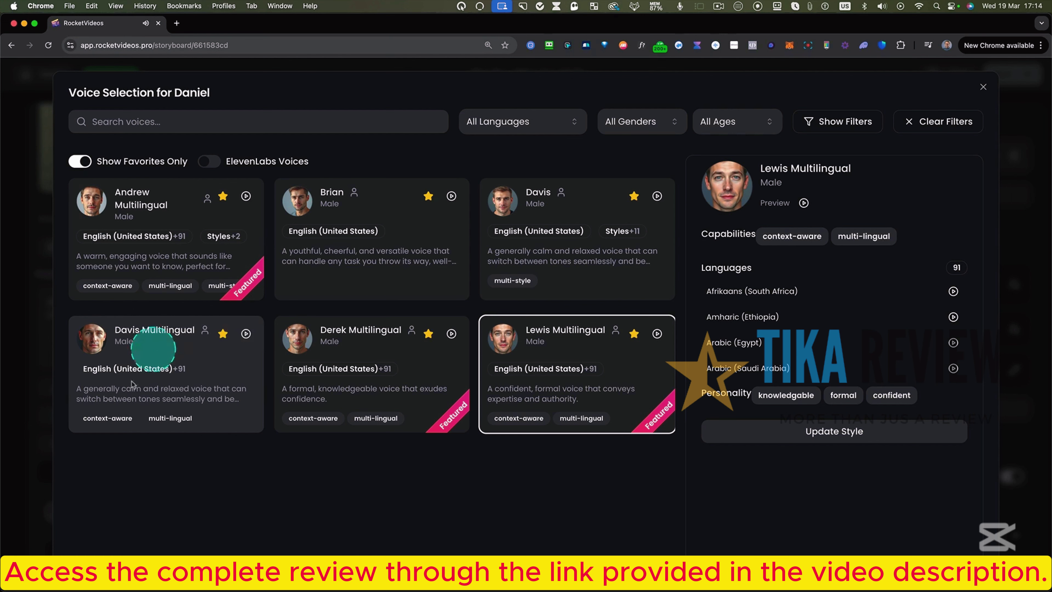
click(161, 327)
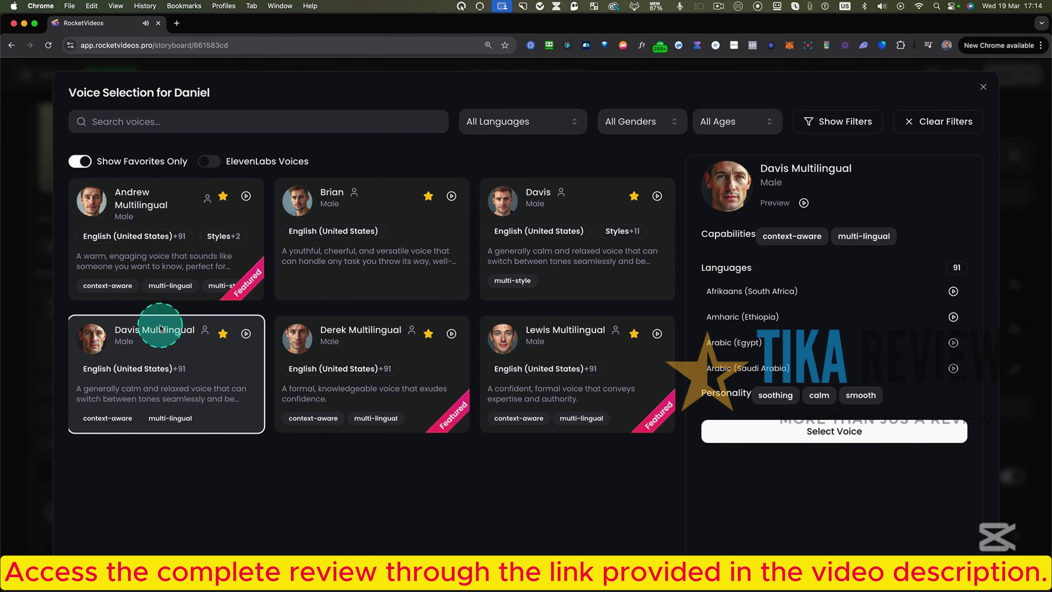
click(767, 432)
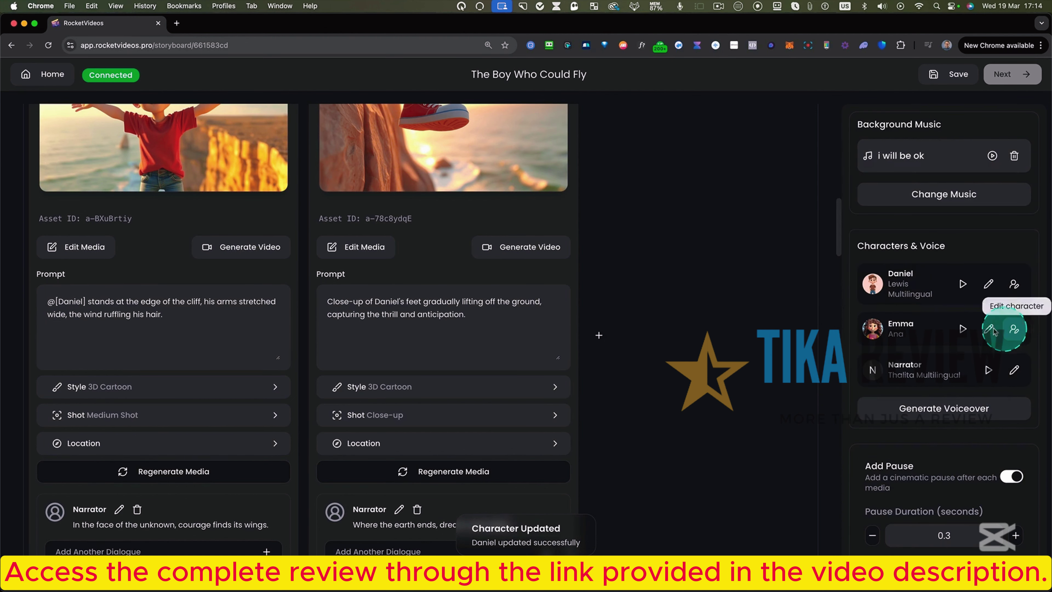
- Open the voice selection for Emma, filter it to Female voices, and preview and select Emma Multilingual
click(988, 330)
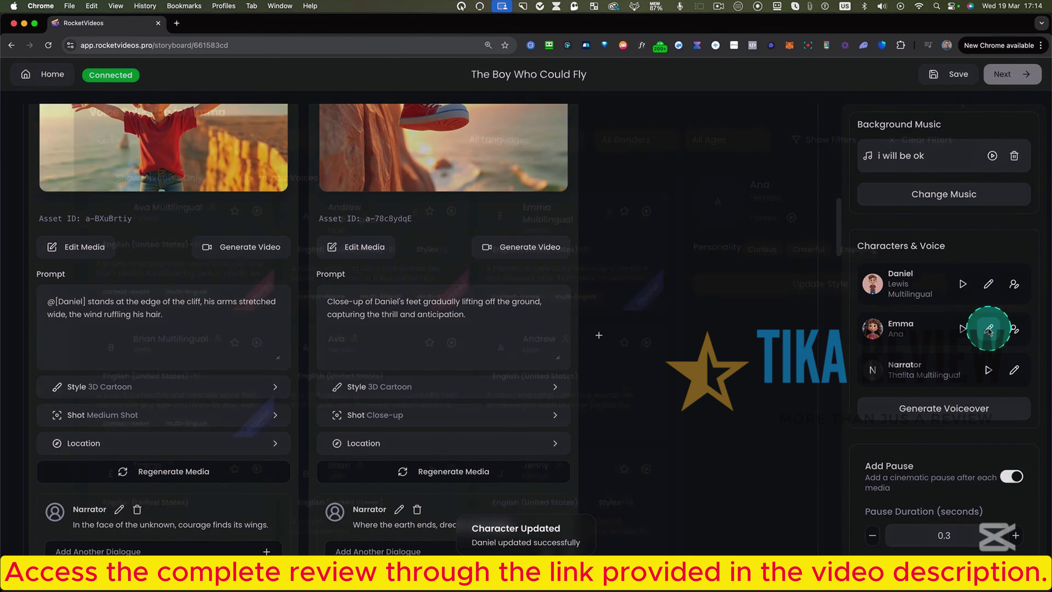
click(640, 121)
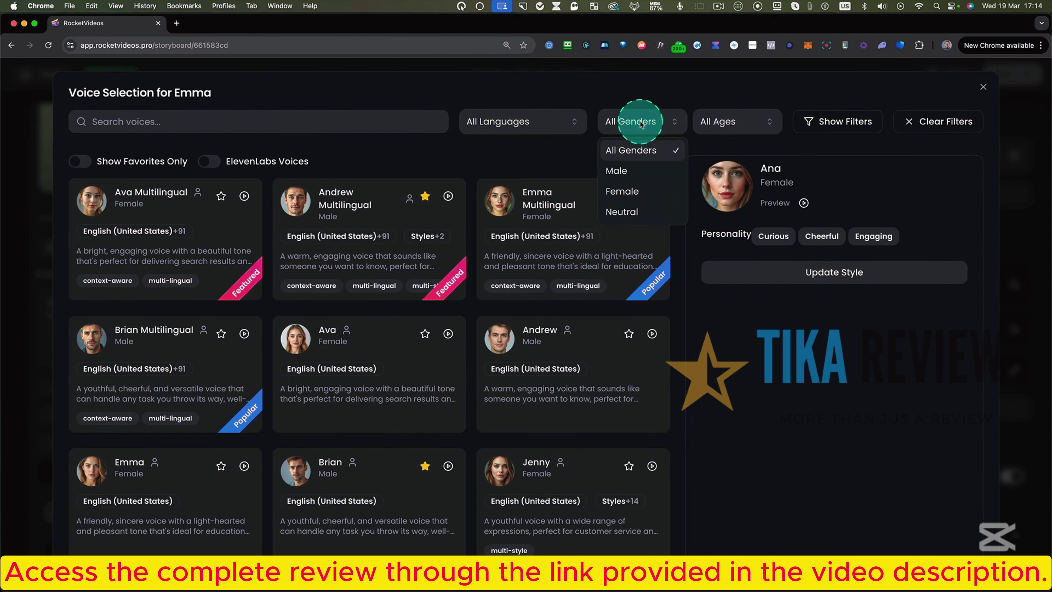
click(623, 190)
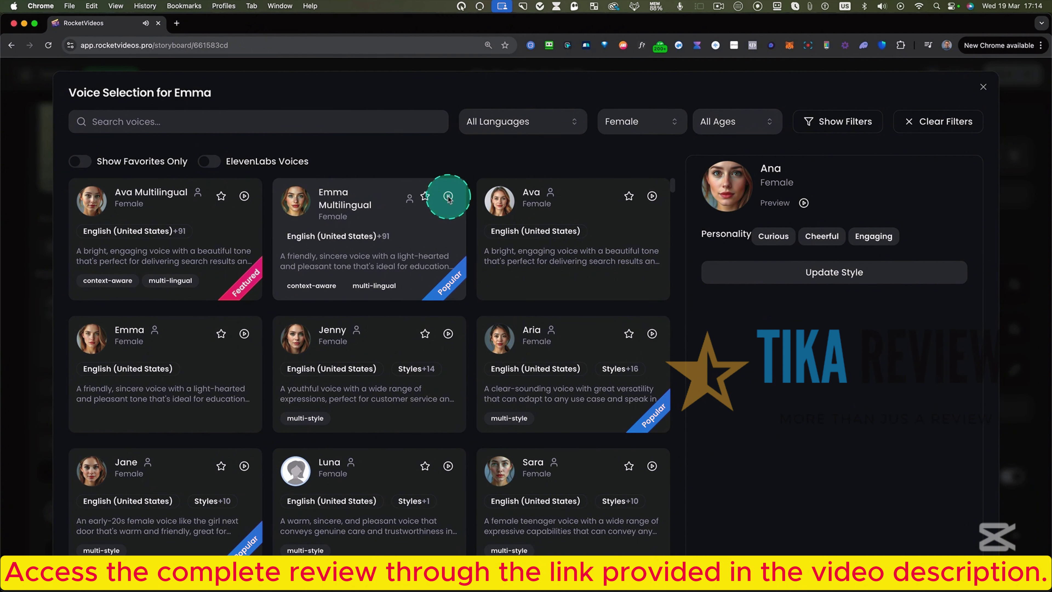
click(407, 230)
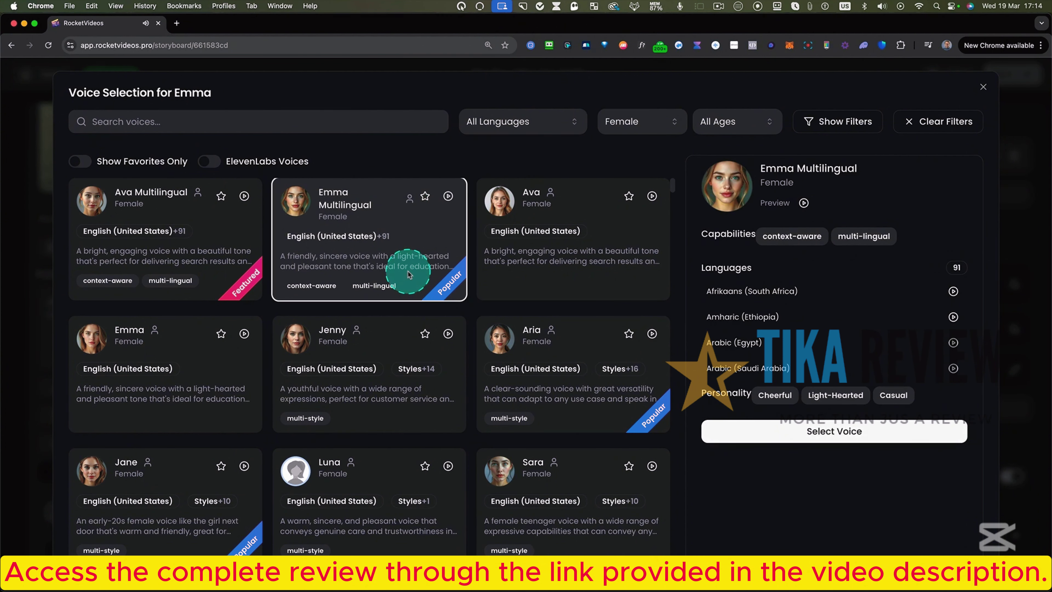
- List the ElevenLabs voices in Emma's voice selection and show all genders
click(215, 163)
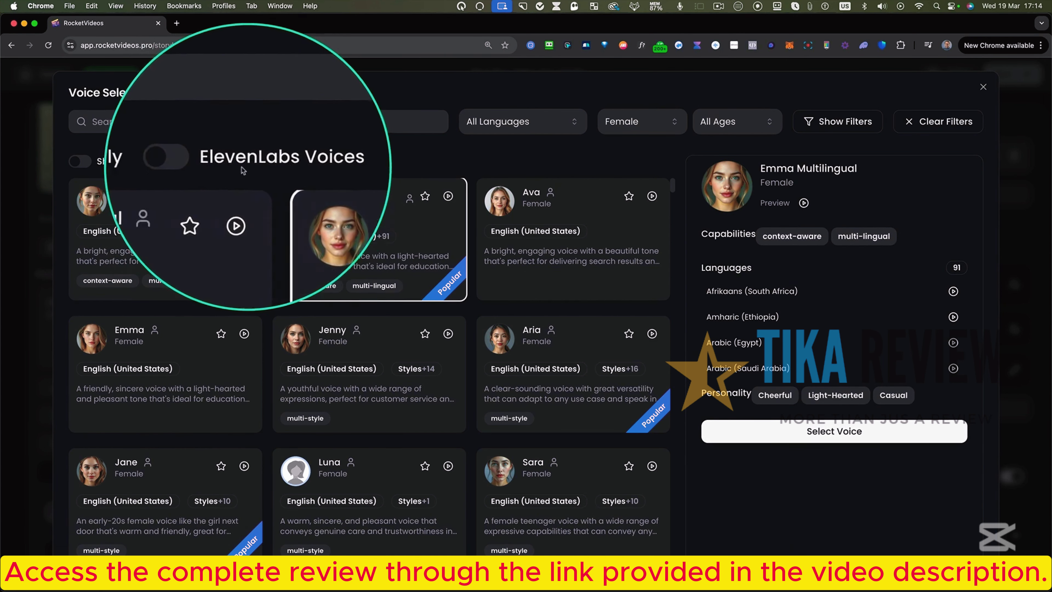
click(211, 165)
click(211, 163)
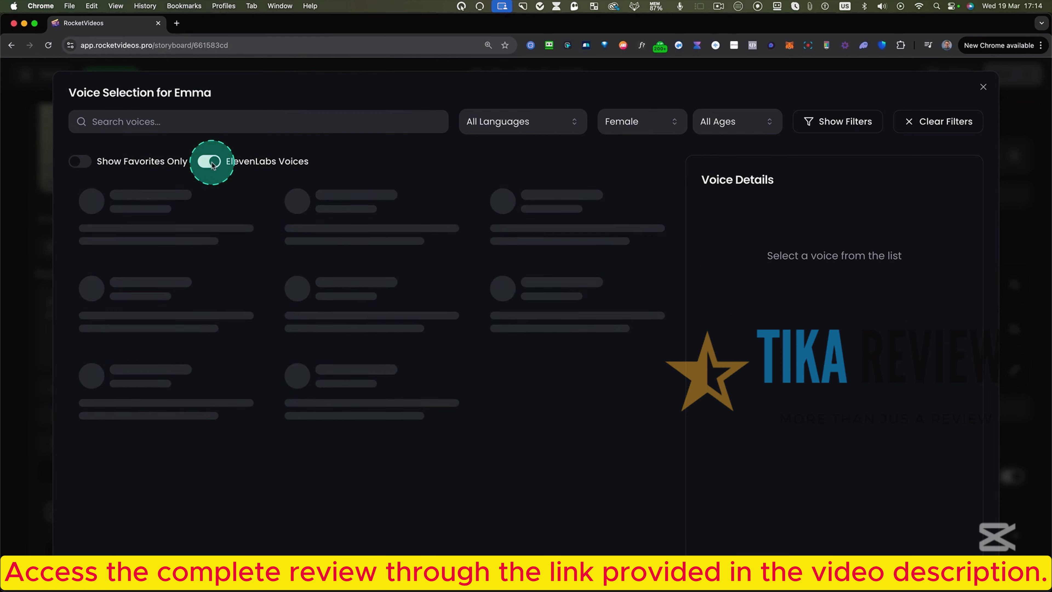
click(663, 125)
click(640, 150)
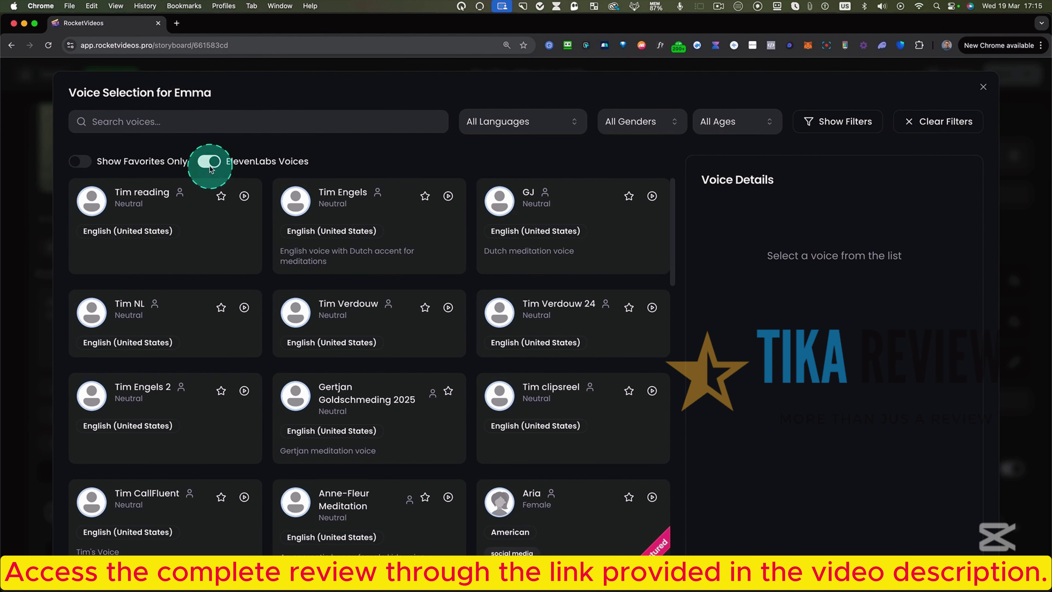
- Return to the standard unfiltered voices and assign Emma Multilingual to the character Emma
click(84, 163)
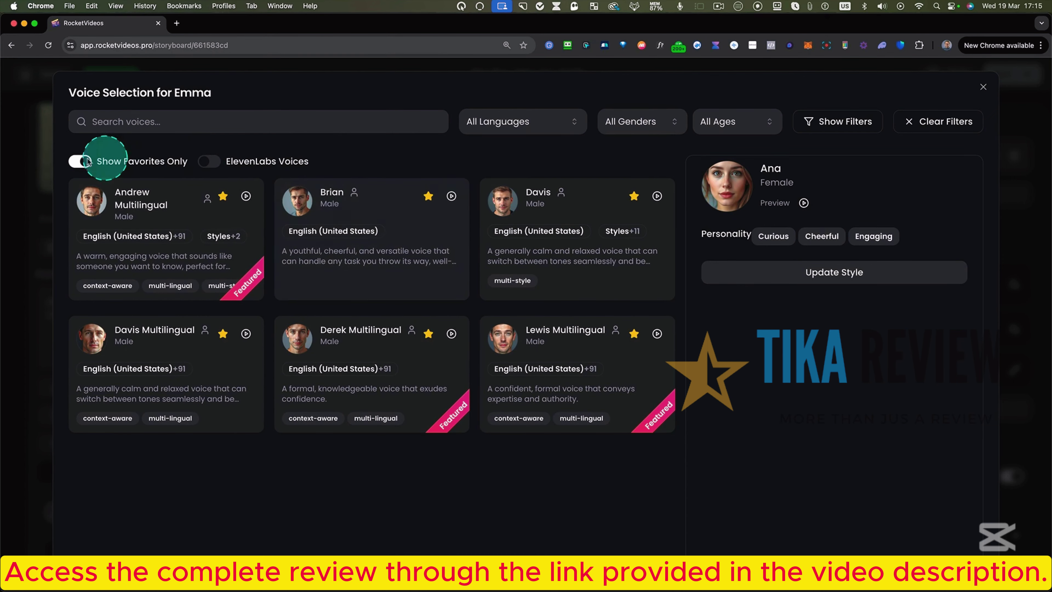
click(80, 161)
click(638, 121)
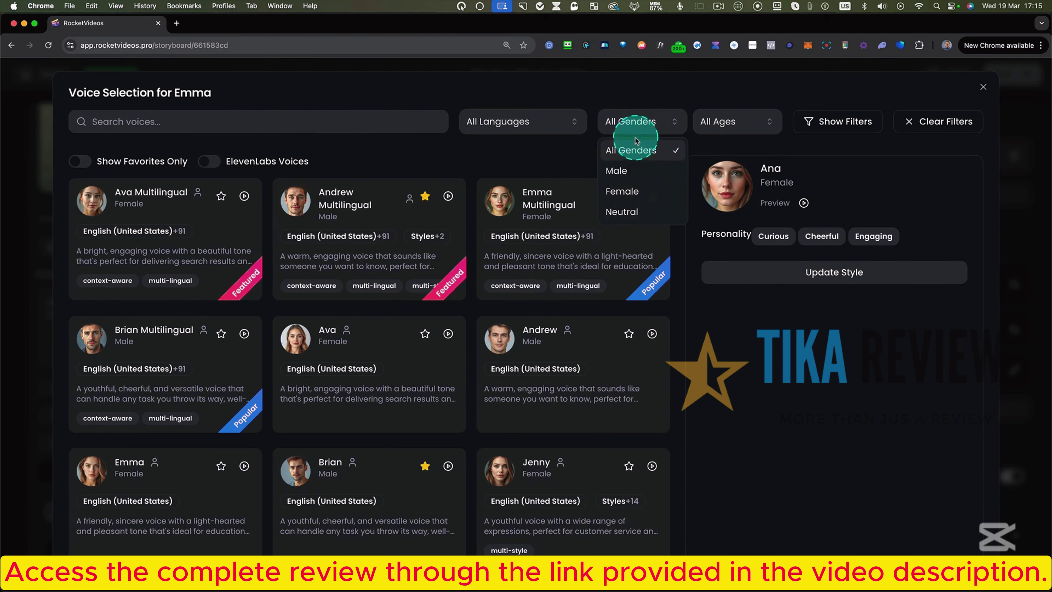
click(596, 166)
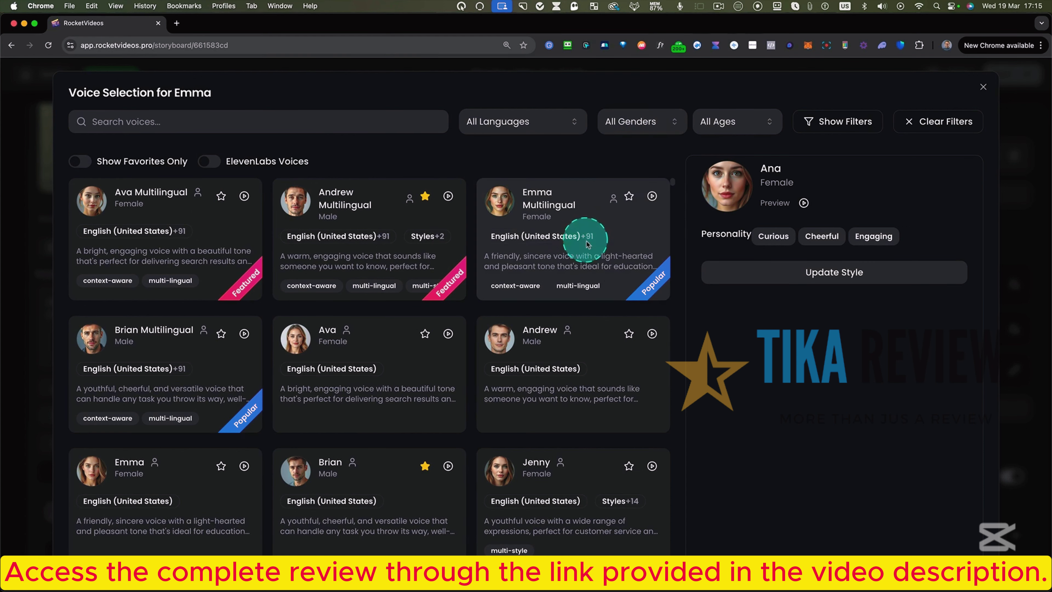
click(604, 244)
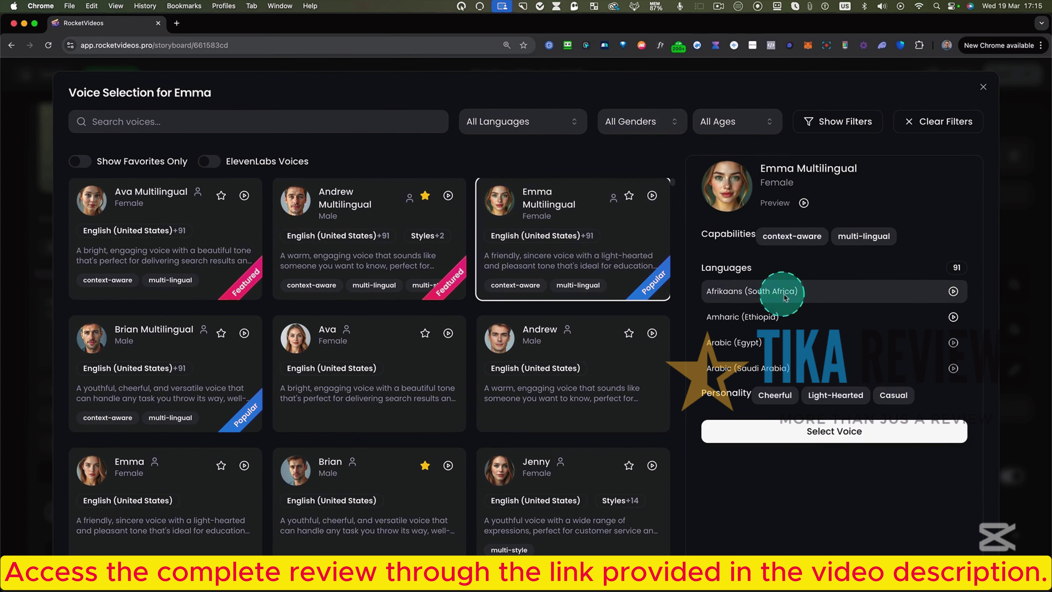
click(801, 430)
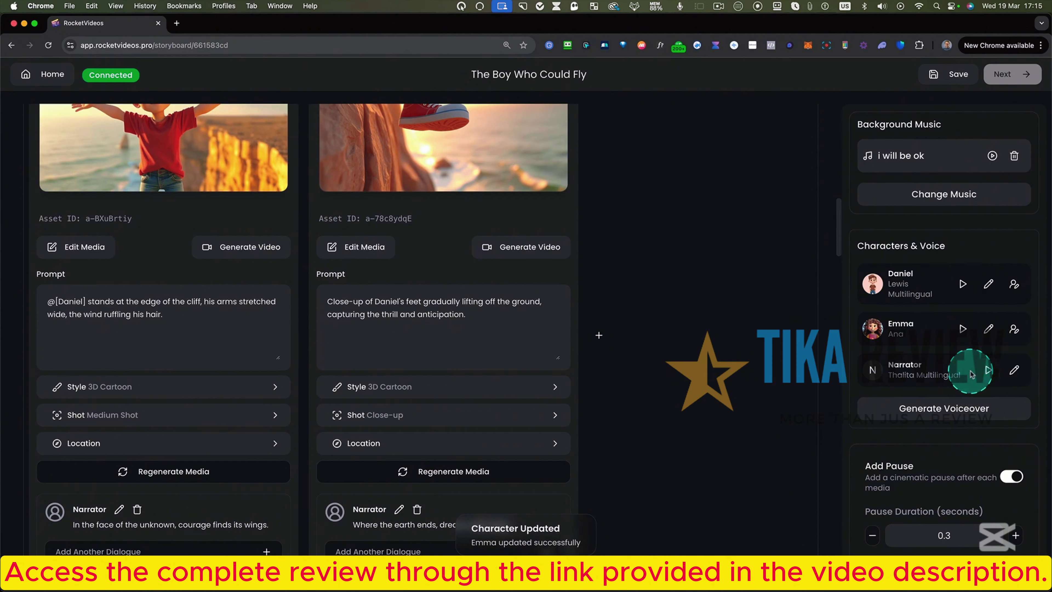
- Show only favorite voices for the Narrator and assign Lewis Multilingual
click(1014, 372)
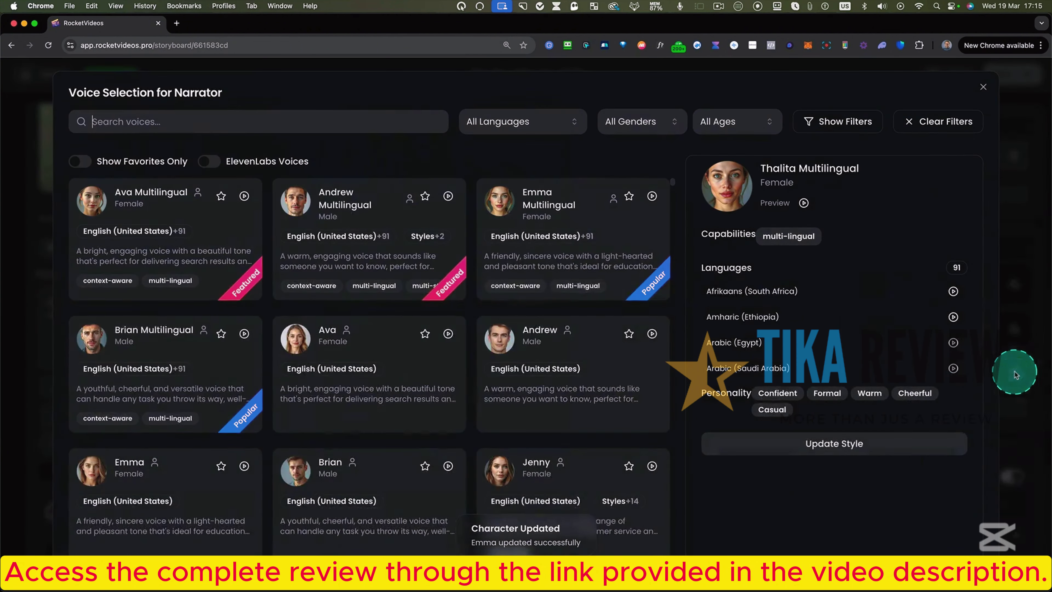
click(78, 161)
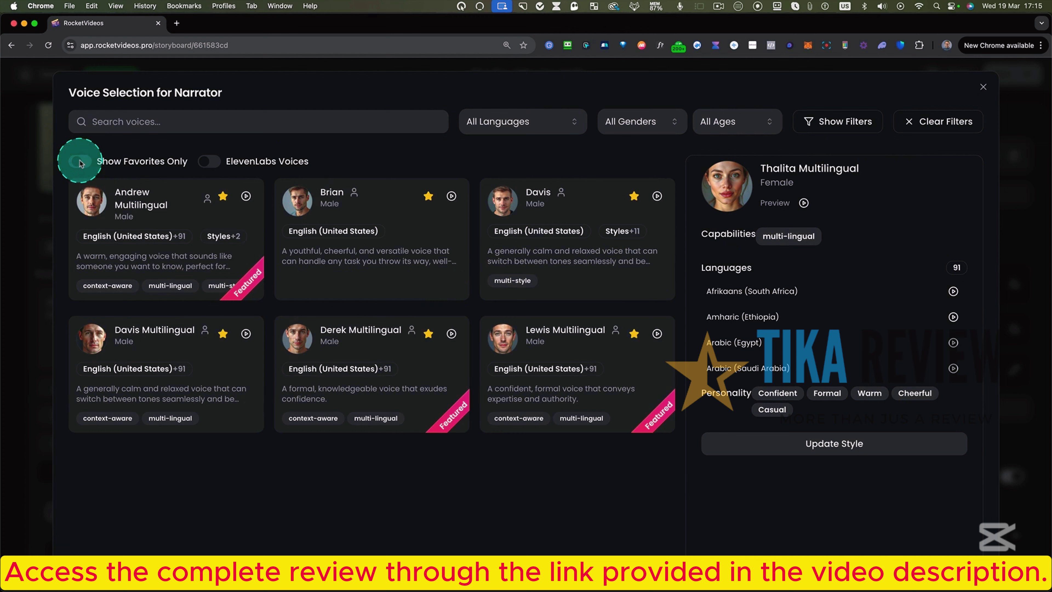
click(546, 350)
click(787, 423)
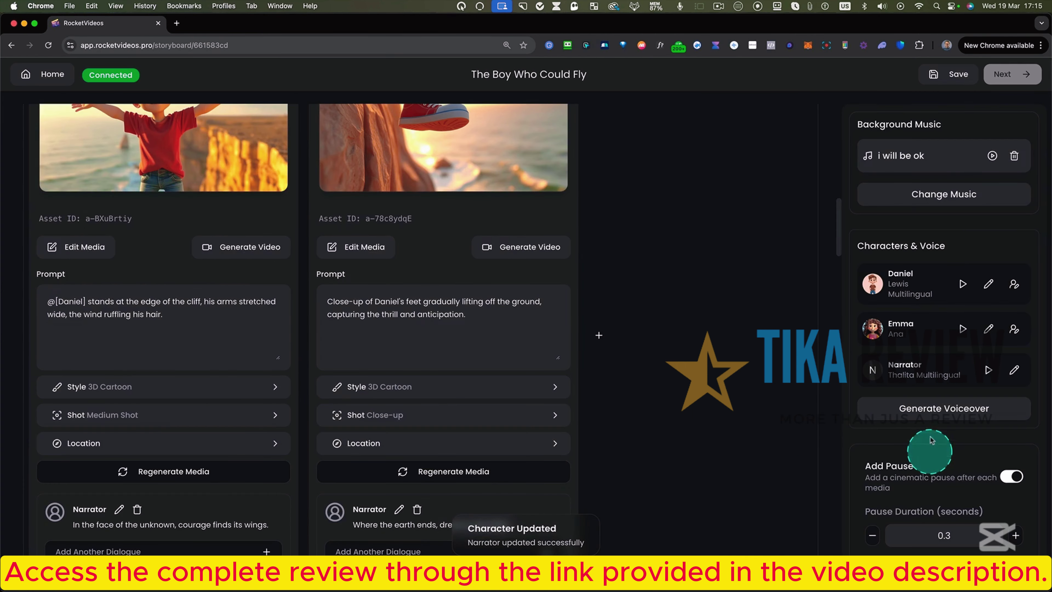
- Generate the voiceover for the storyboard and return to the Dreamy Swing scene while it is processed
click(936, 409)
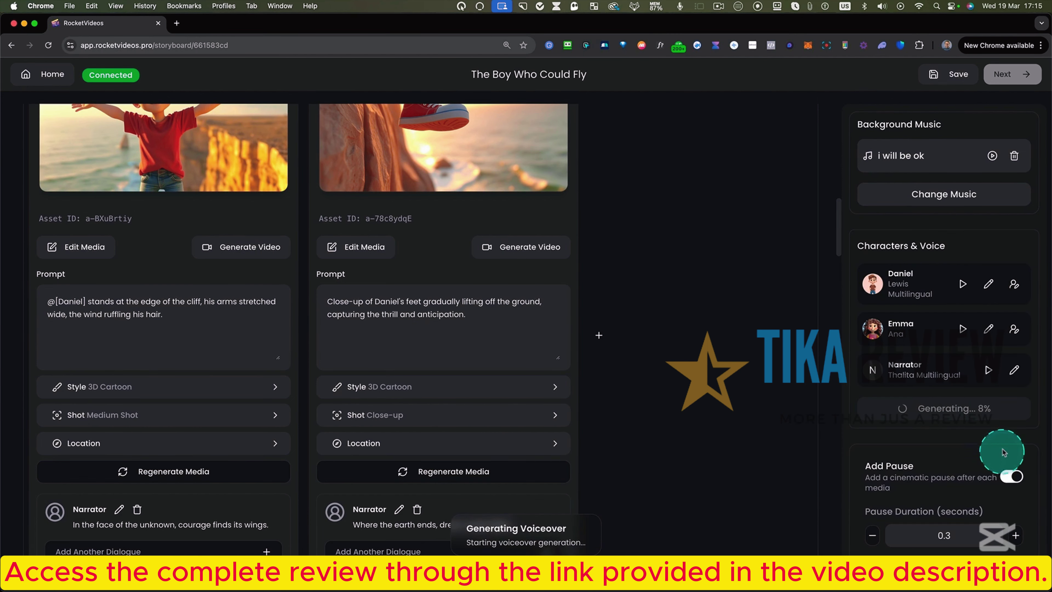
scroll(455, 350, up, 10)
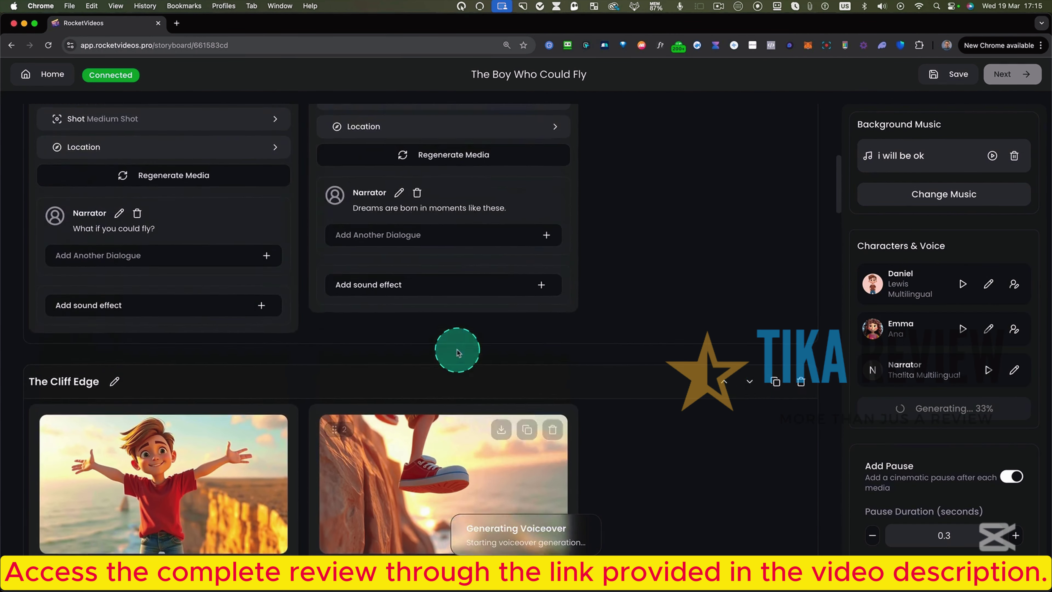
scroll(457, 352, up, 8)
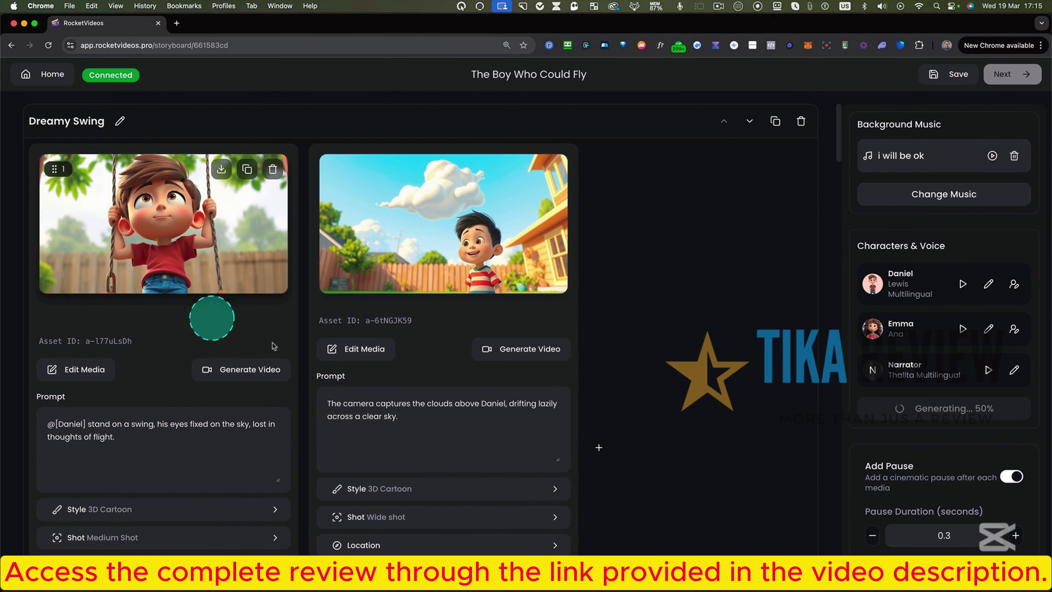
scroll(499, 356, down, 3)
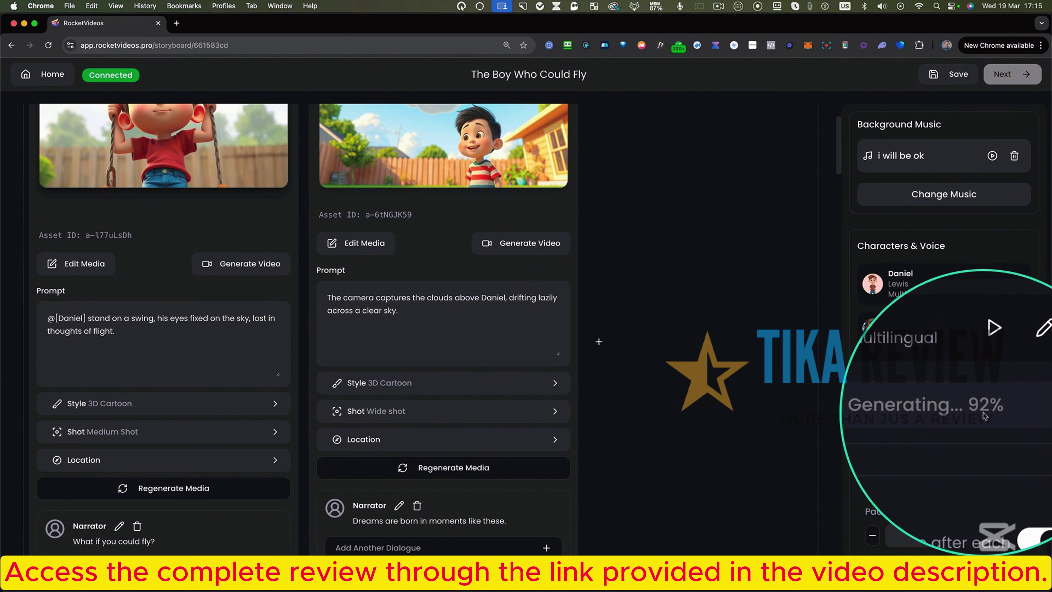
scroll(419, 283, up, 3)
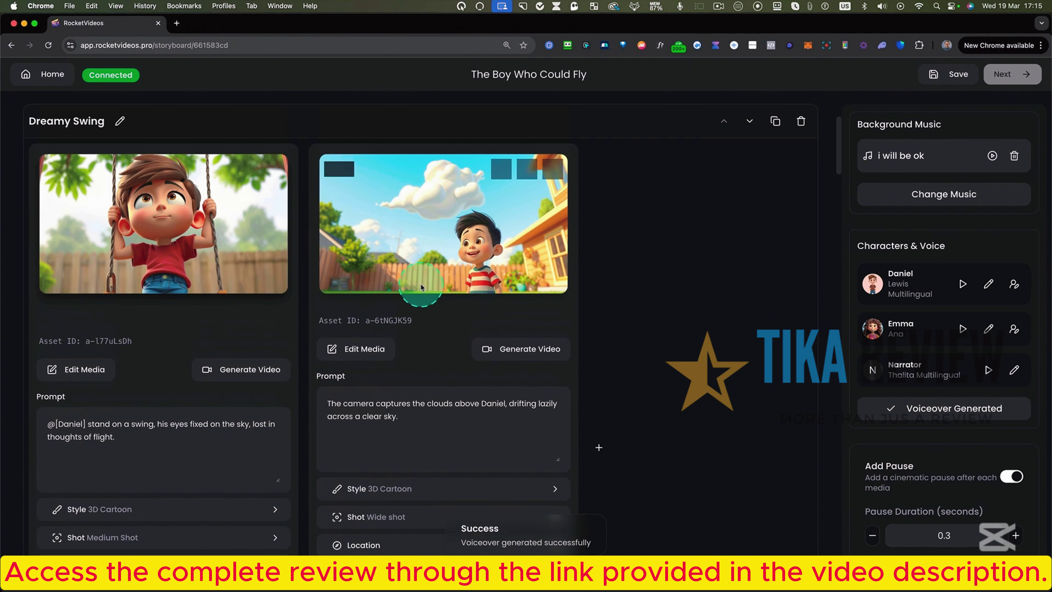
- Play the Narrator's dialogue in Dreamy Swing and The Cliff Edge, and check the editor of the first Cliff Edge line without changing it
scroll(129, 348, down, 6)
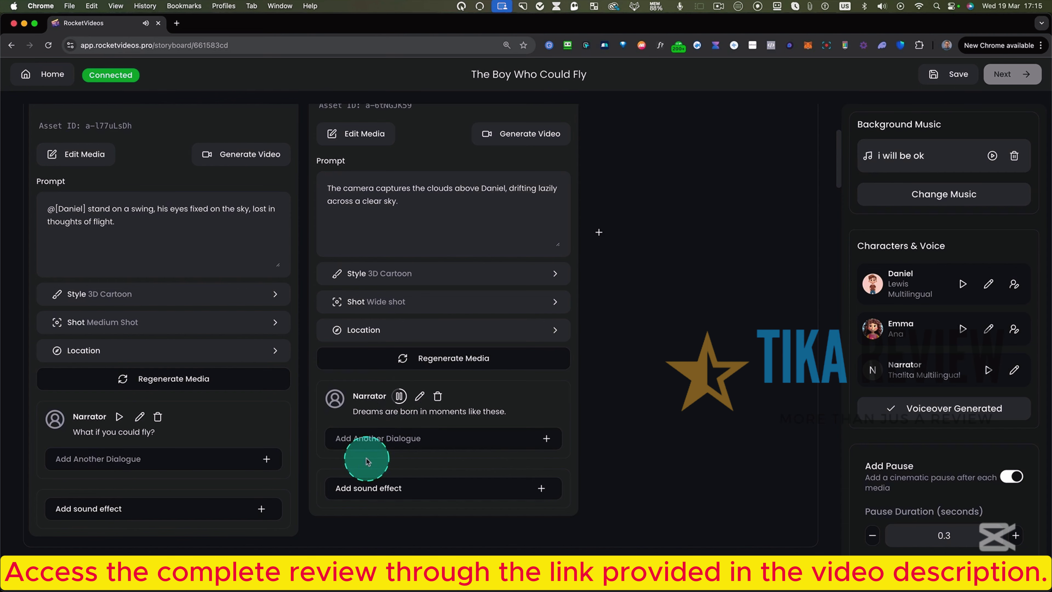
scroll(365, 459, down, 2)
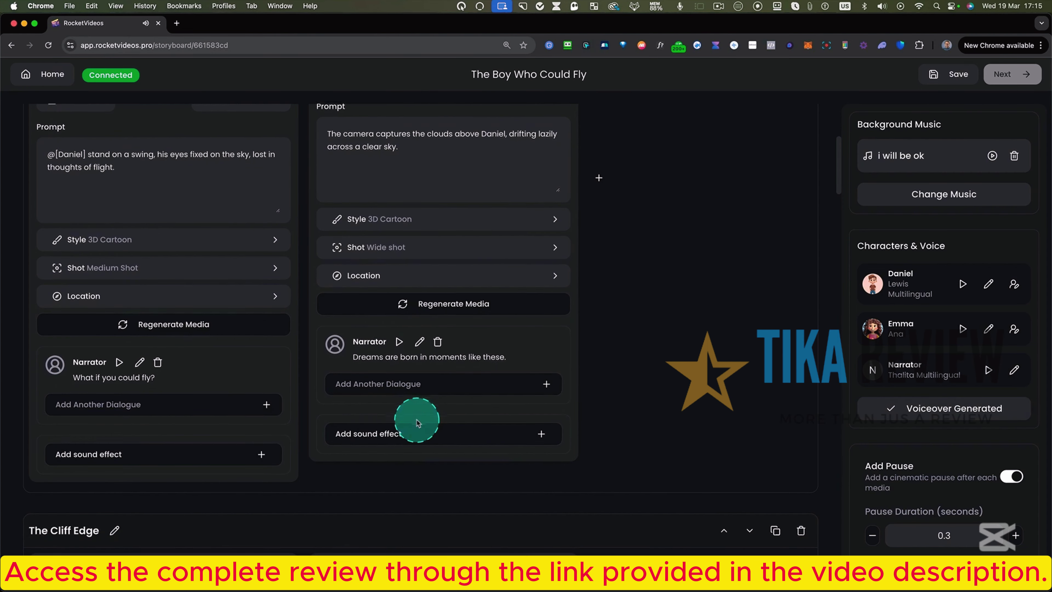
scroll(331, 414, down, 8)
scroll(129, 418, down, 6)
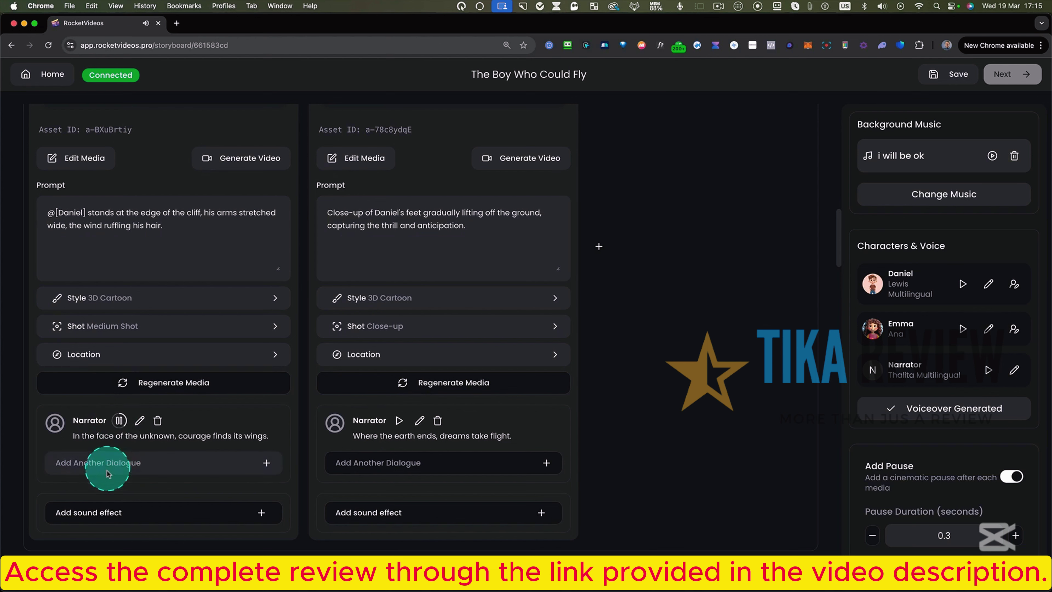
click(120, 421)
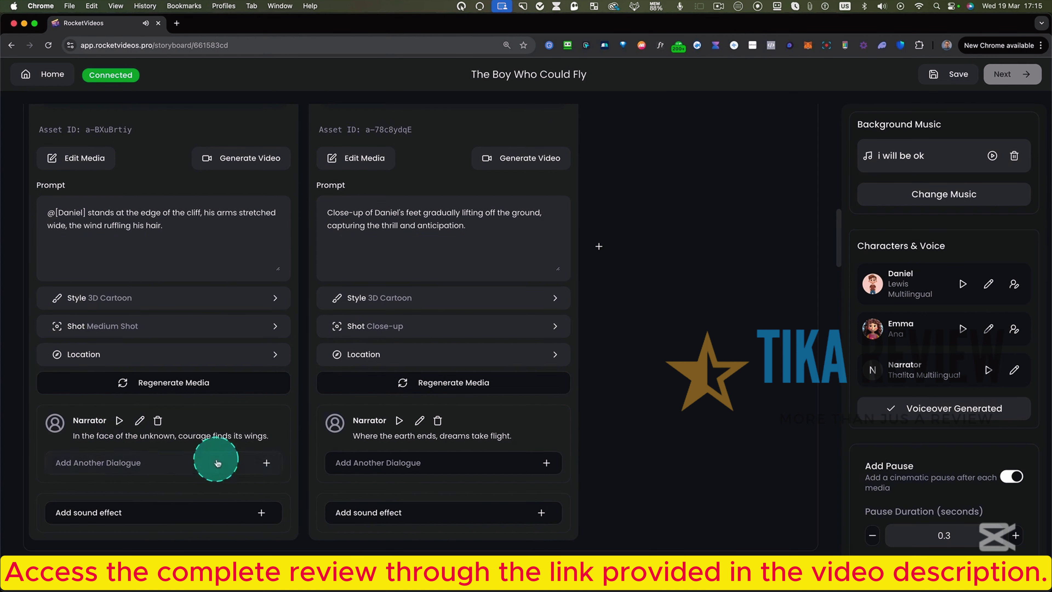
click(139, 421)
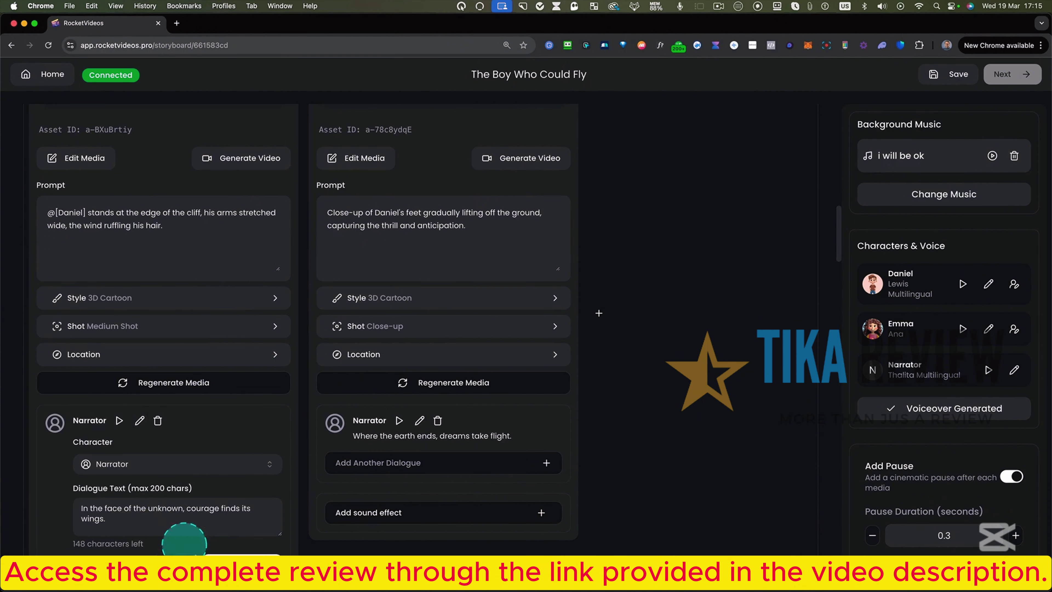
click(157, 562)
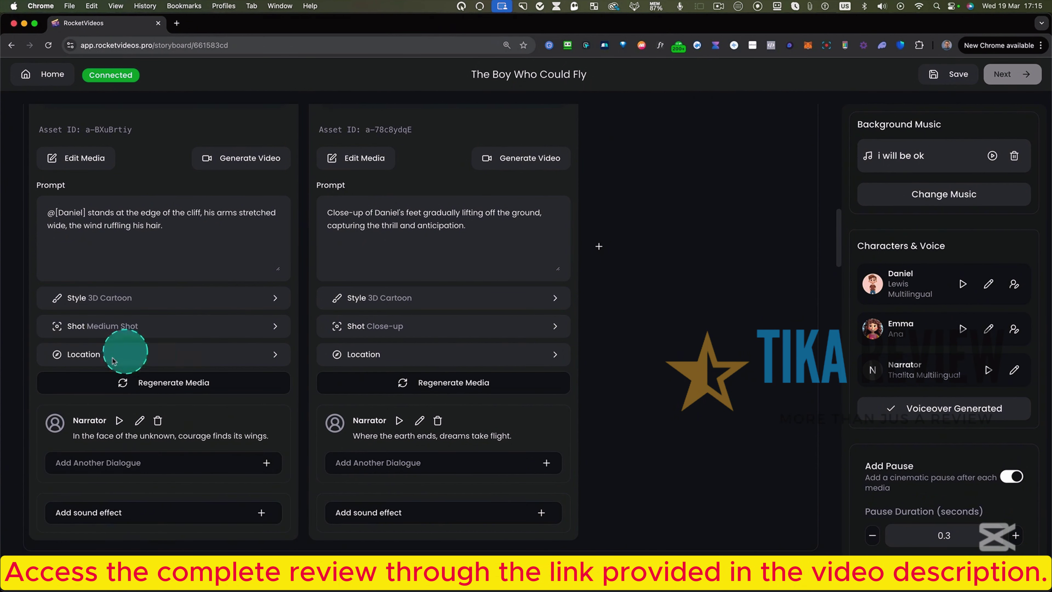
- Check the storyboard's cinematic pause duration and save the campaign
scroll(447, 376, up, 10)
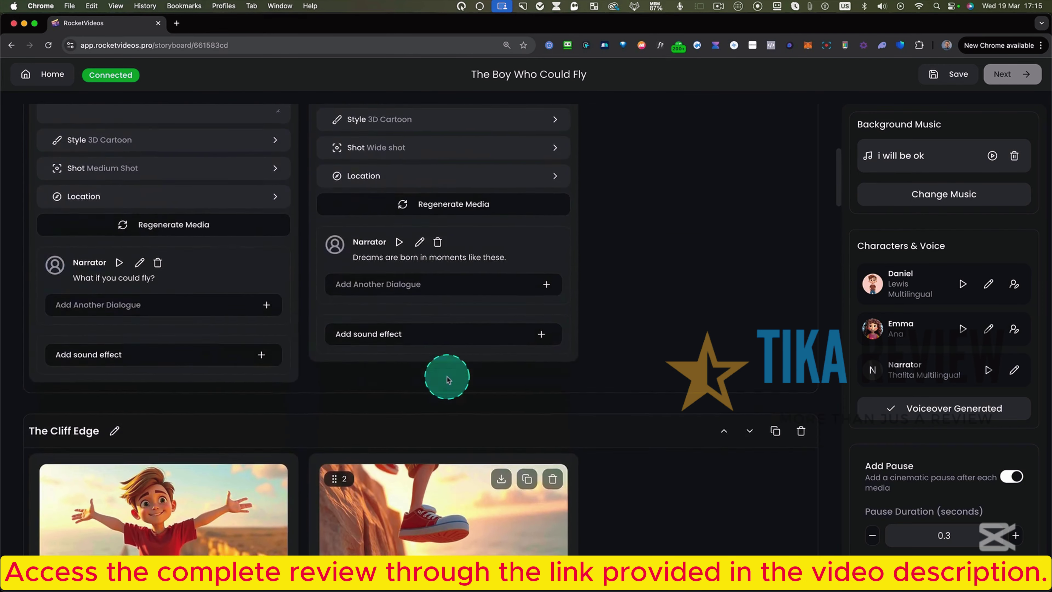
scroll(447, 377, up, 8)
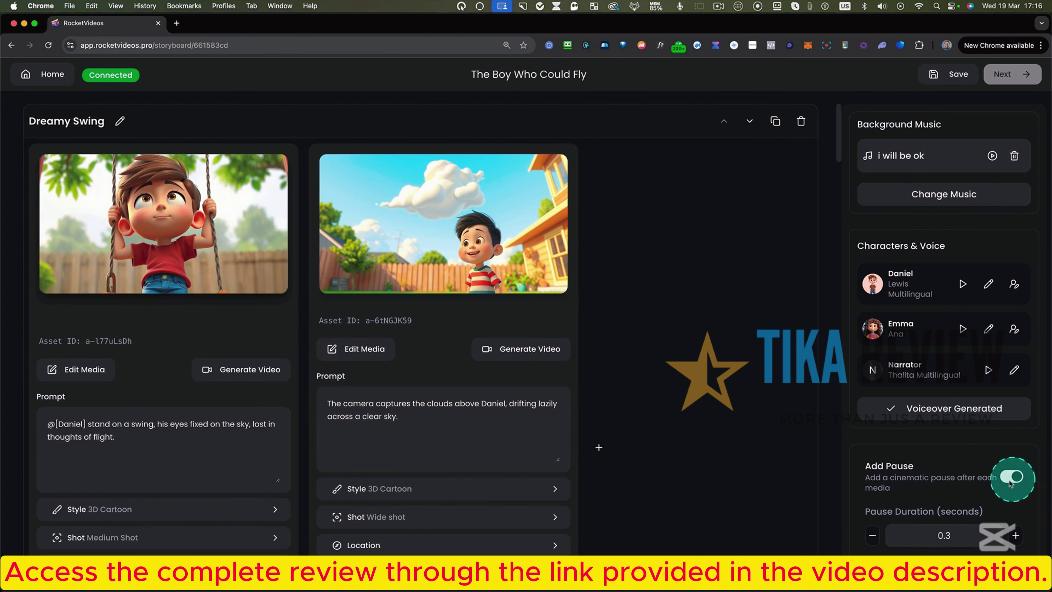
click(953, 536)
click(955, 82)
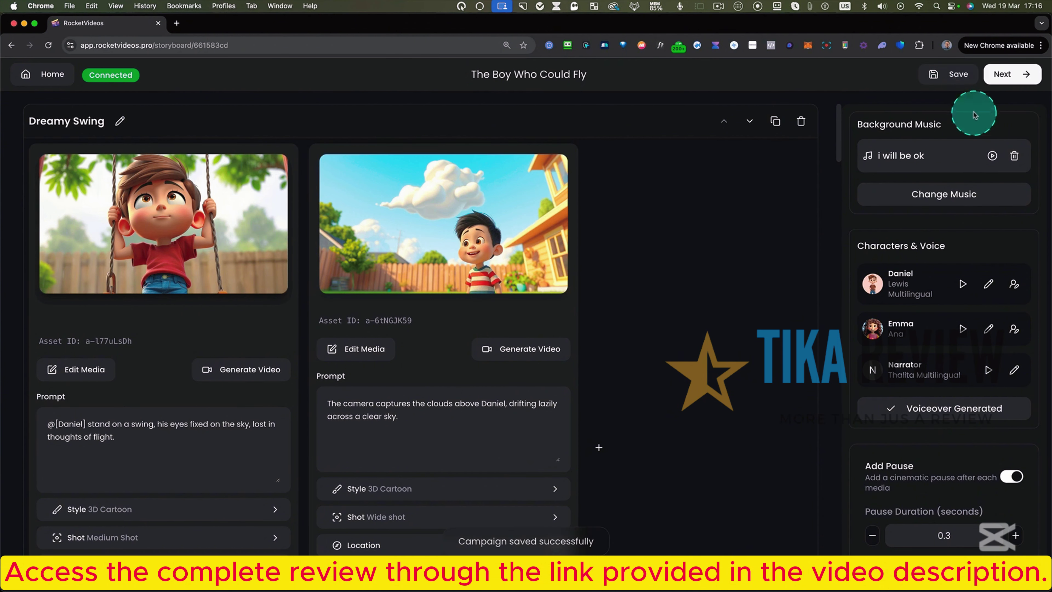
- Browse the background music library and close it without choosing another track
click(899, 154)
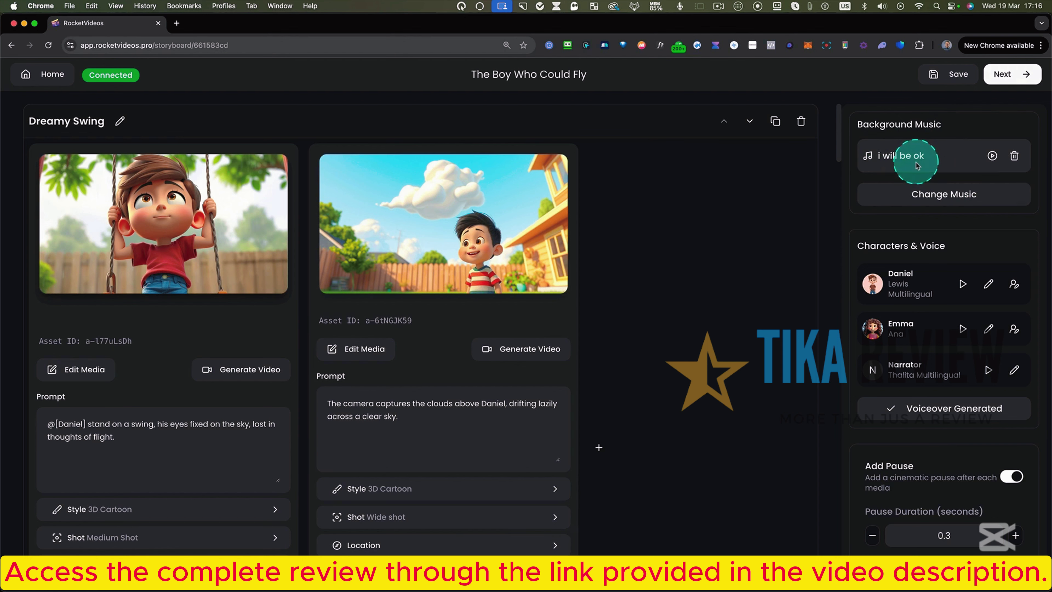
click(925, 195)
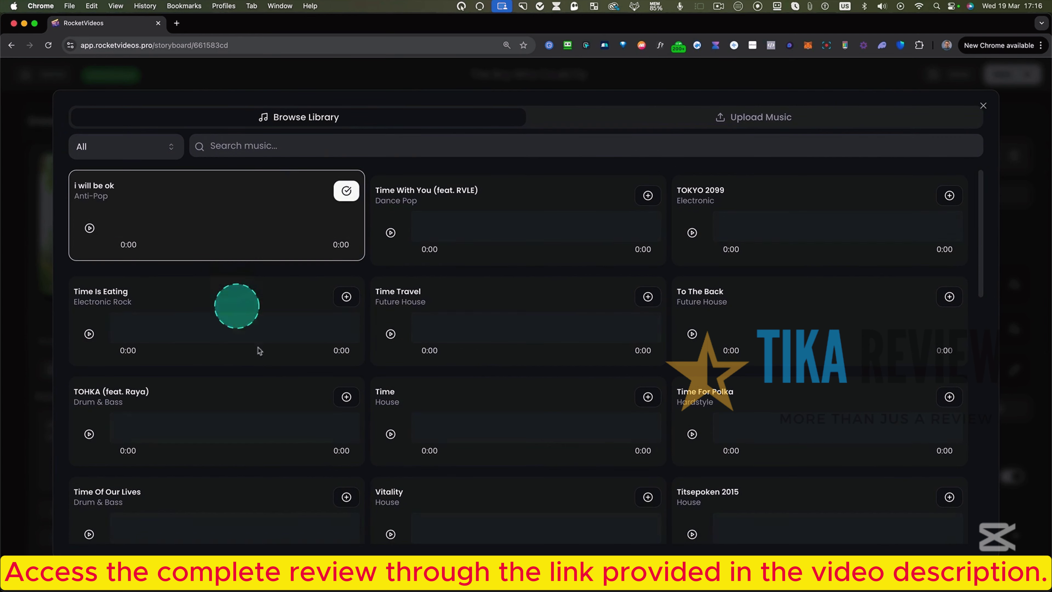
scroll(693, 247, down, 3)
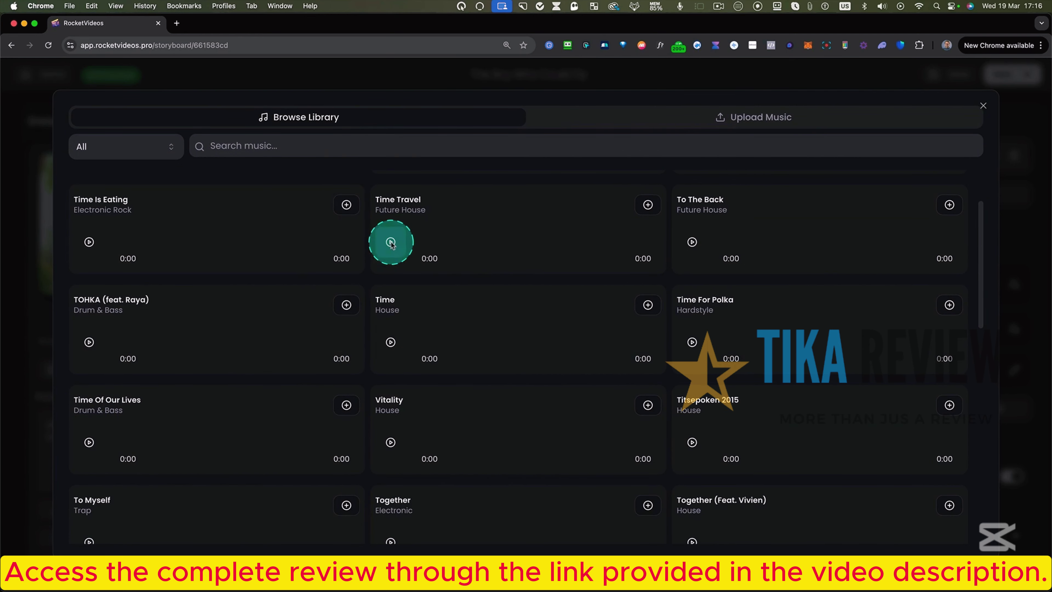
click(979, 105)
- Continue from the storyboard to the video editor, and play the video from the beginning for several seconds before pausing it
click(1020, 159)
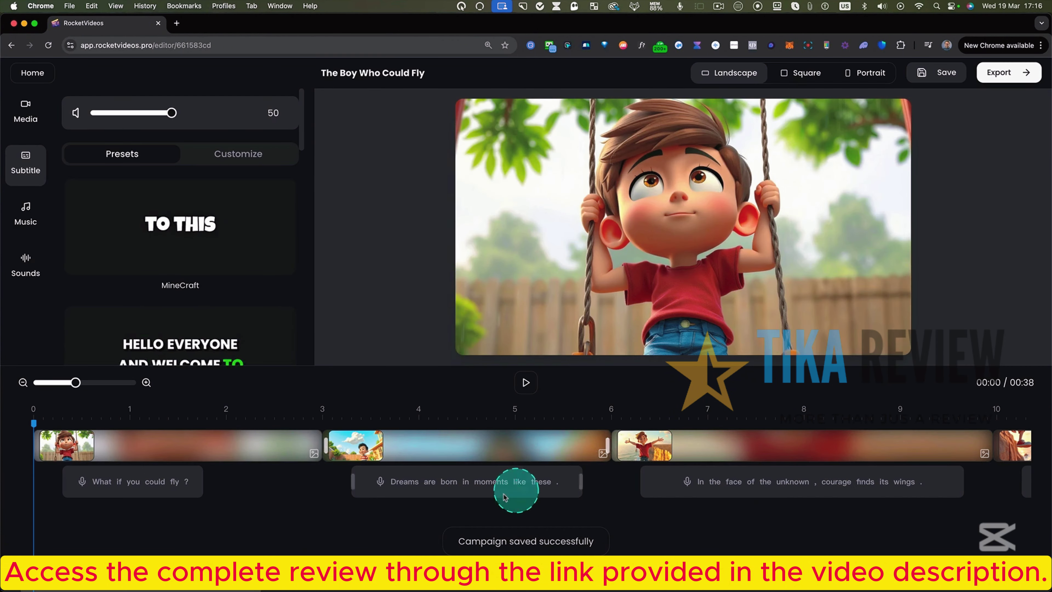
click(526, 383)
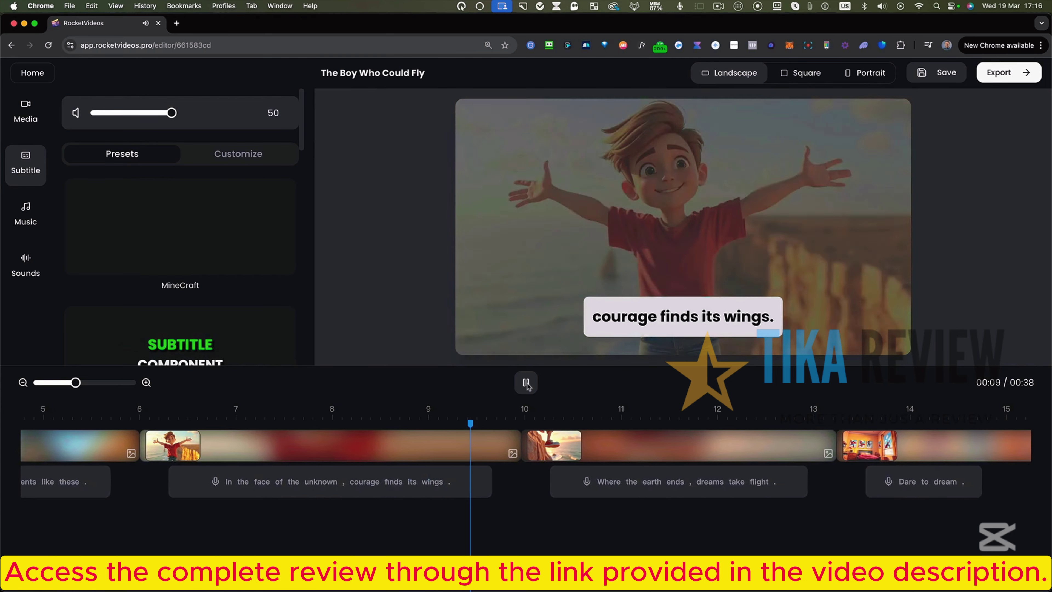
click(698, 488)
- Preview the video from just before the "Sometimes, just believing is enough" clip, pause it and return to the start of the timeline
scroll(698, 487, right, 15)
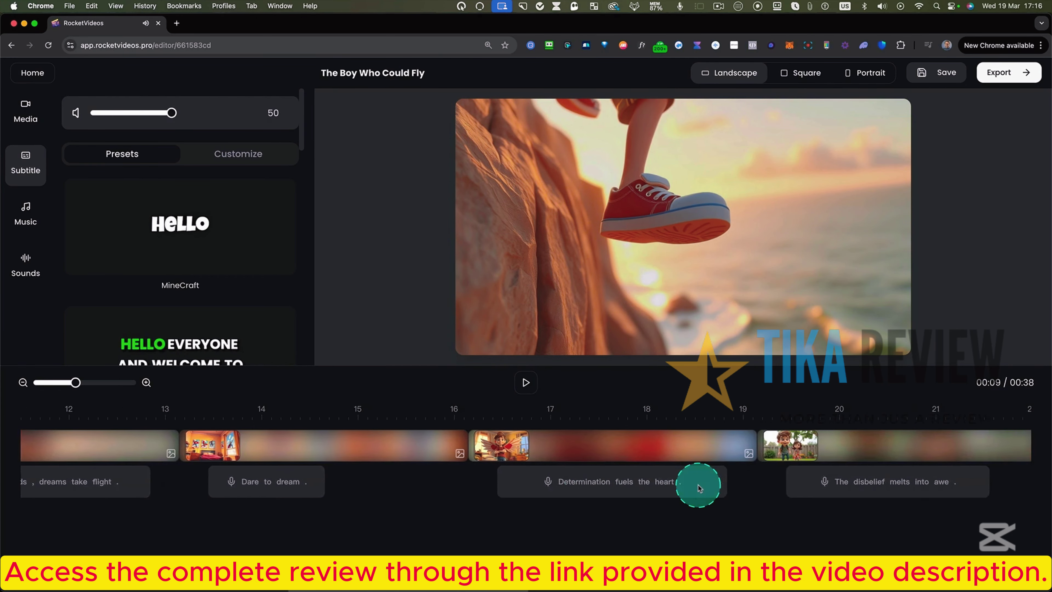
scroll(698, 487, right, 1)
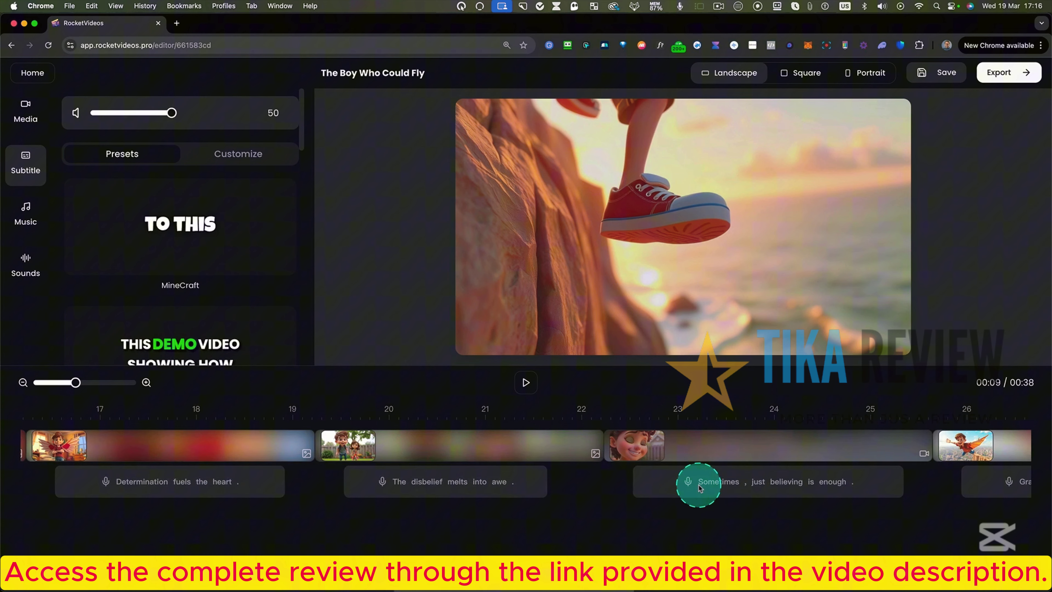
click(570, 418)
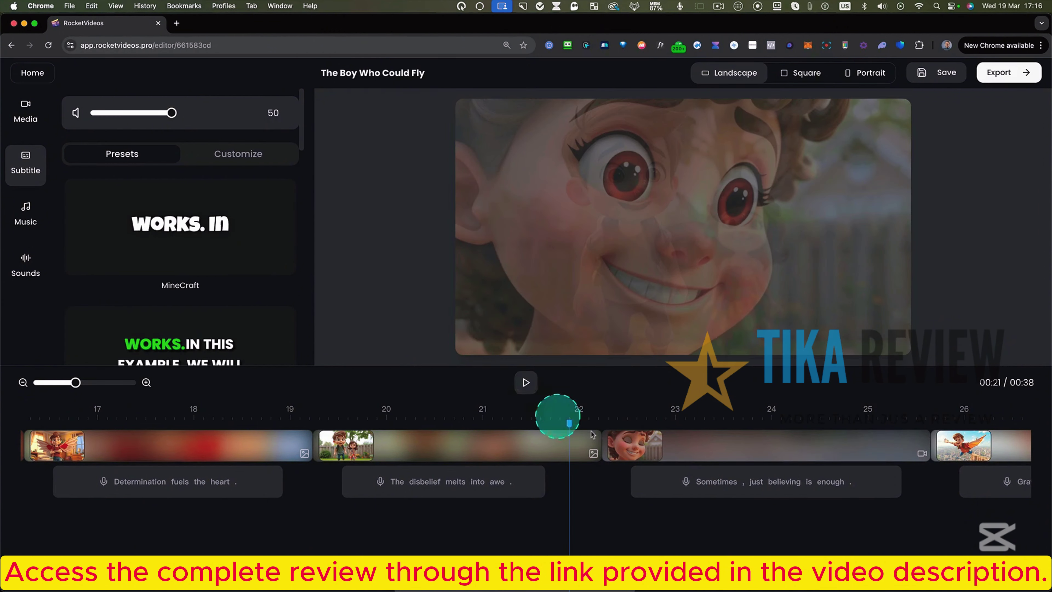
click(535, 379)
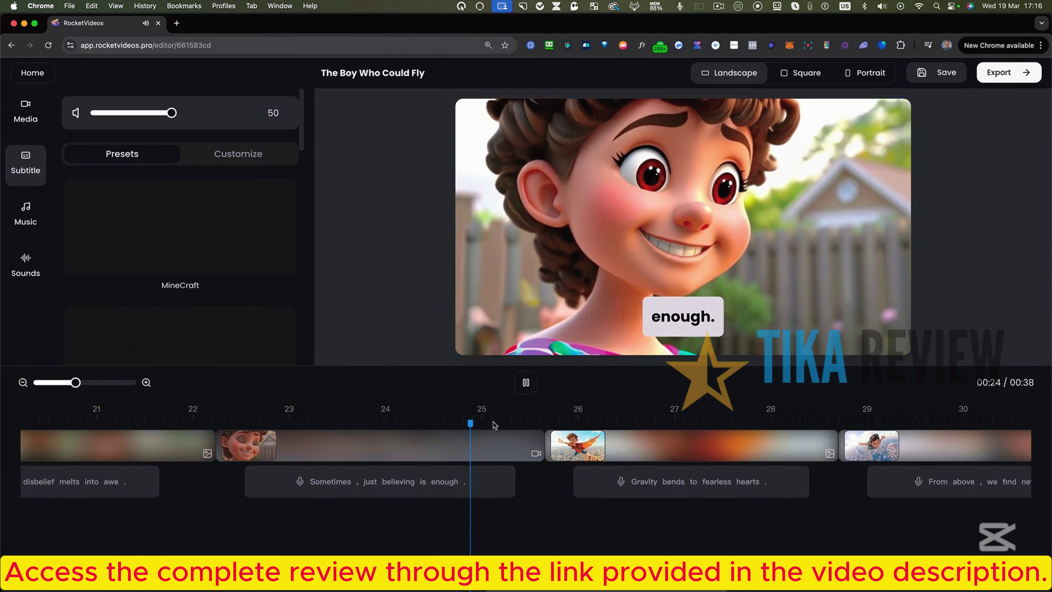
click(526, 382)
scroll(372, 459, left, 20)
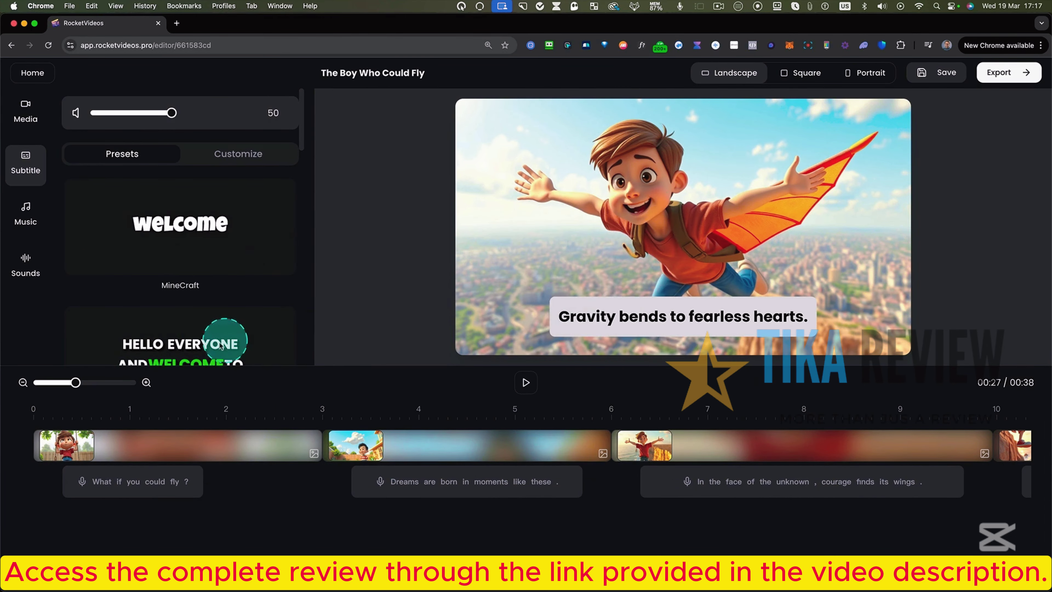
- Try the Karaoke, Barb and green-lettered subtitle presets on the video, and reapply the Deep preset
click(203, 352)
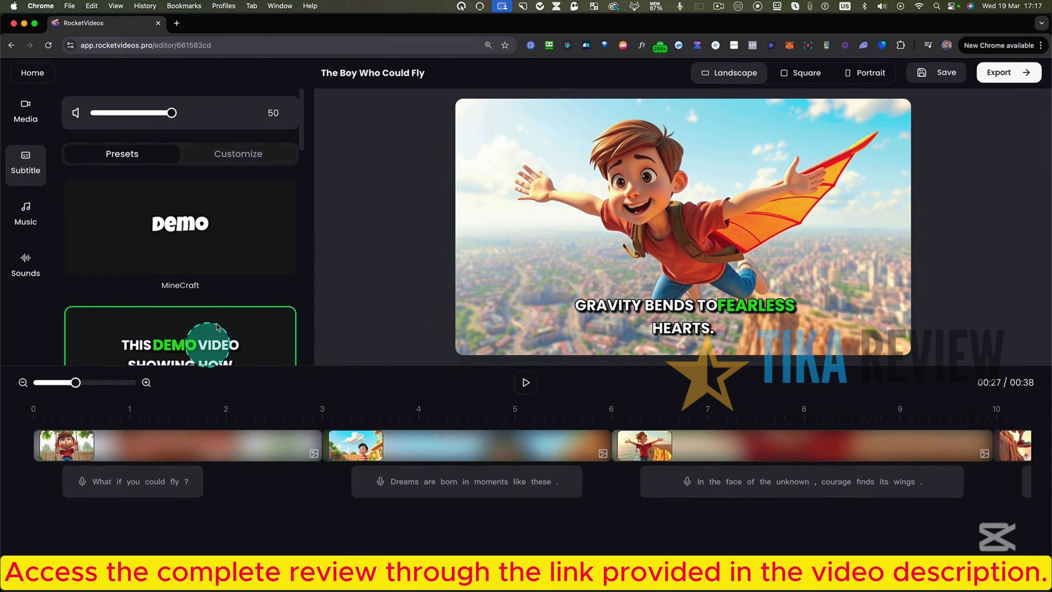
click(193, 284)
drag(301, 145, 301, 232)
click(240, 228)
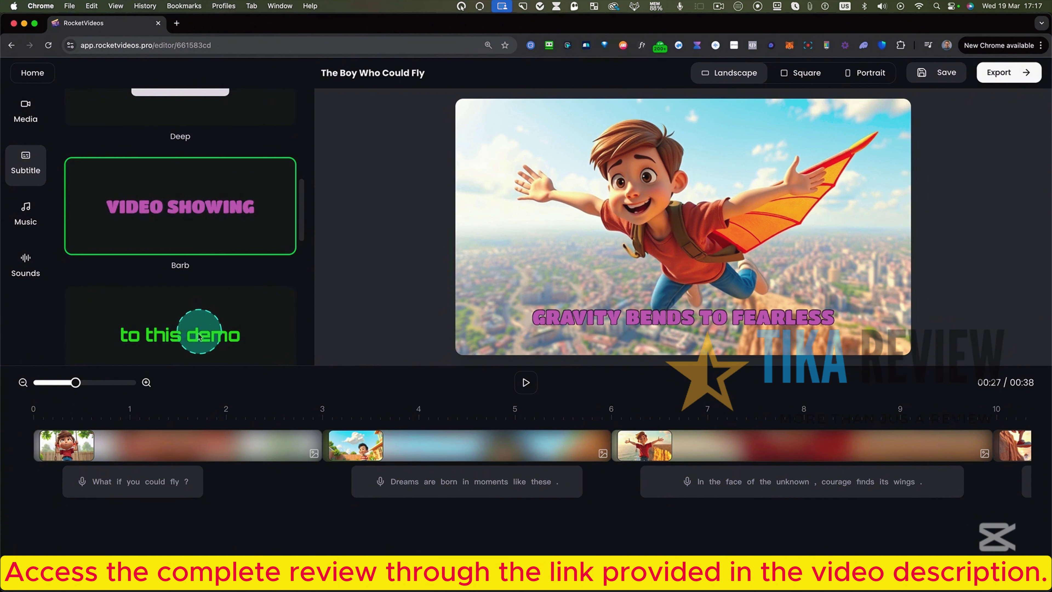
click(199, 337)
scroll(227, 207, up, 2)
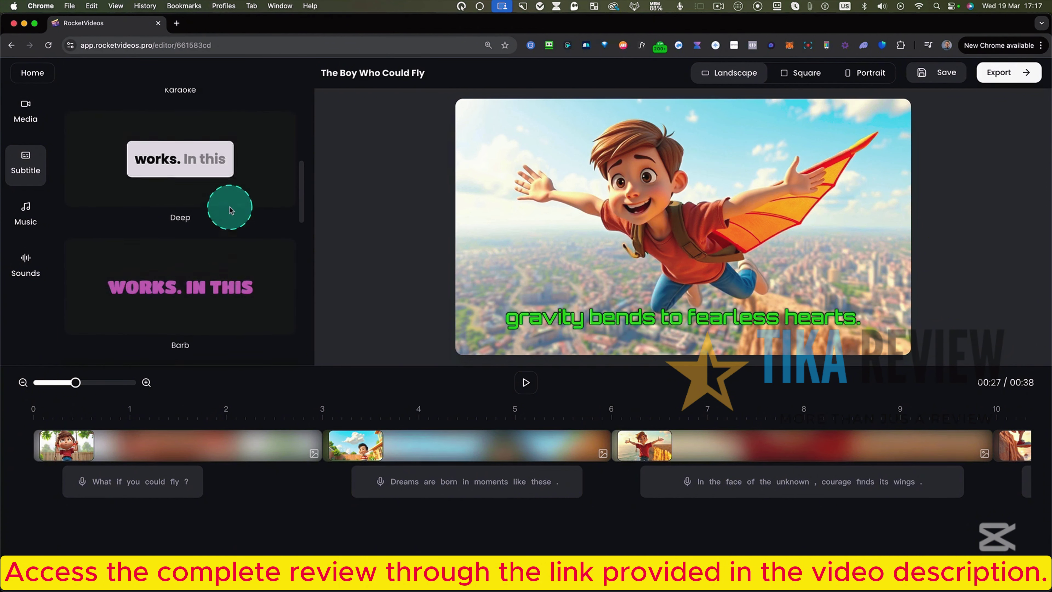
scroll(231, 210, up, 2)
click(229, 229)
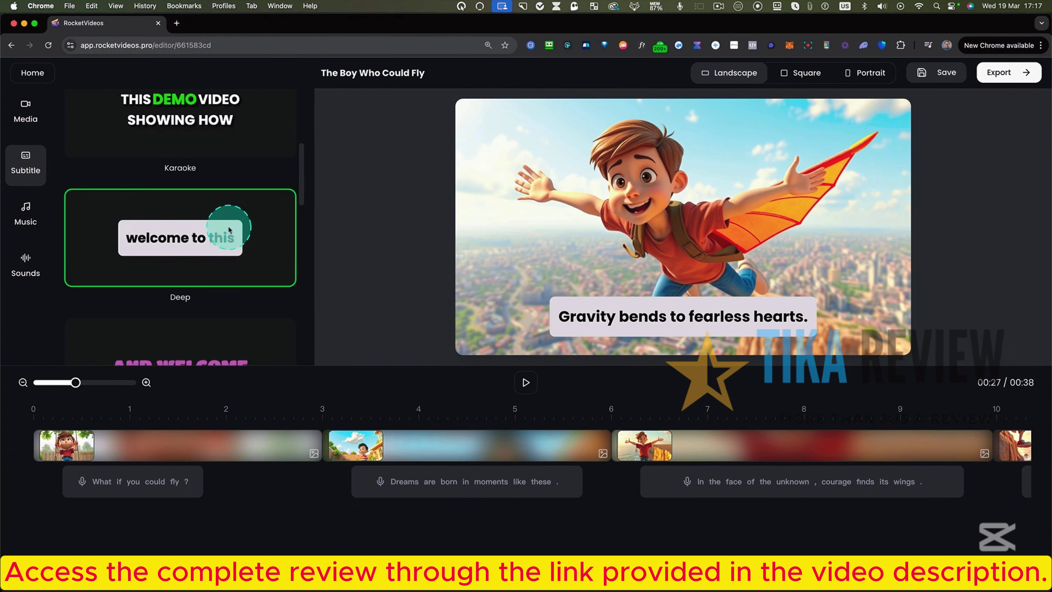
- Customize the subtitle style with italic text in uppercase
scroll(235, 225, up, 3)
click(231, 165)
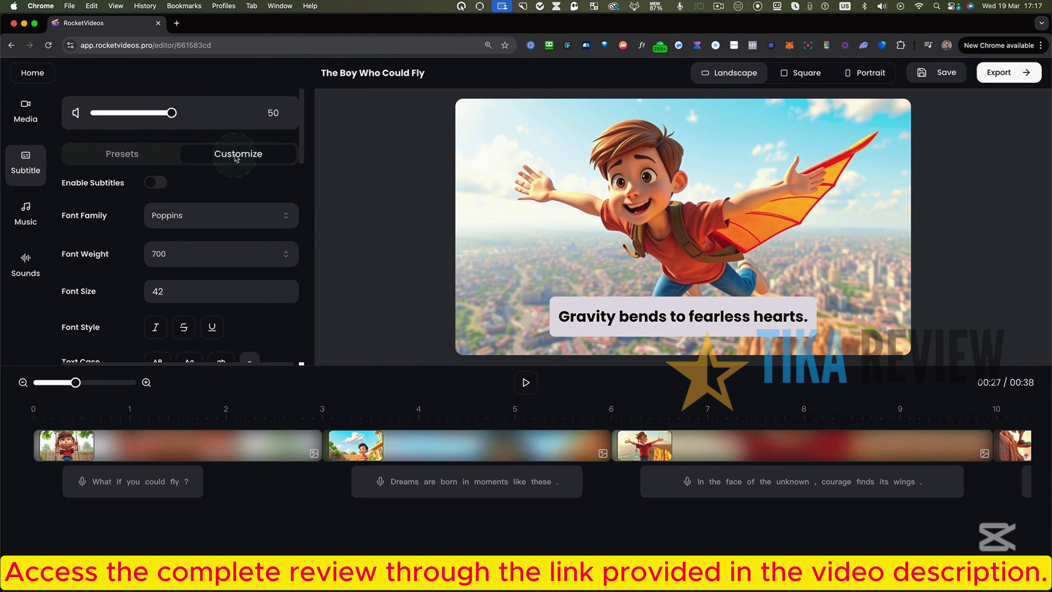
scroll(176, 276, down, 2)
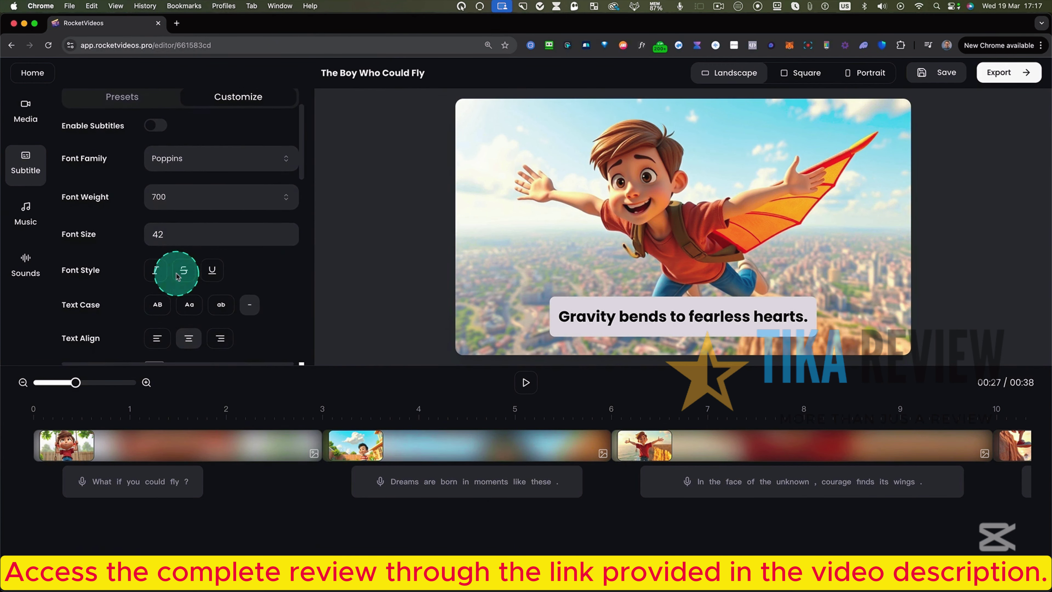
scroll(160, 215, down, 3)
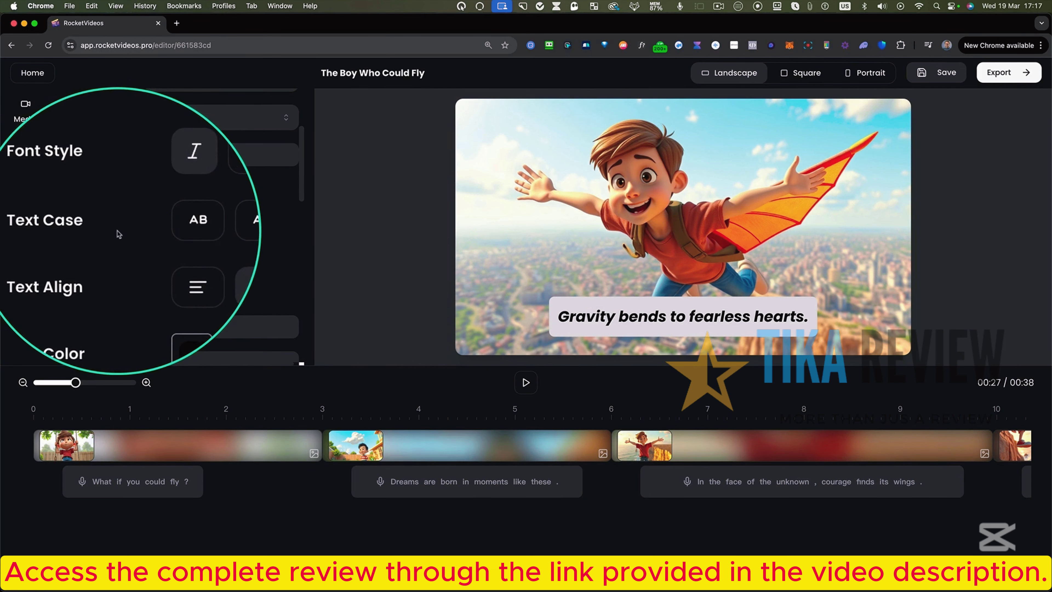
click(160, 226)
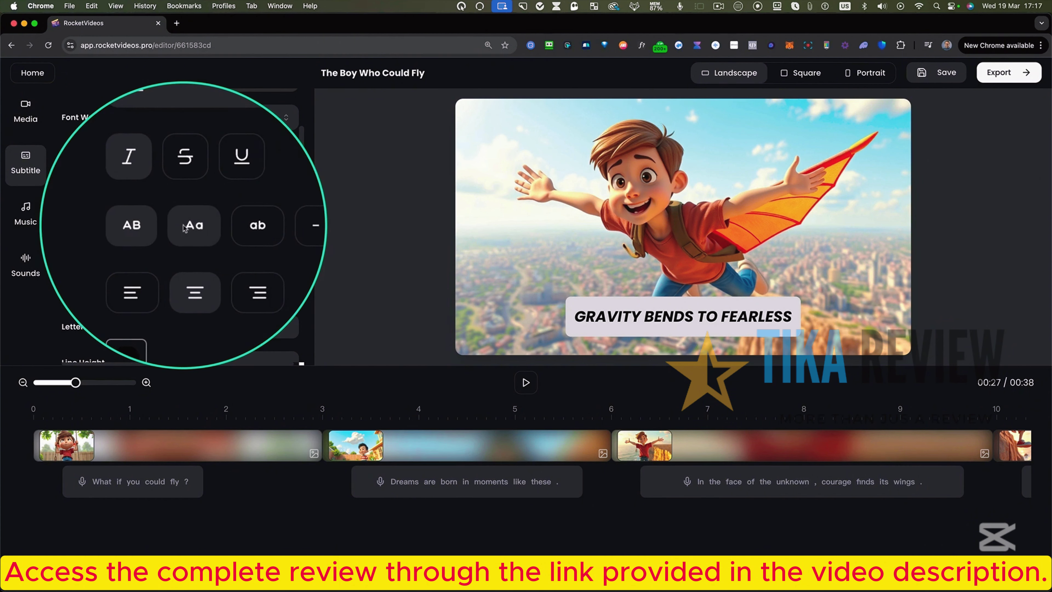
click(182, 231)
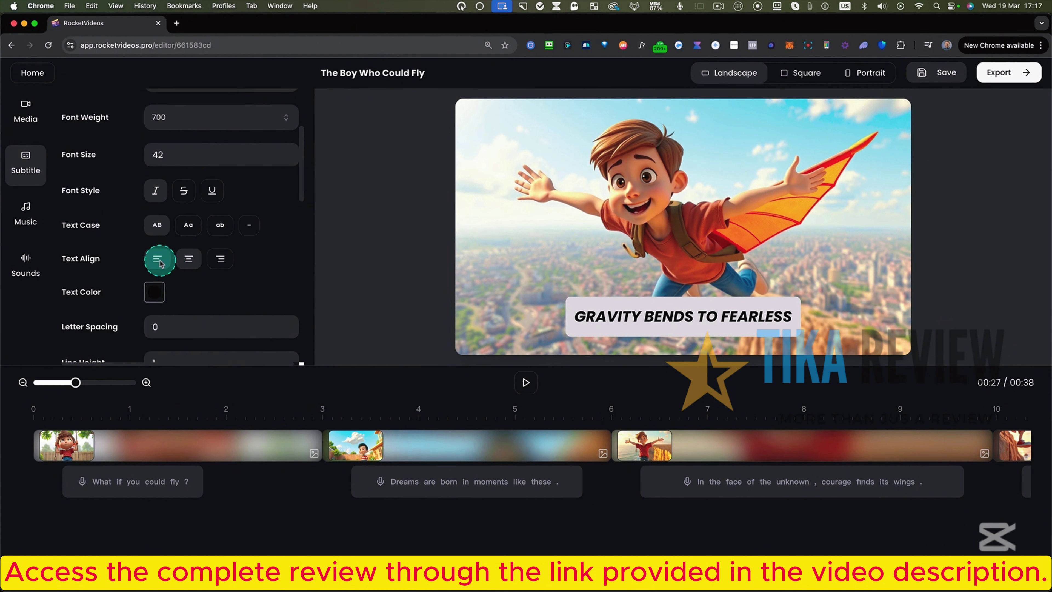
- Set the subtitle text color to red, #de0909
scroll(194, 295, down, 1)
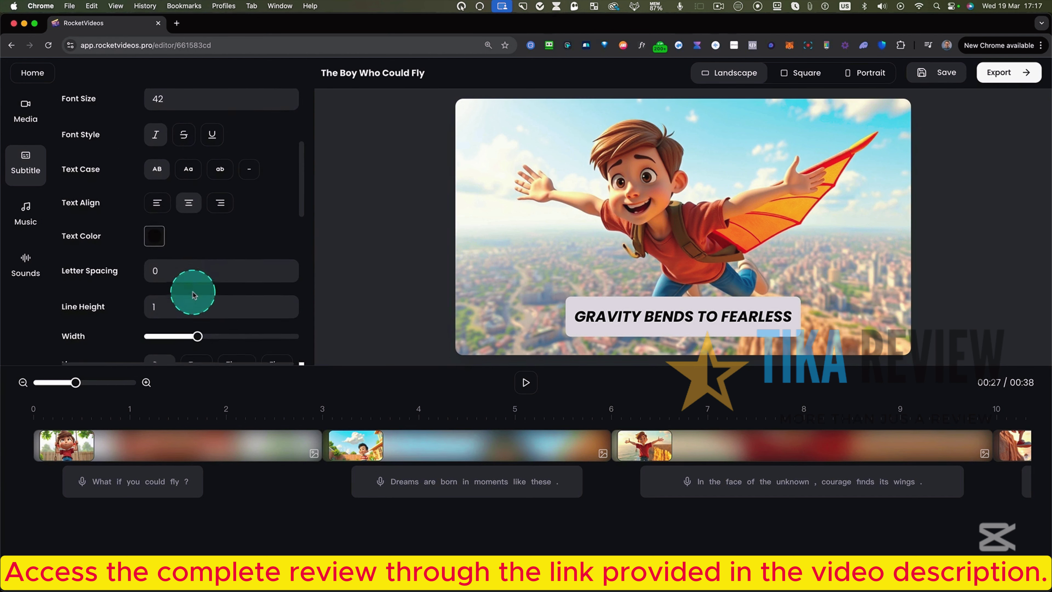
click(154, 235)
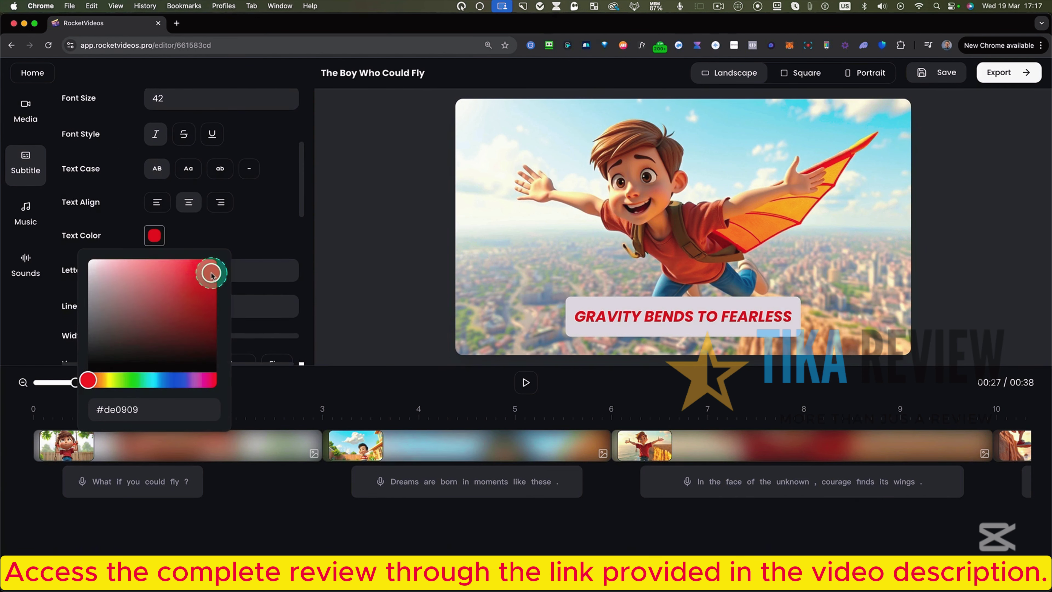
click(247, 238)
- Widen the subtitle area so that "Gravity bends to fearless hearts." fits on a single line
scroll(248, 237, down, 2)
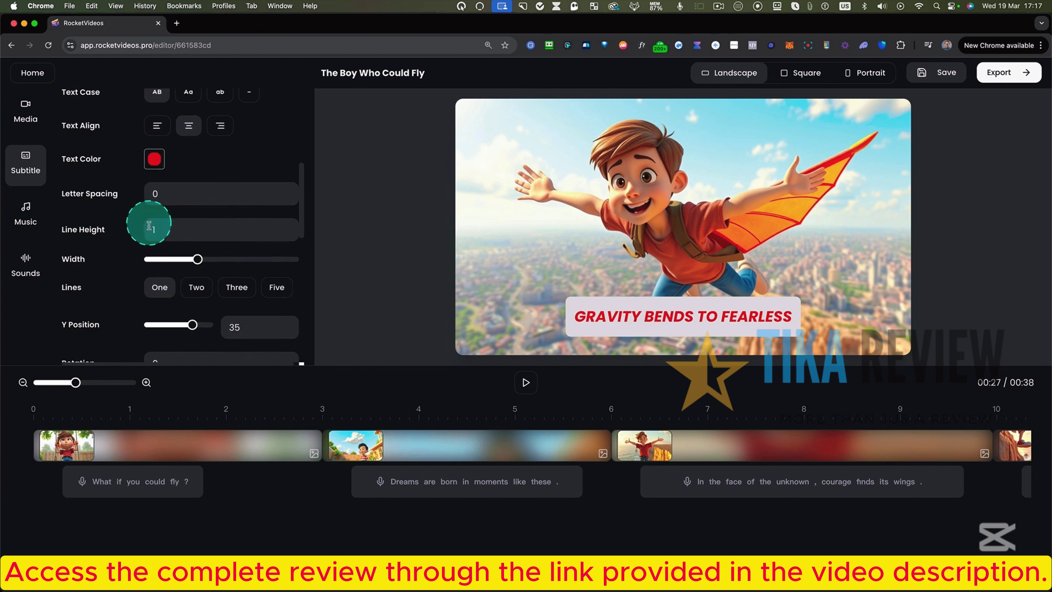
scroll(188, 215, down, 1)
drag(203, 206, 246, 206)
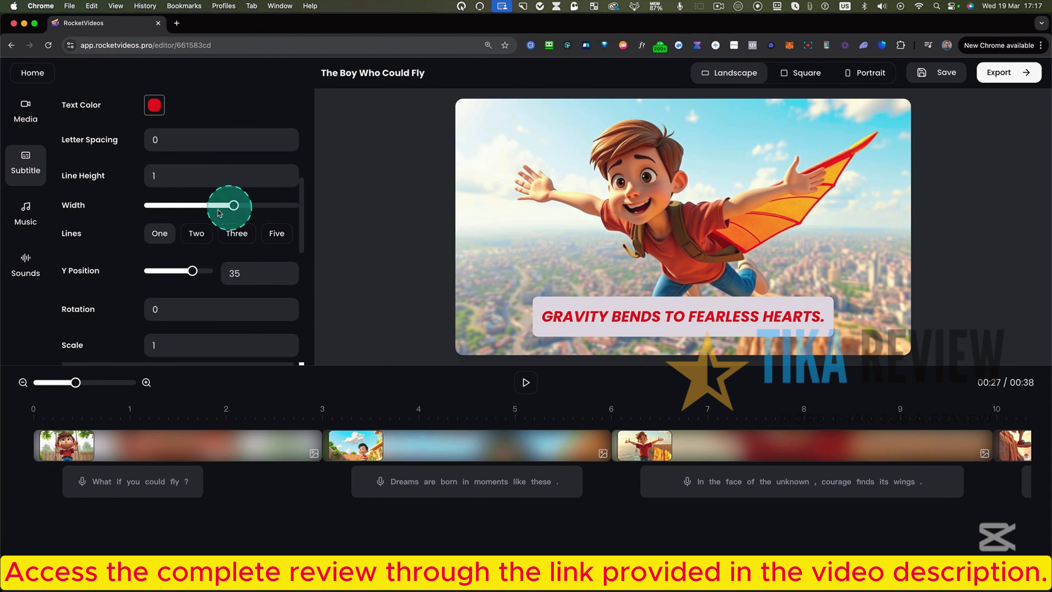
- Try two subtitle lines and set the number of lines to Three
scroll(183, 234, down, 1)
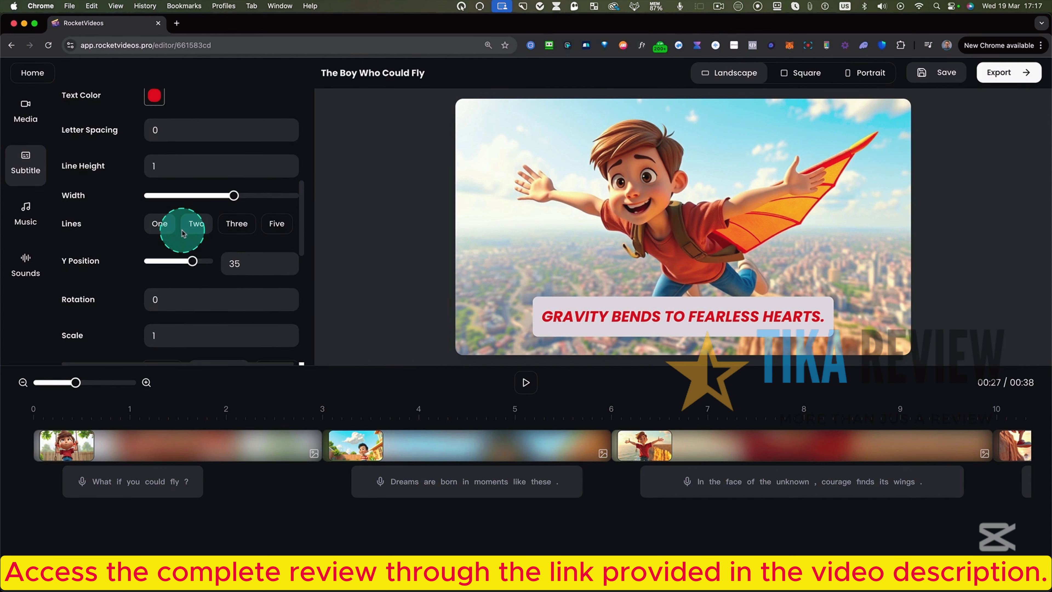
click(191, 234)
scroll(192, 235, down, 2)
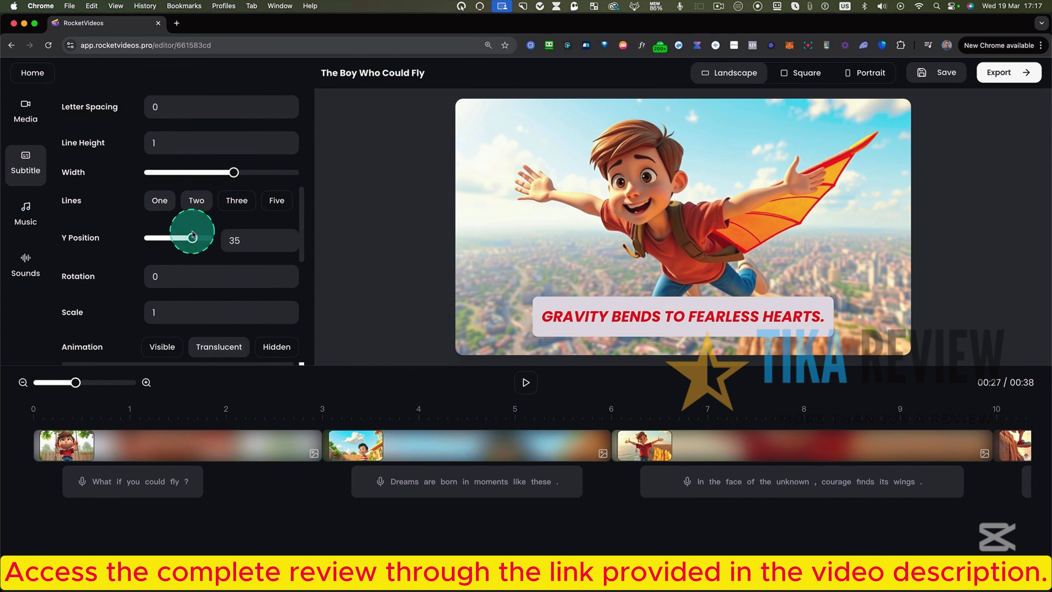
click(234, 203)
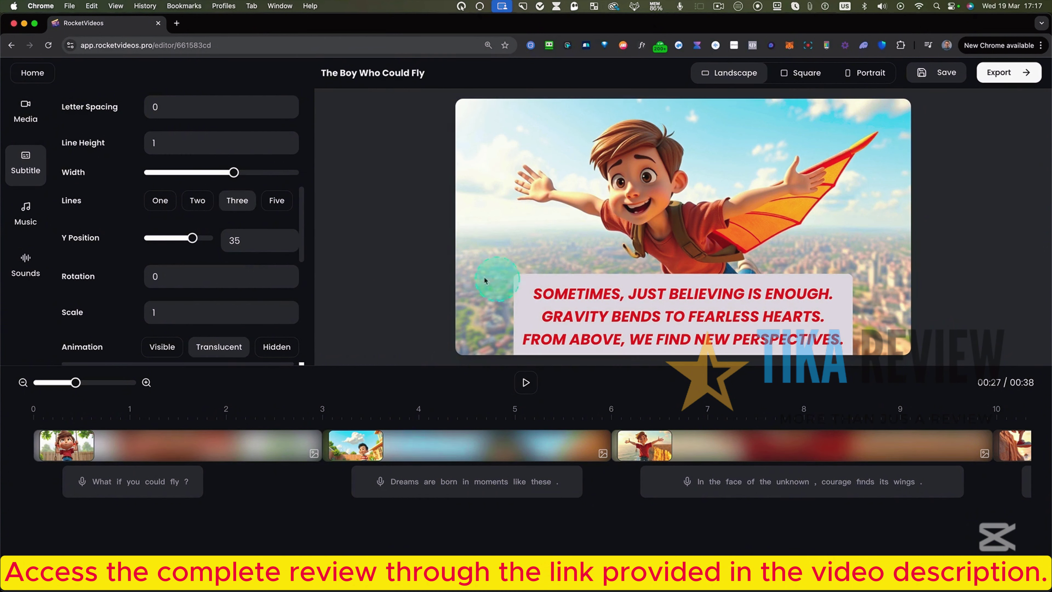
- Set the number of subtitle lines to One
click(189, 201)
click(169, 202)
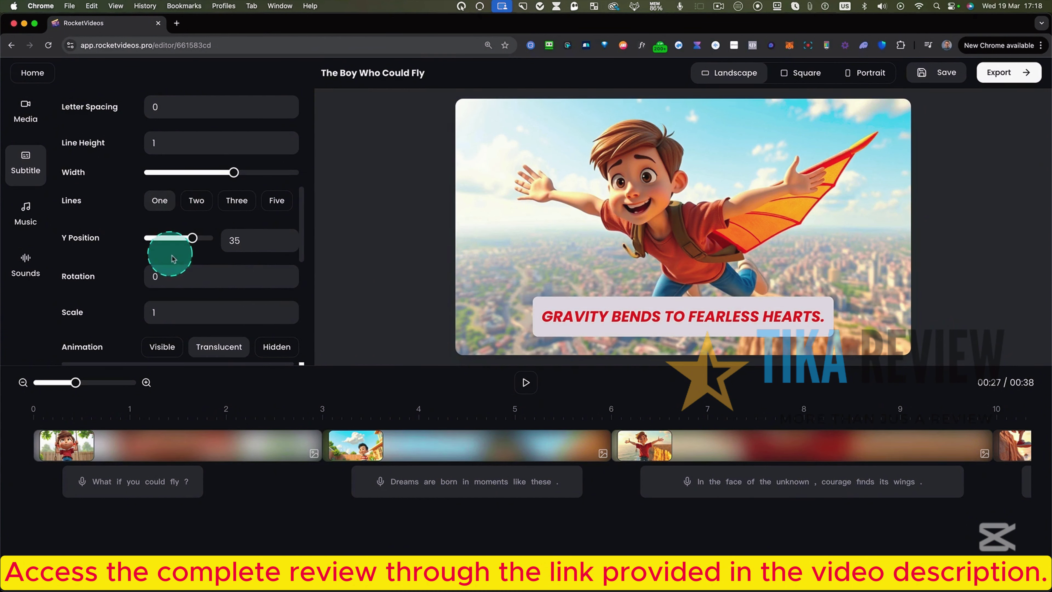
- Set the subtitle animation to Hidden and the page animation to Fade
scroll(211, 264, down, 4)
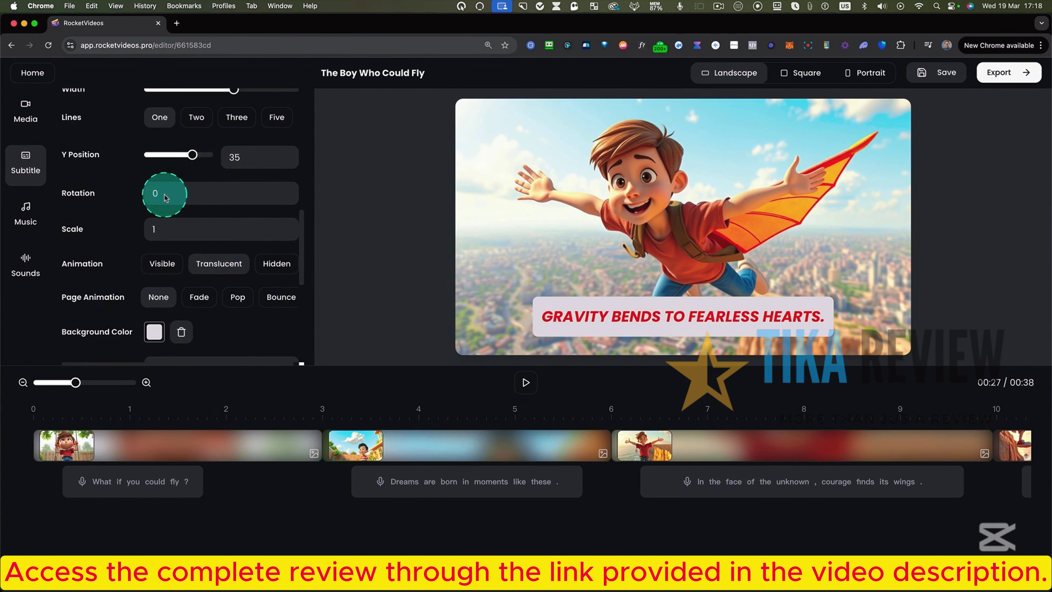
scroll(182, 237, down, 2)
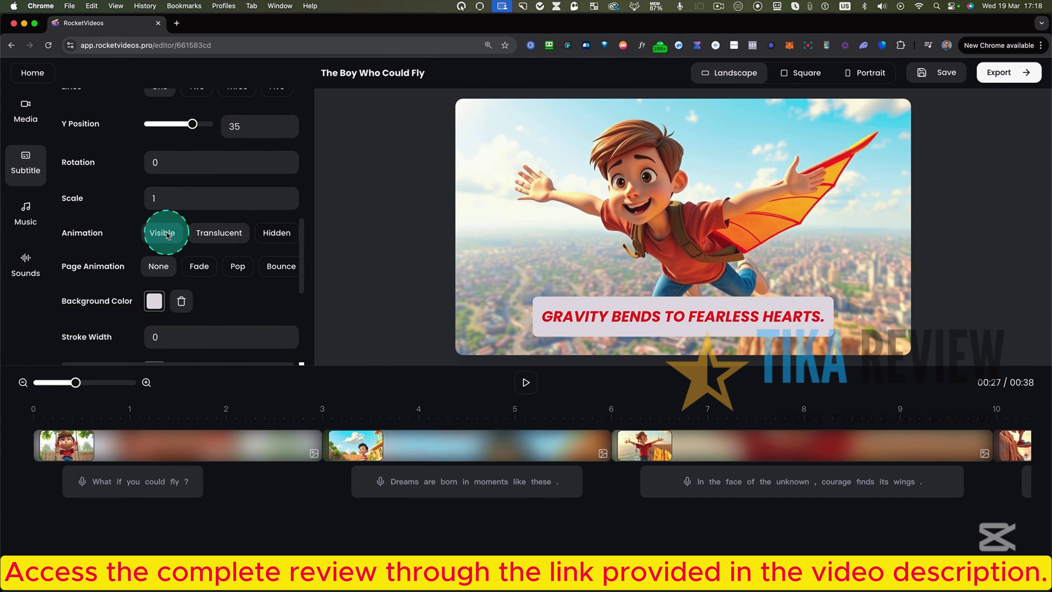
click(262, 234)
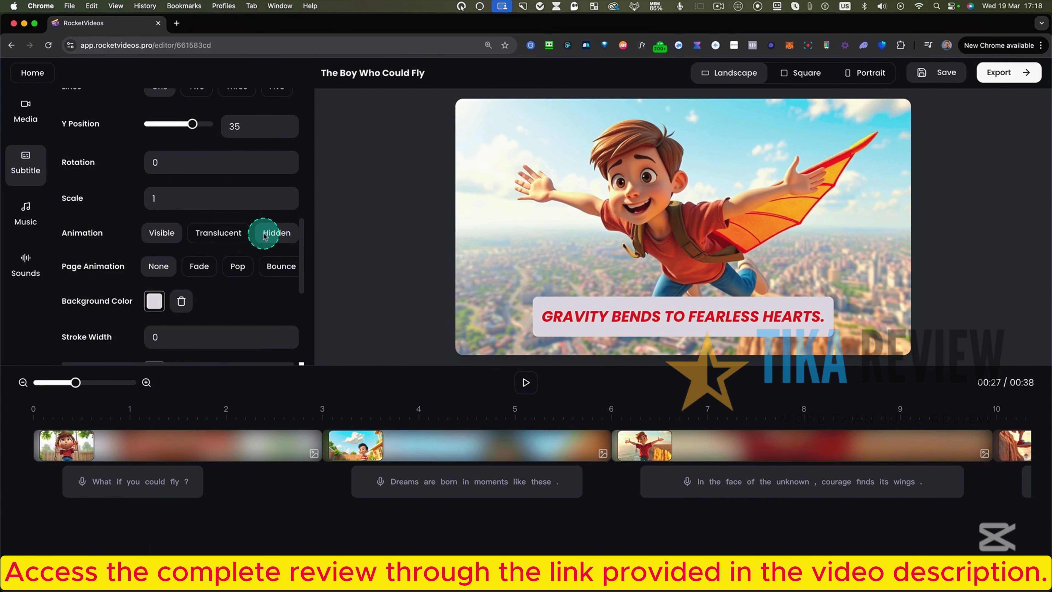
scroll(202, 270, down, 3)
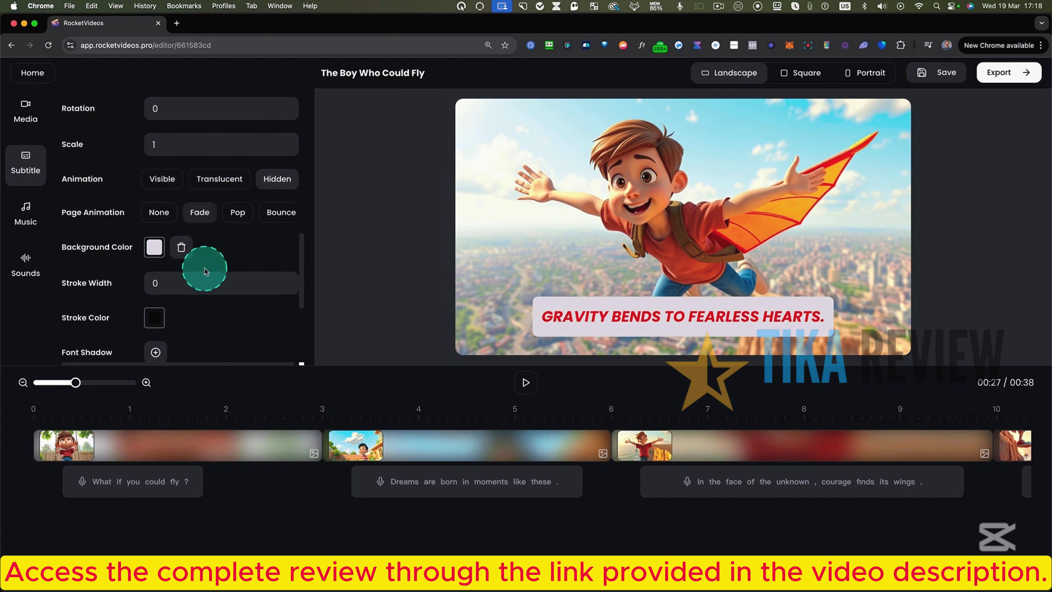
- Add a font shadow to the subtitles in color #070707 with X 1, Y 1 and Blur 3
scroll(280, 248, down, 3)
scroll(280, 248, down, 1)
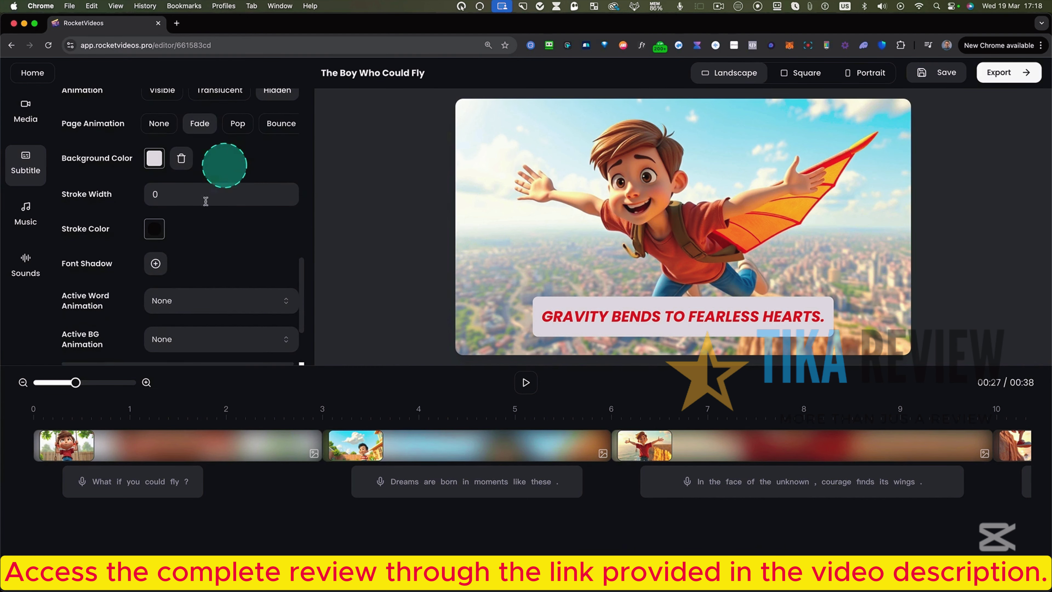
scroll(242, 227, down, 2)
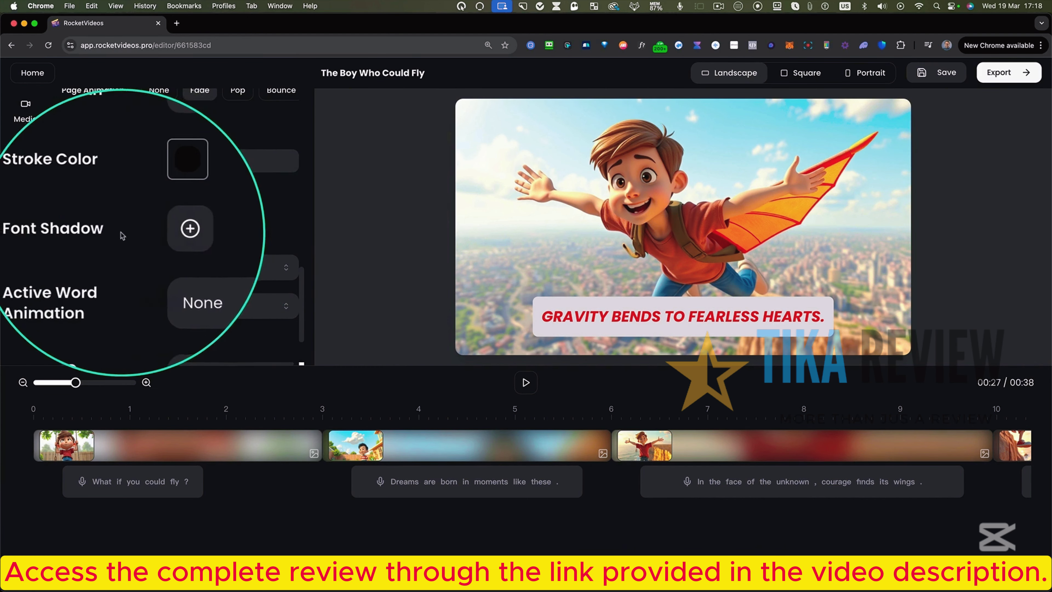
click(156, 230)
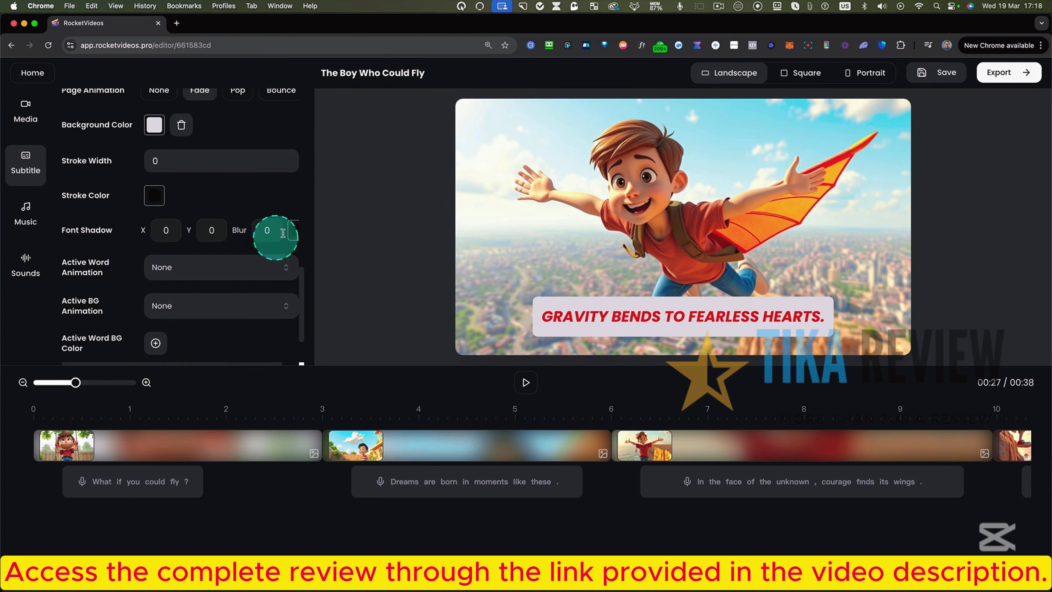
click(291, 229)
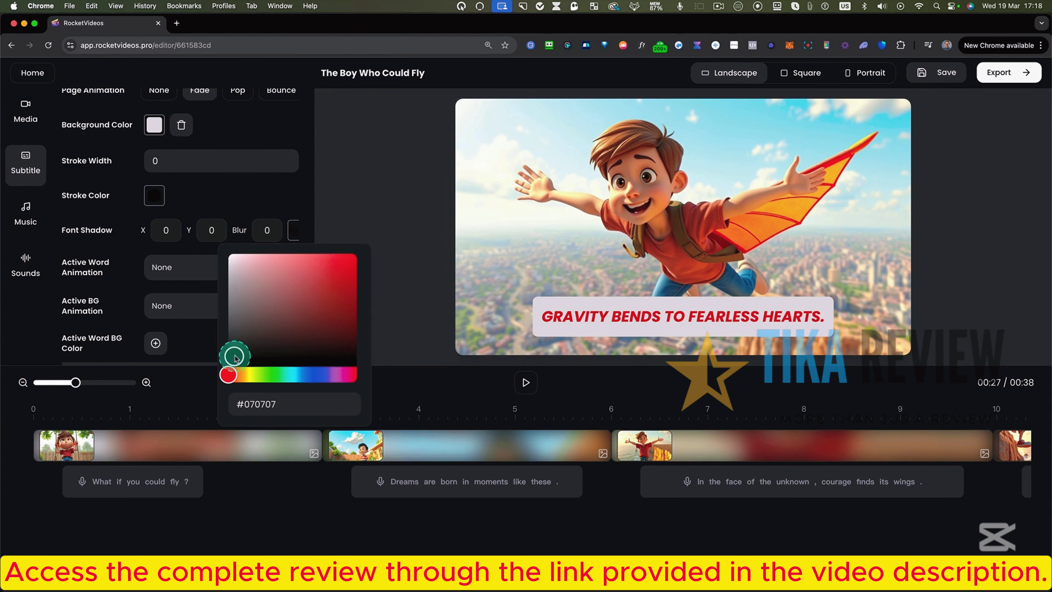
click(259, 207)
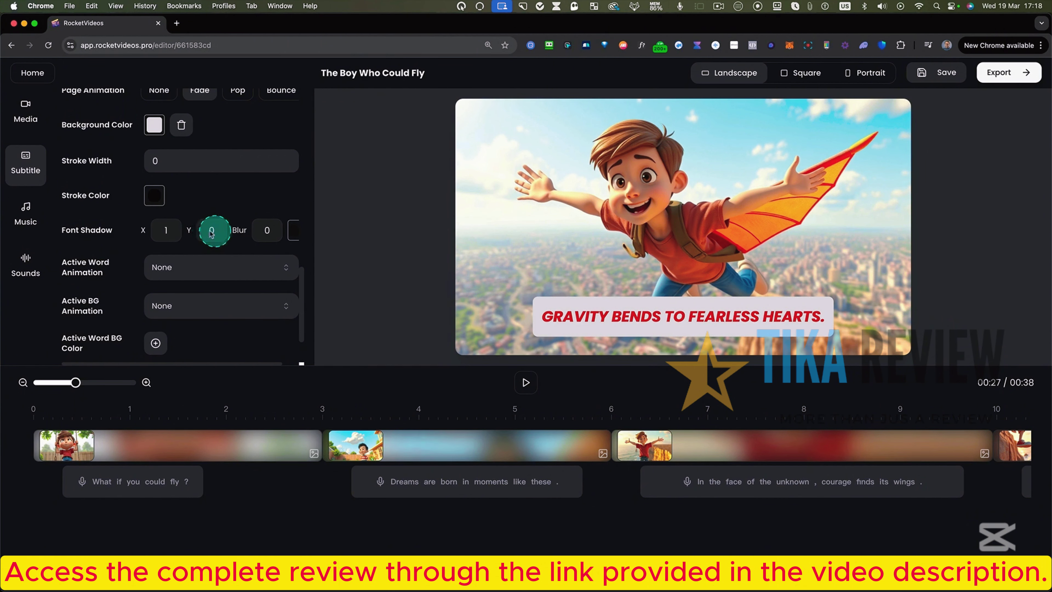
text(1)
click(271, 239)
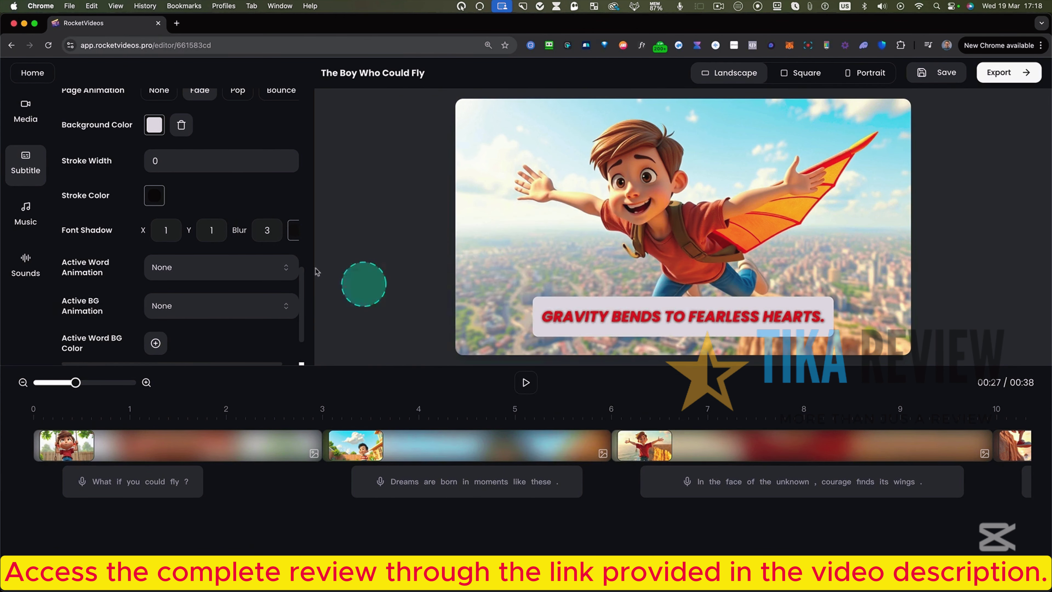
- Set the subtitles' active word animation to Pop and preview it by playing the video from the start
click(173, 269)
click(164, 307)
click(339, 326)
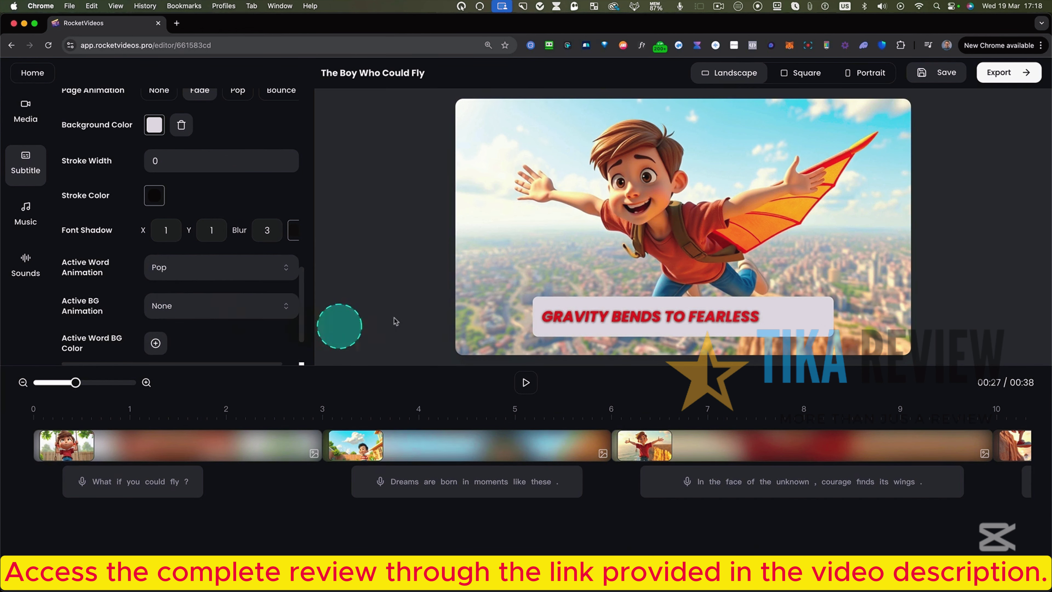
click(40, 415)
key(space)
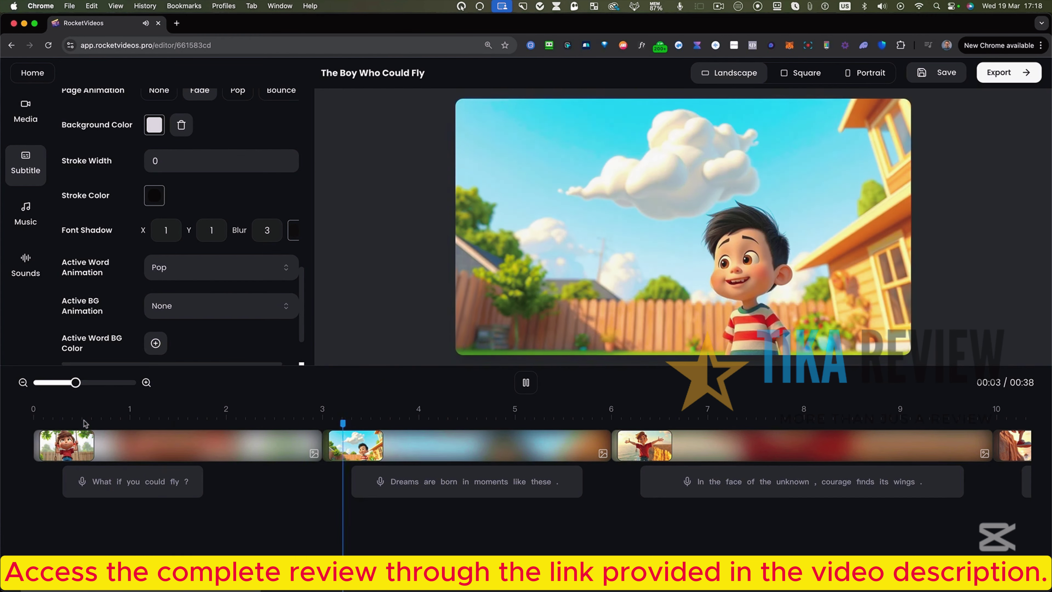
key(space)
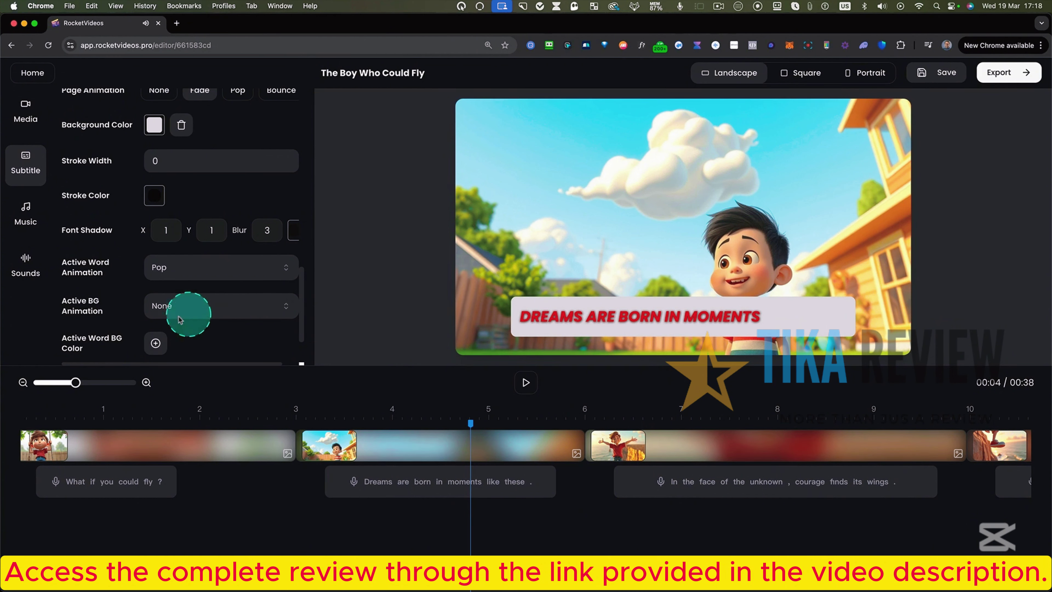
- Set the active background animation to Slide and play a short stretch of the video to preview it
click(164, 314)
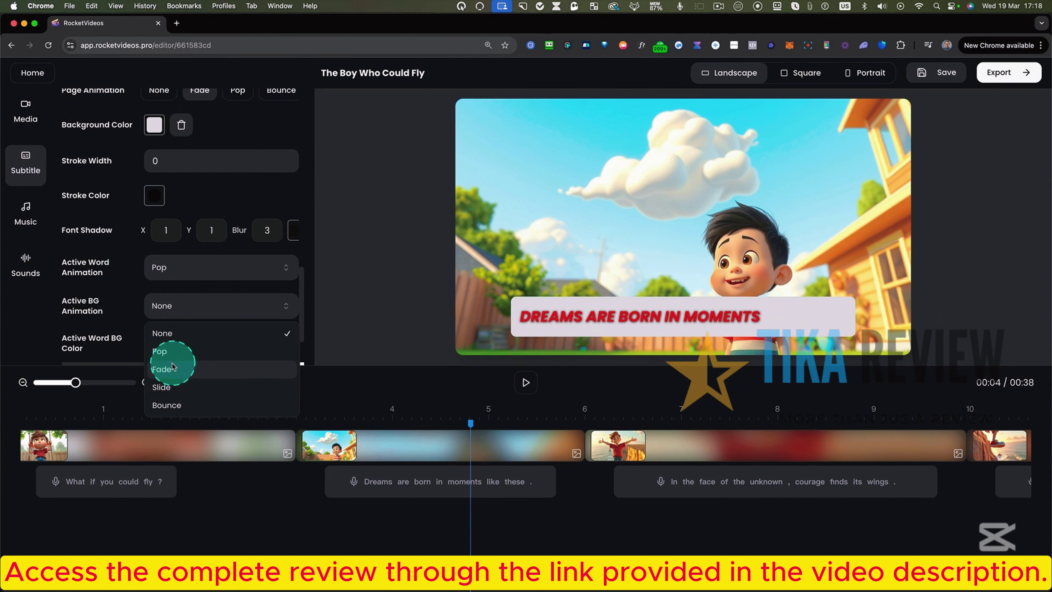
click(170, 387)
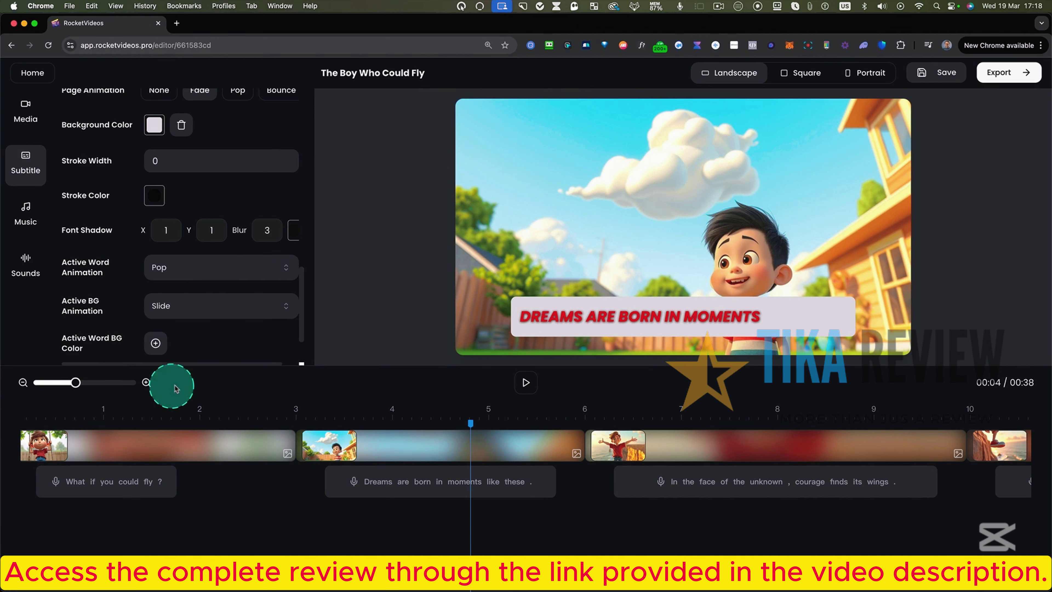
click(525, 382)
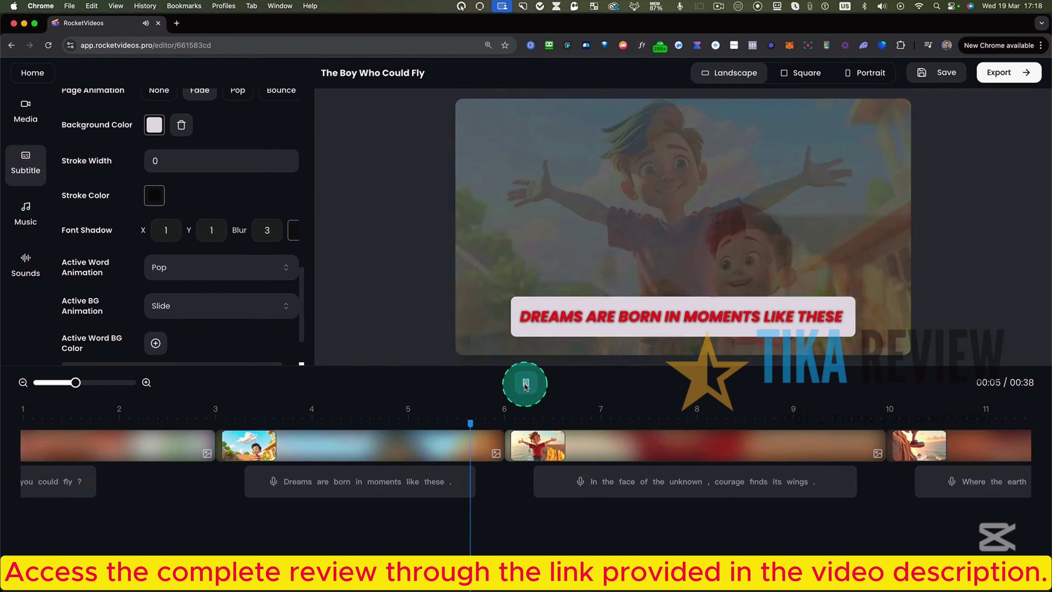
click(525, 382)
- Add a blue active word background color to the subtitles and preview the highlight in playback
scroll(172, 263, down, 3)
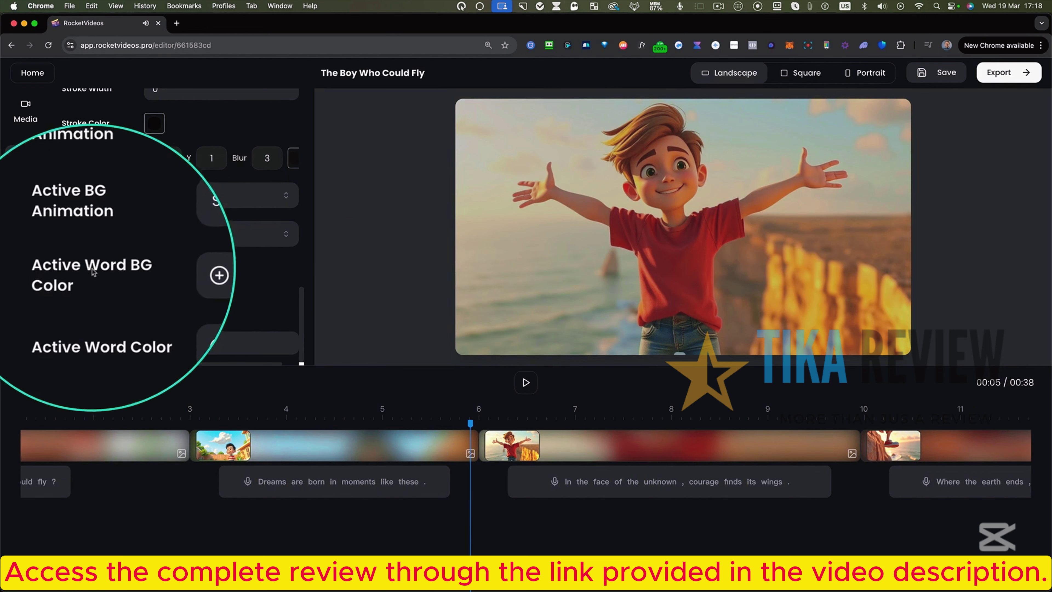
click(154, 272)
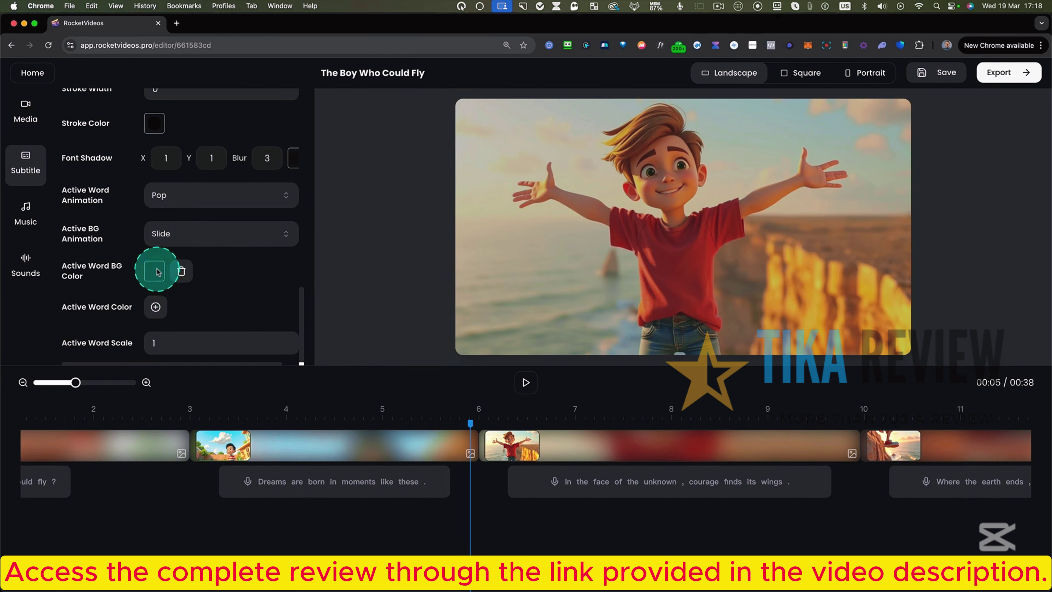
click(157, 272)
click(161, 414)
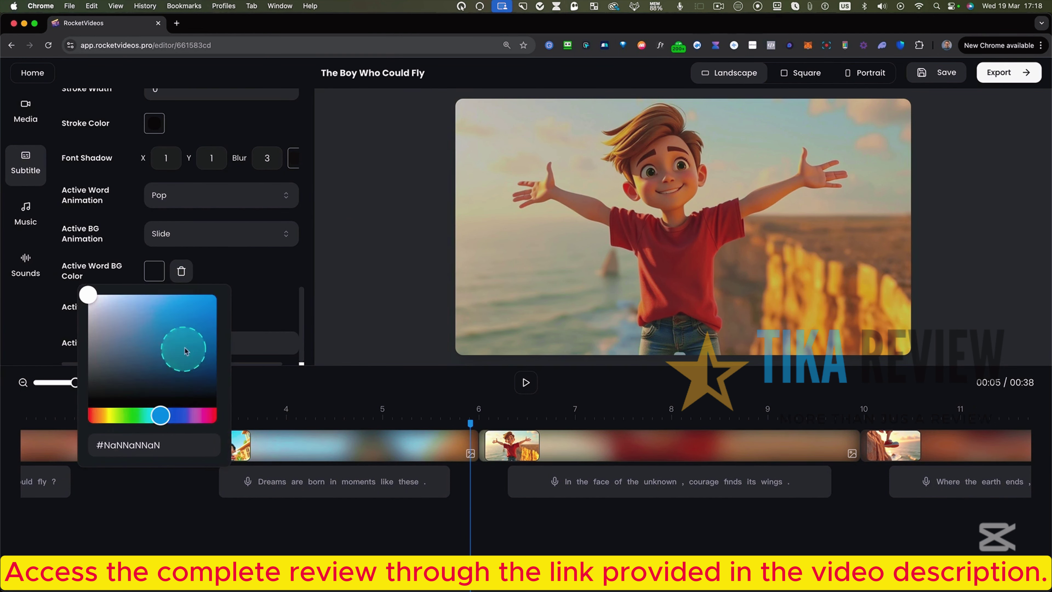
click(211, 293)
click(223, 271)
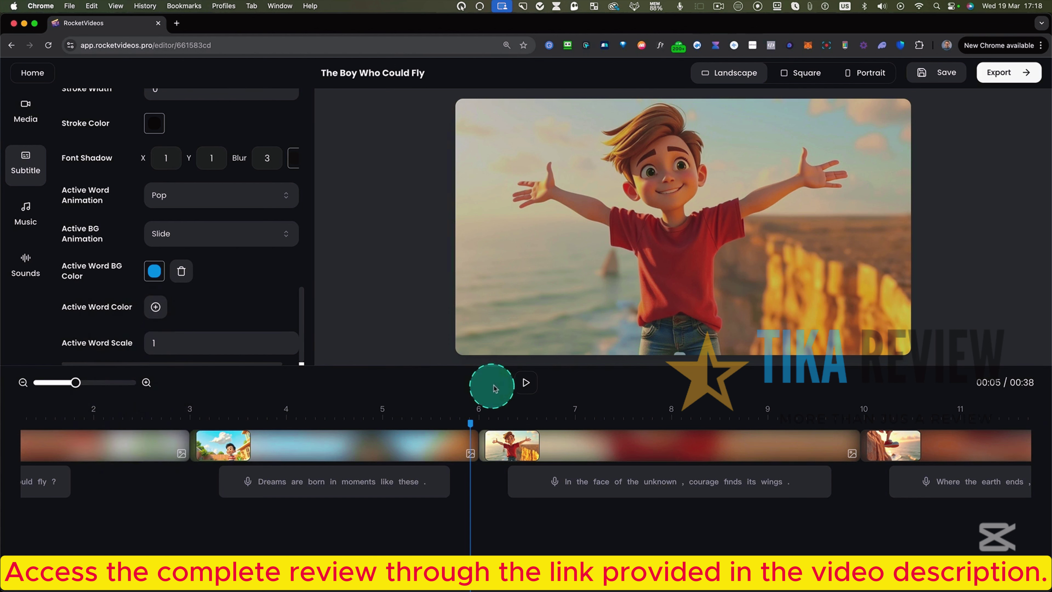
click(524, 382)
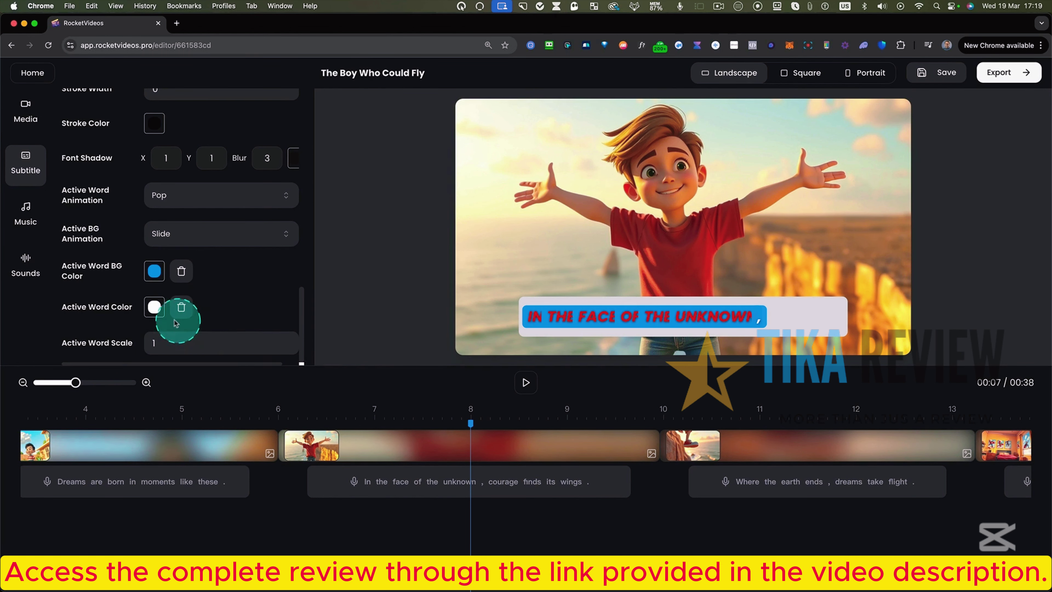
- Change the subtitles' active word color to green and preview it in playback
click(155, 309)
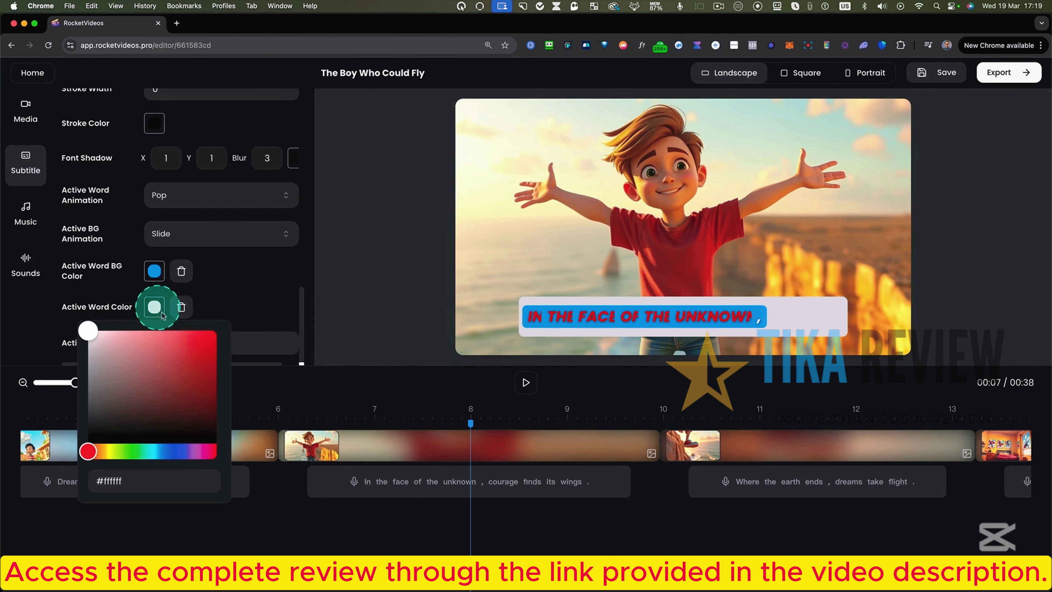
click(133, 453)
click(403, 305)
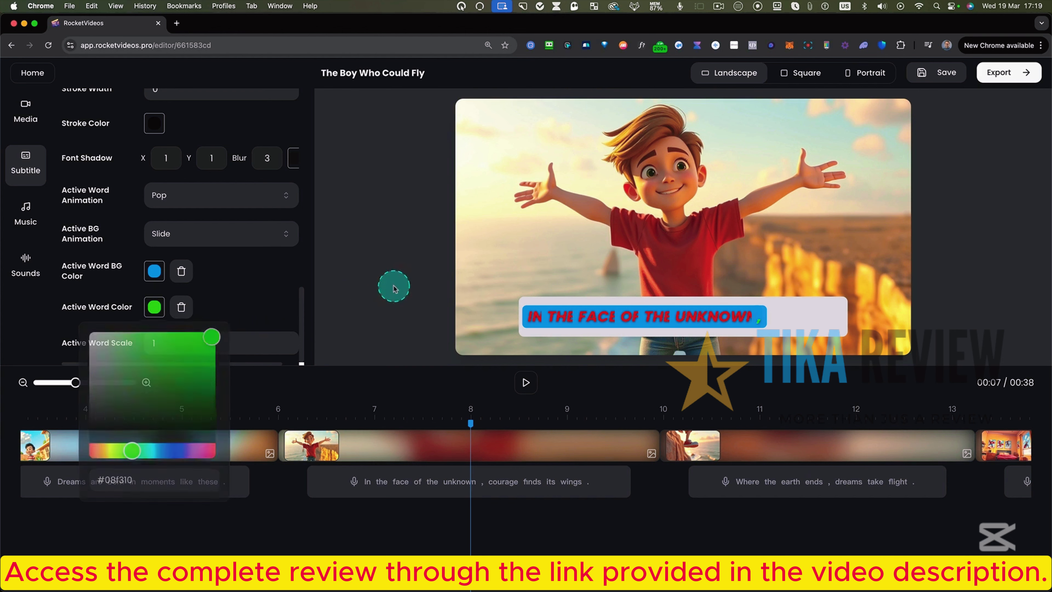
click(525, 382)
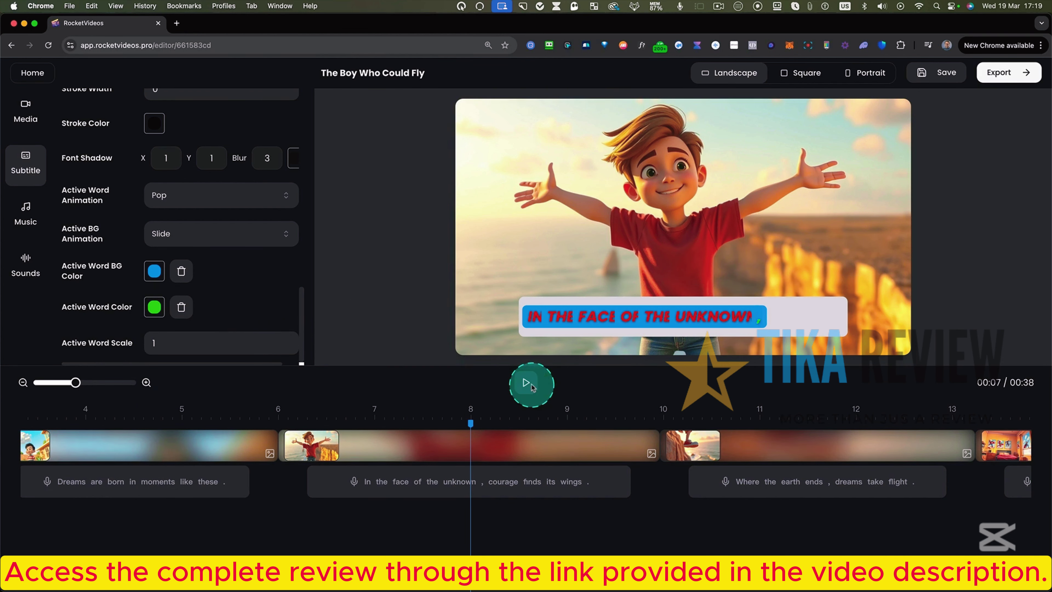
click(526, 382)
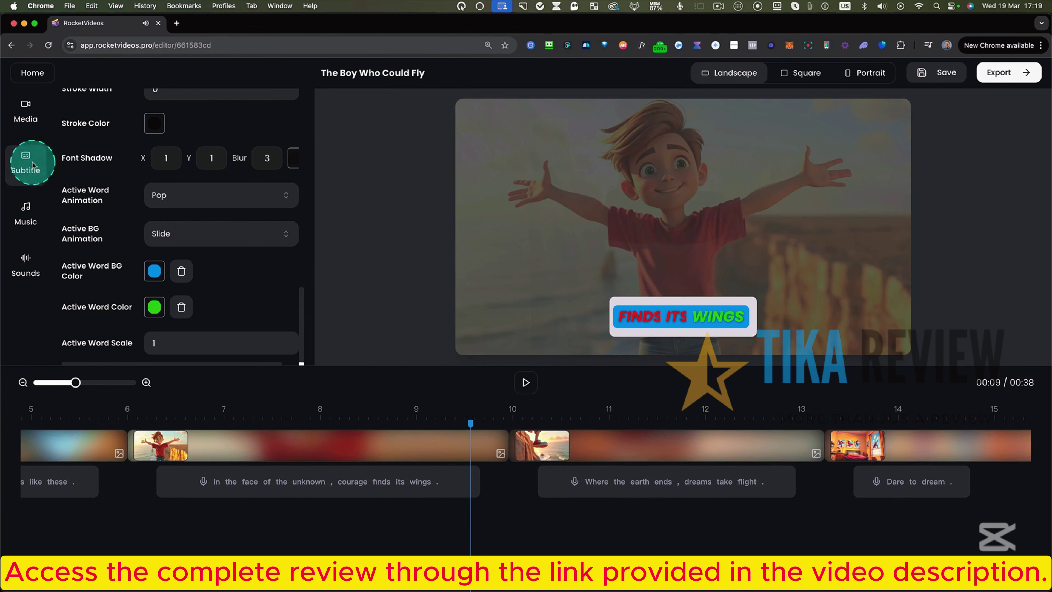
- Add the library track "Turn It Up" as background music and set the music volume to 70
click(24, 209)
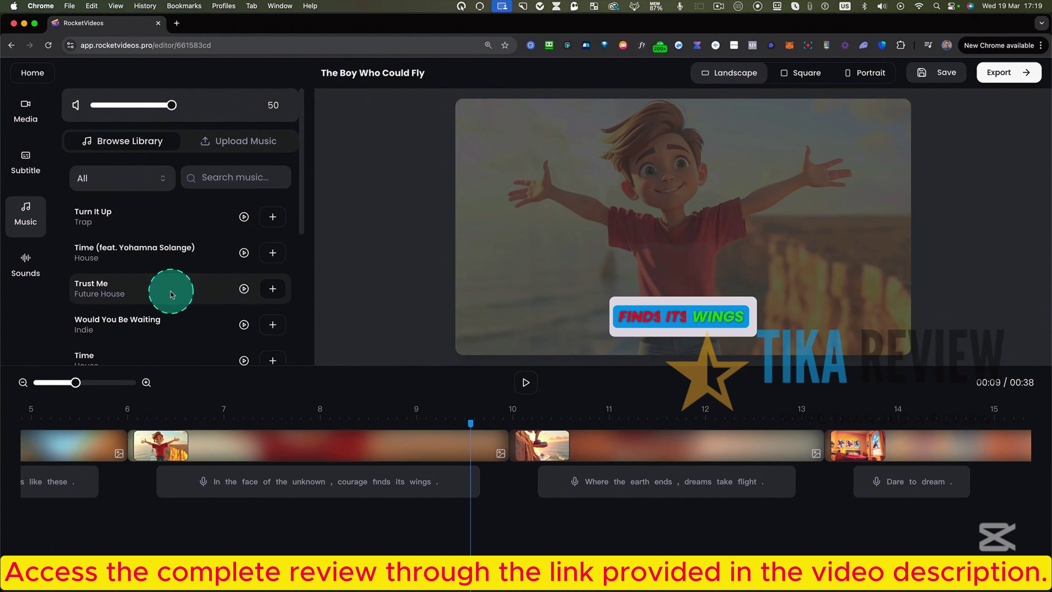
scroll(170, 292, down, 5)
scroll(240, 291, up, 4)
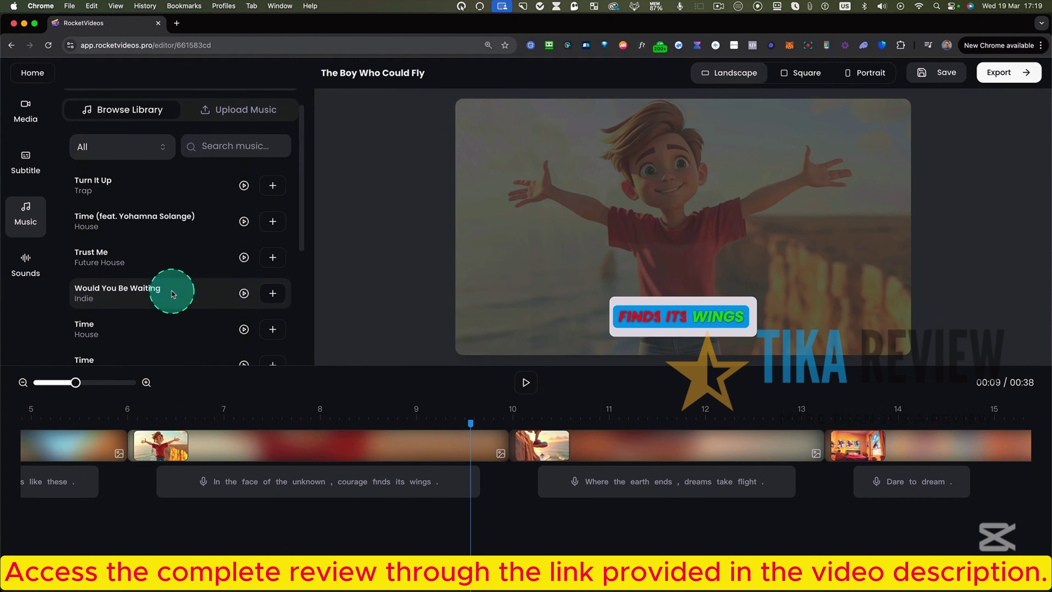
click(272, 187)
scroll(184, 518, left, 5)
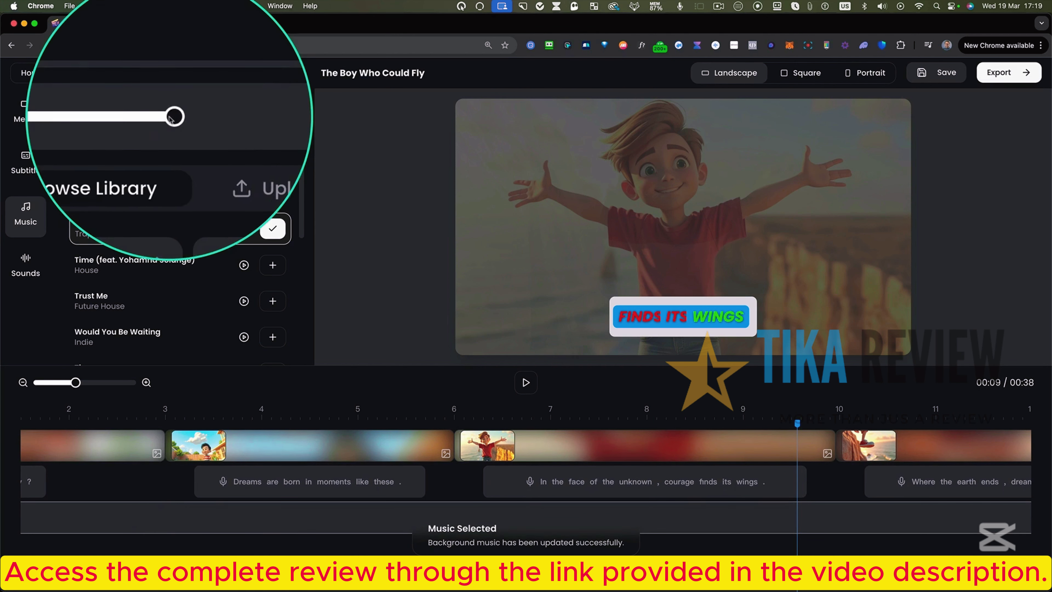
drag(171, 117, 202, 116)
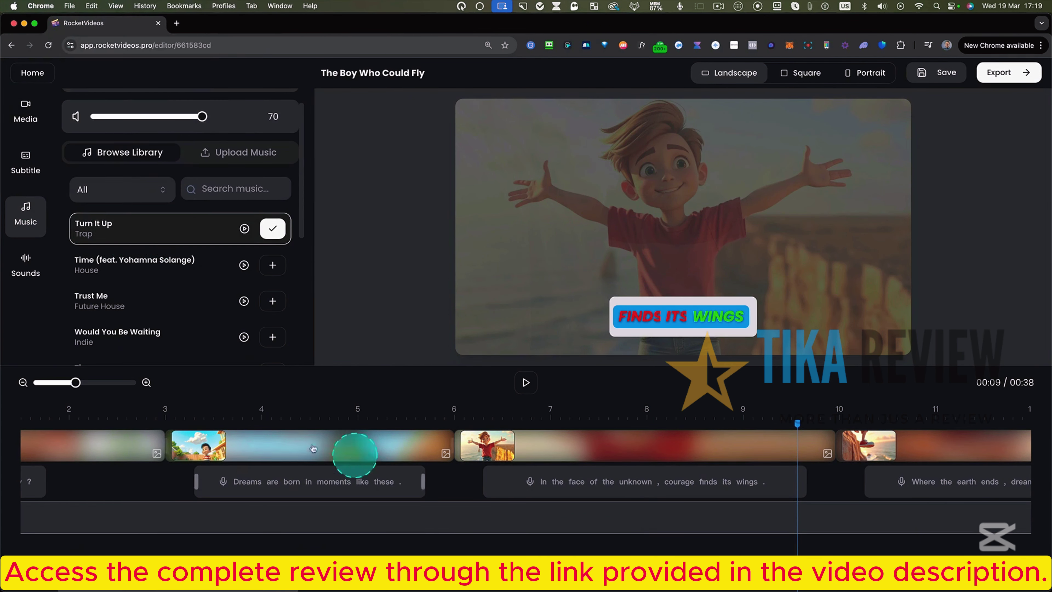
- Open the sound effects library and place the playhead at the start of the "From above, we find new perspectives" scene, at about 28 seconds
click(27, 265)
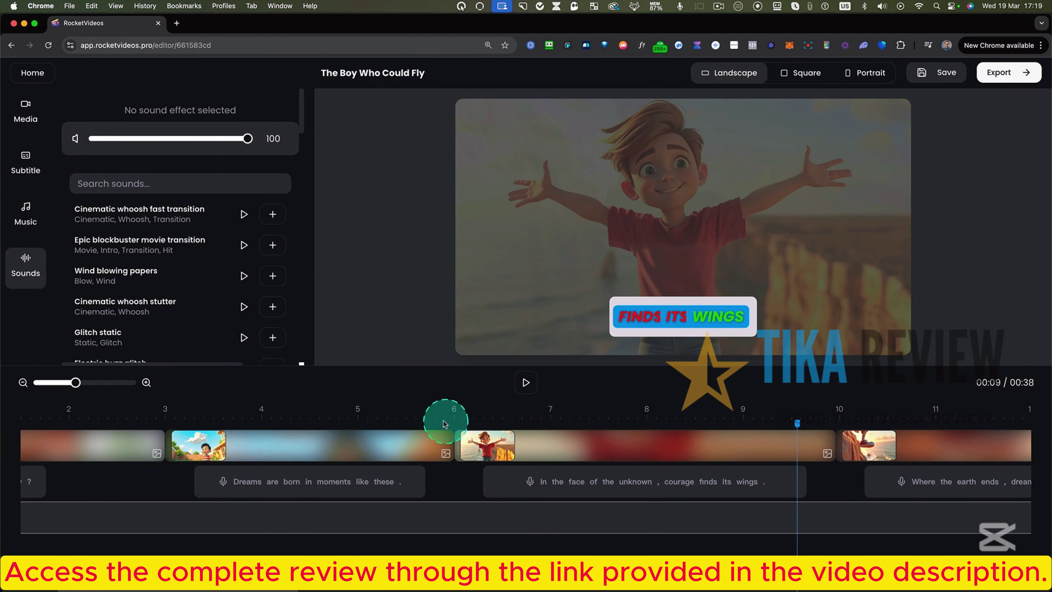
scroll(665, 464, right, 10)
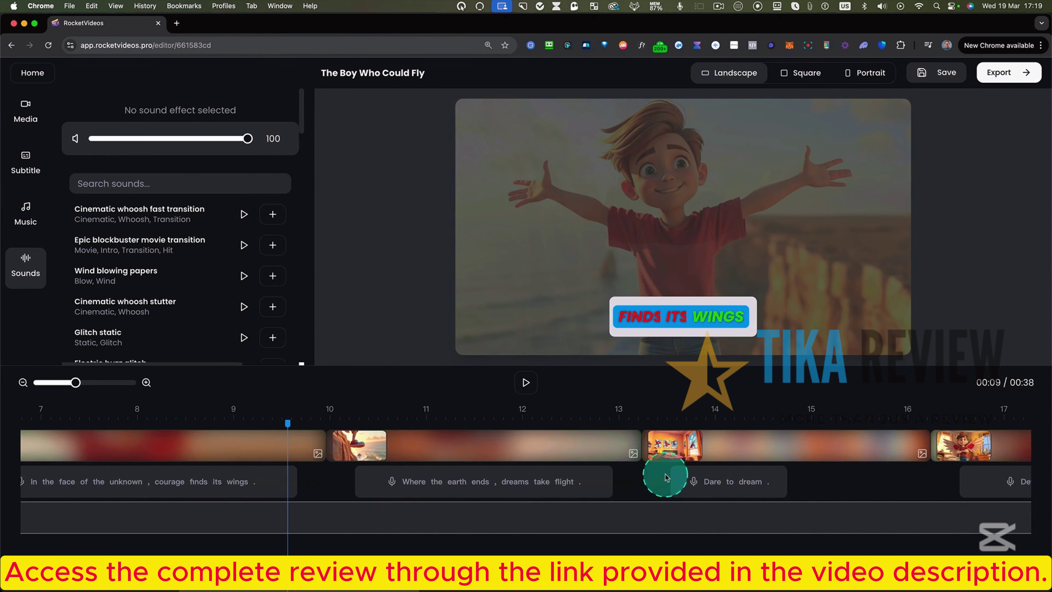
scroll(665, 478, right, 20)
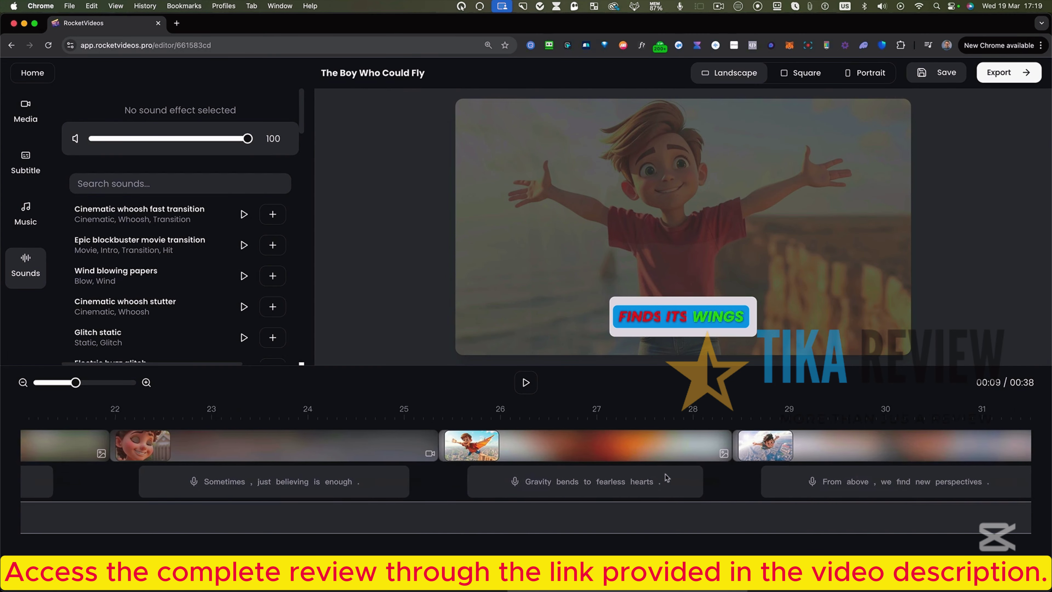
scroll(665, 477, right, 3)
click(643, 422)
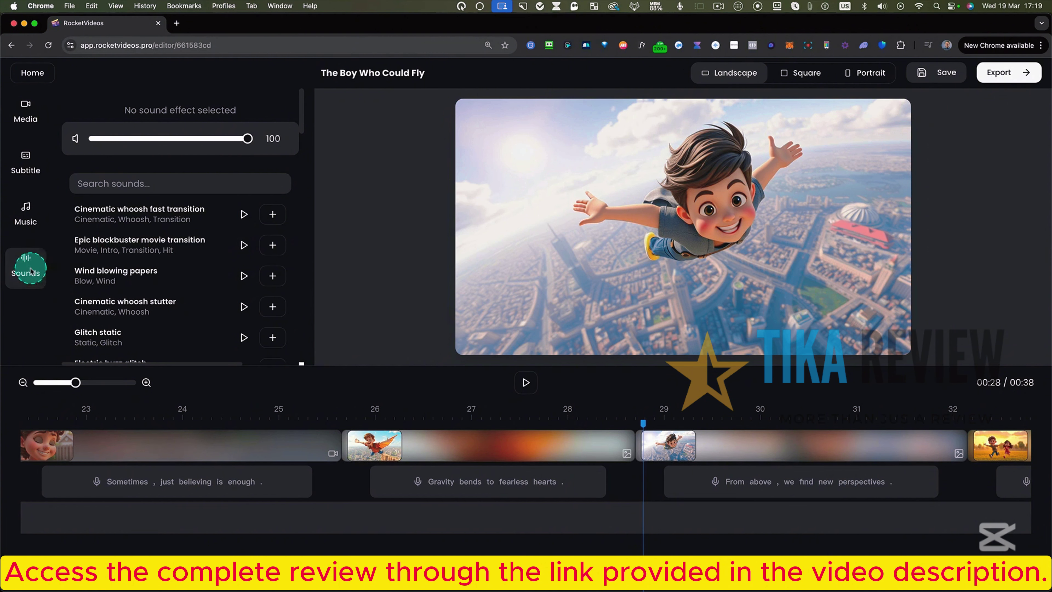
- Search the sound effects for "swoosh", audition several of the results, and add "Short fire whoosh" at the playhead
click(124, 186)
text(sw)
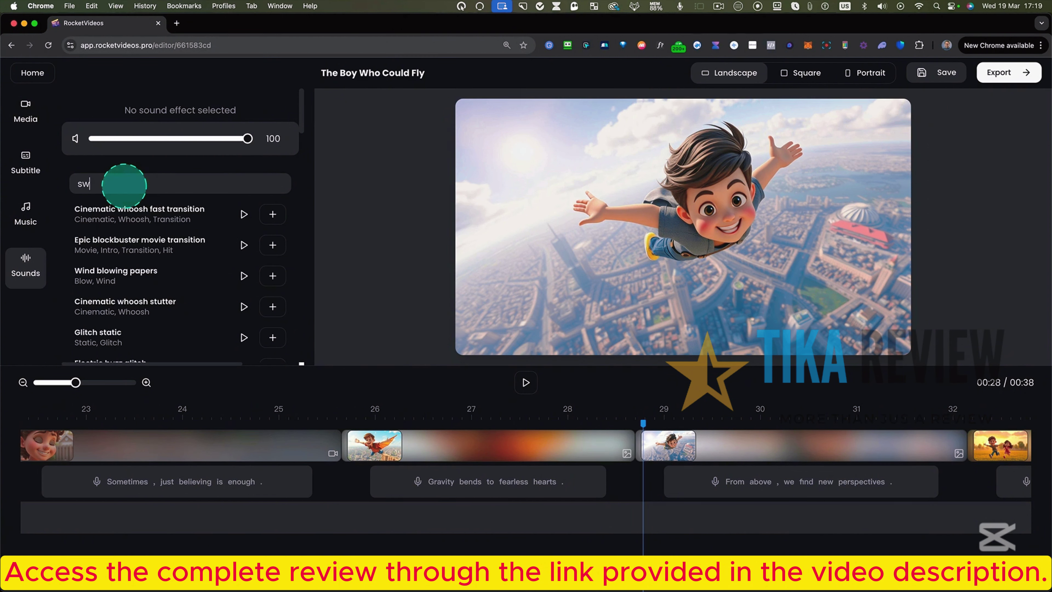
text(oosh)
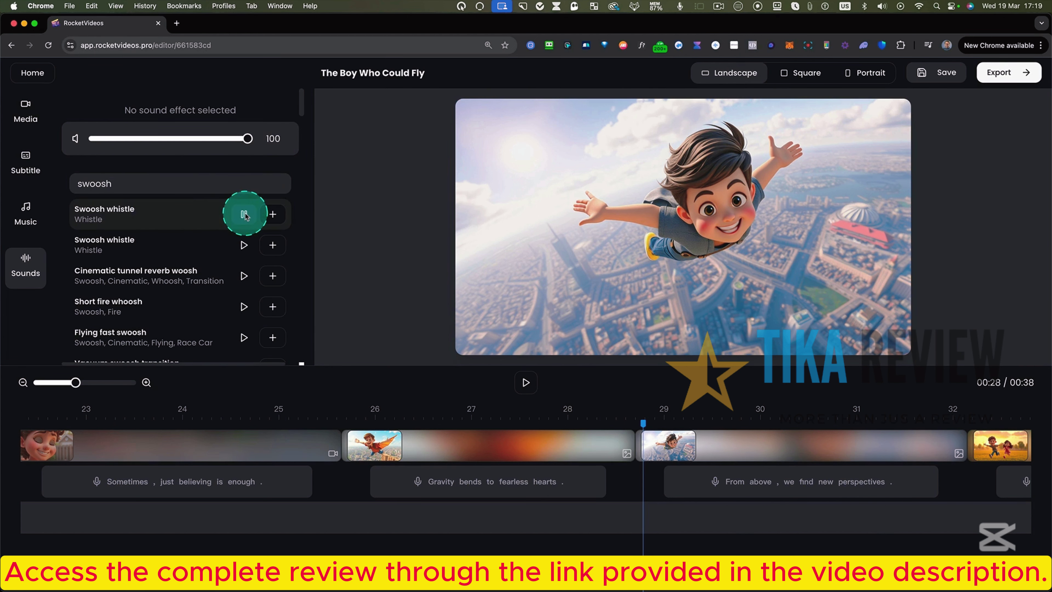
click(244, 245)
click(243, 275)
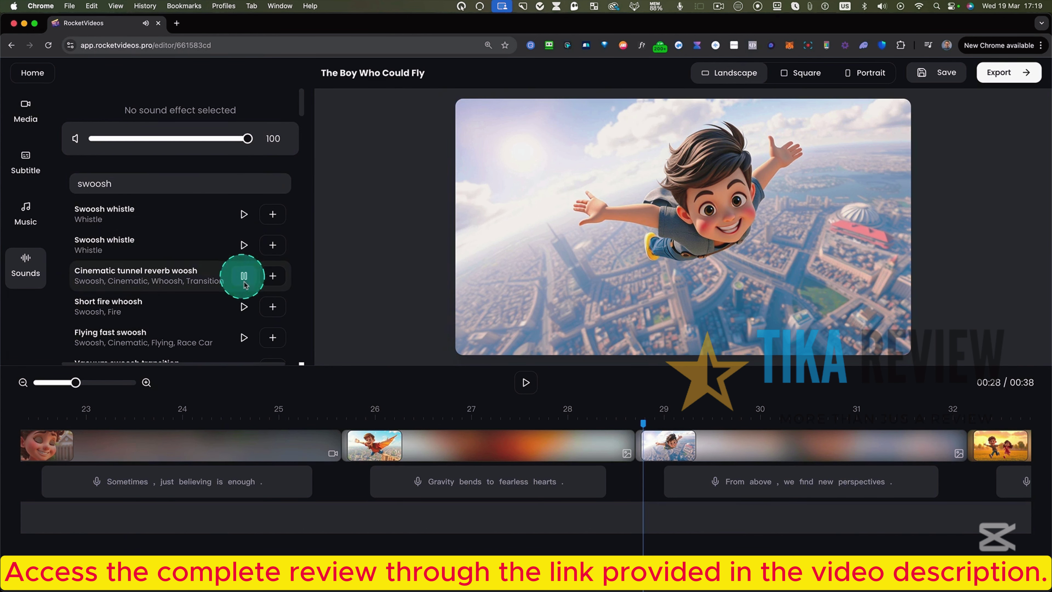
click(244, 307)
click(244, 307)
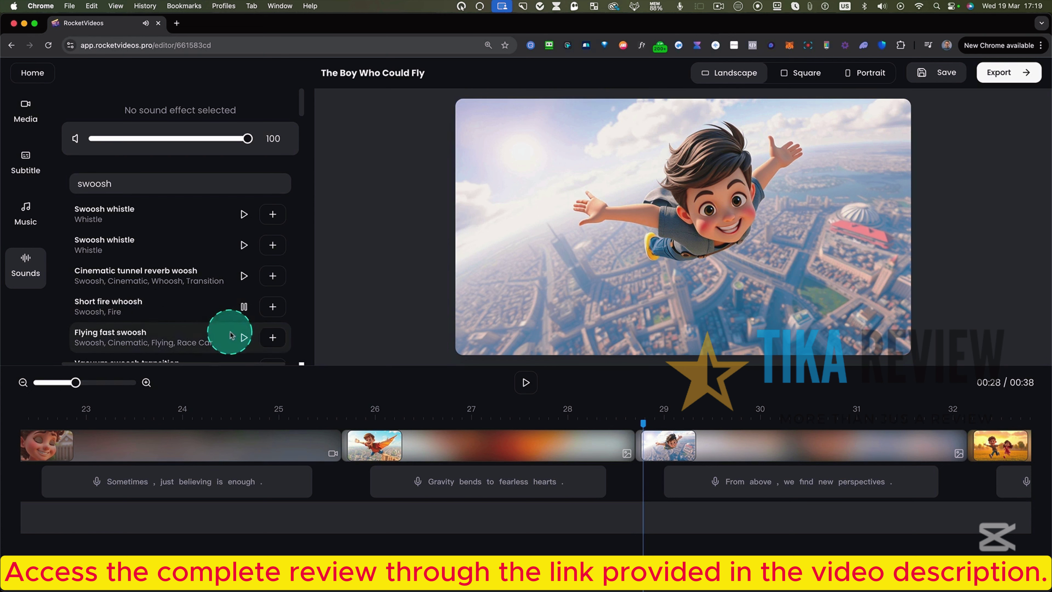
click(273, 307)
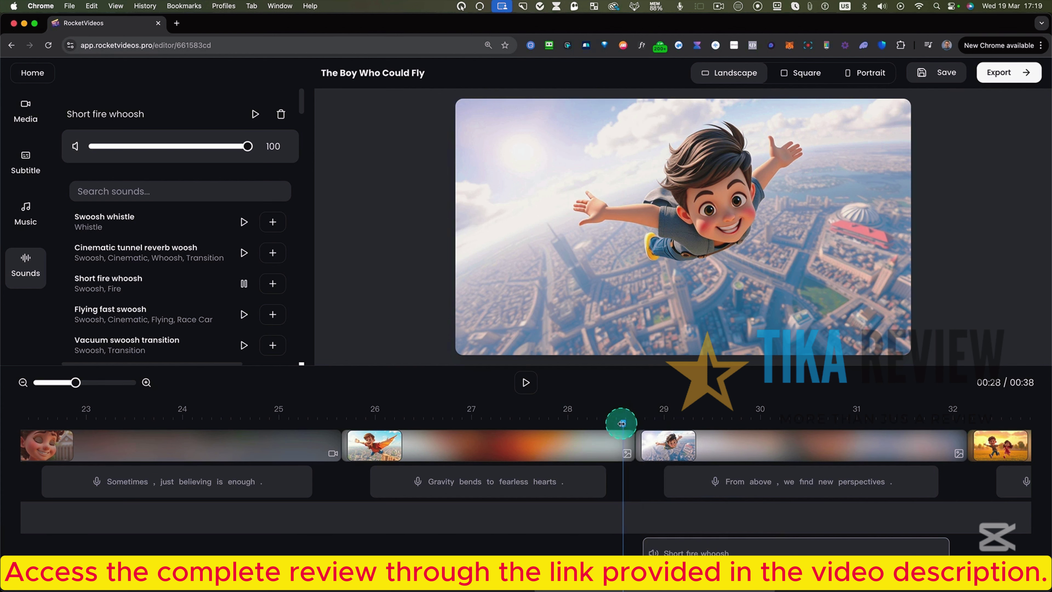
- Balance the scene's audio against playback by setting the background music volume to 10 and the "Short fire whoosh" volume to 57
click(526, 383)
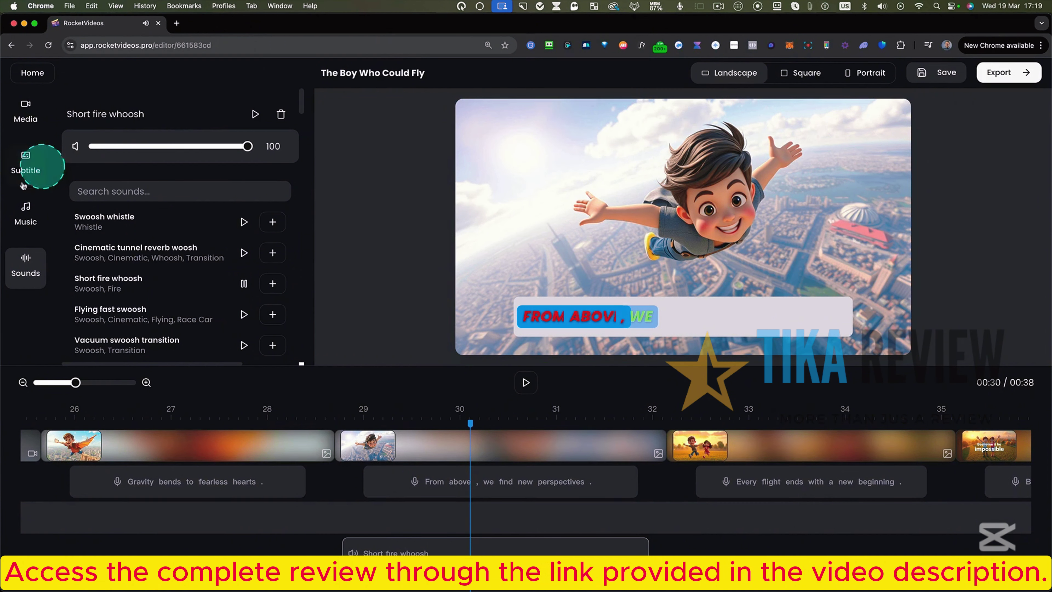
click(25, 209)
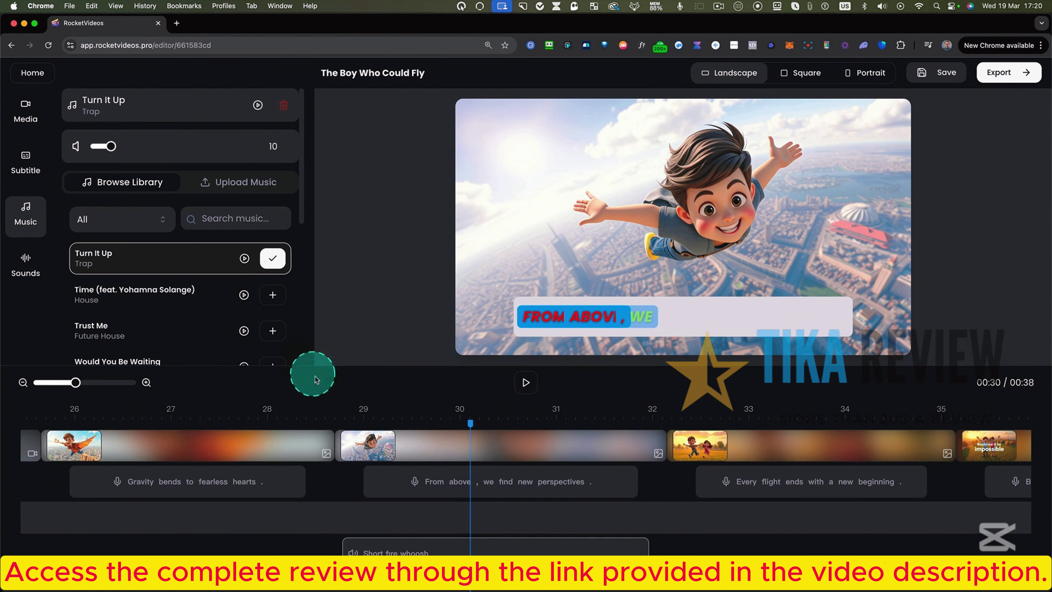
click(339, 412)
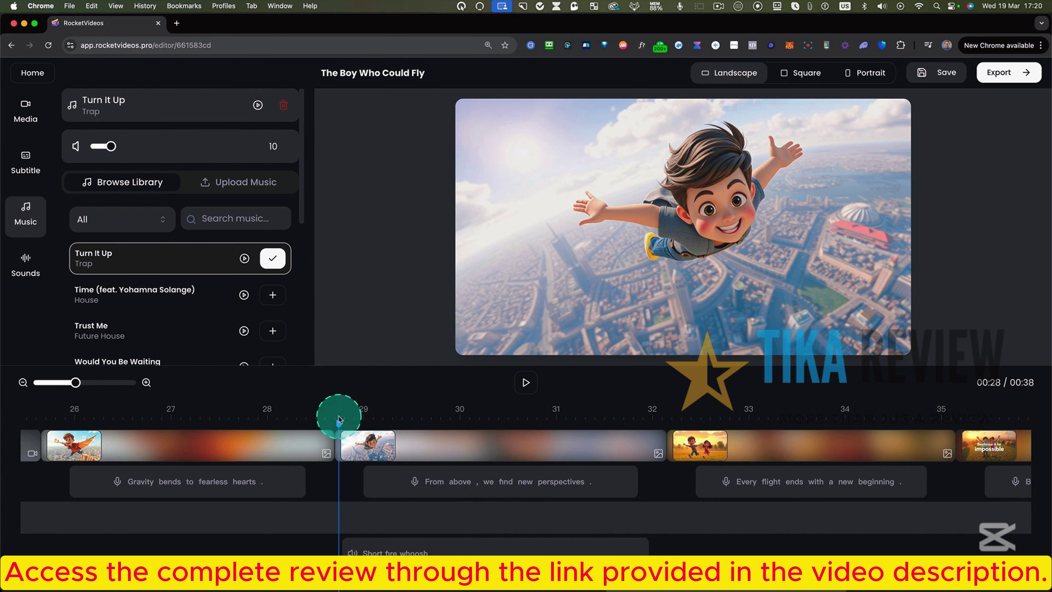
click(528, 386)
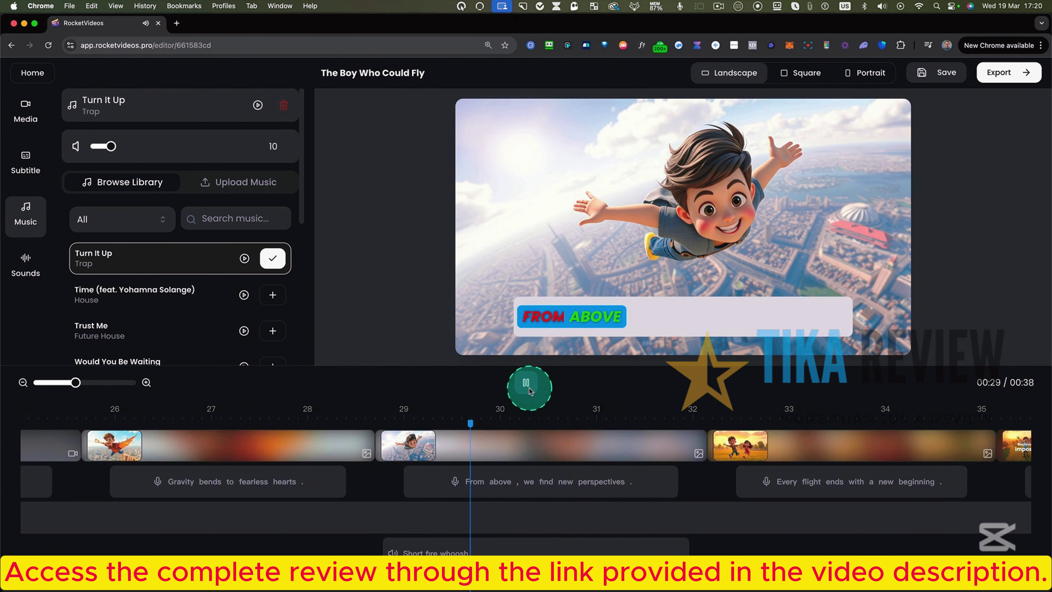
click(529, 386)
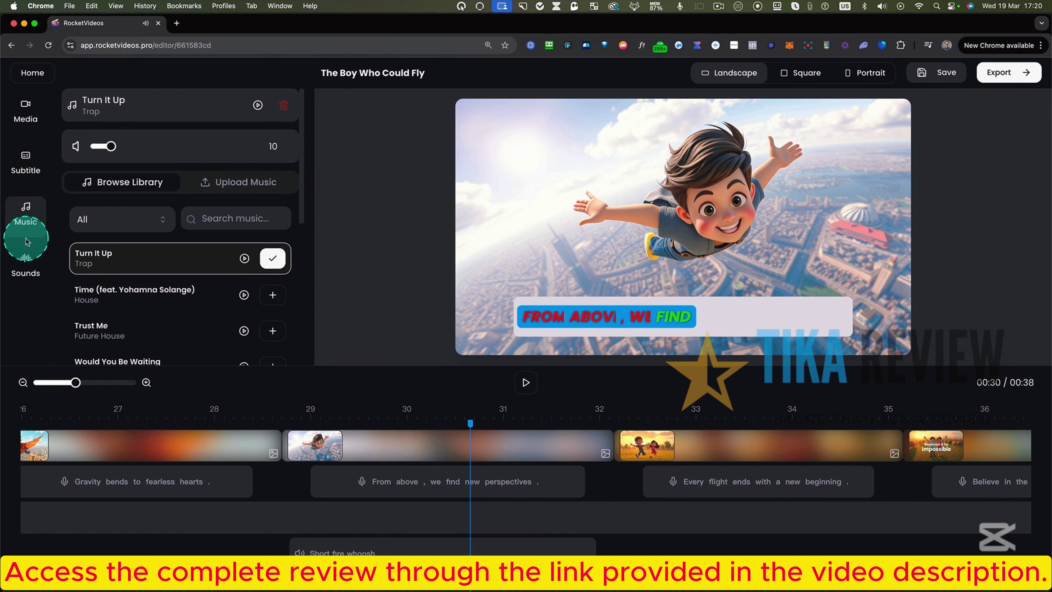
click(27, 260)
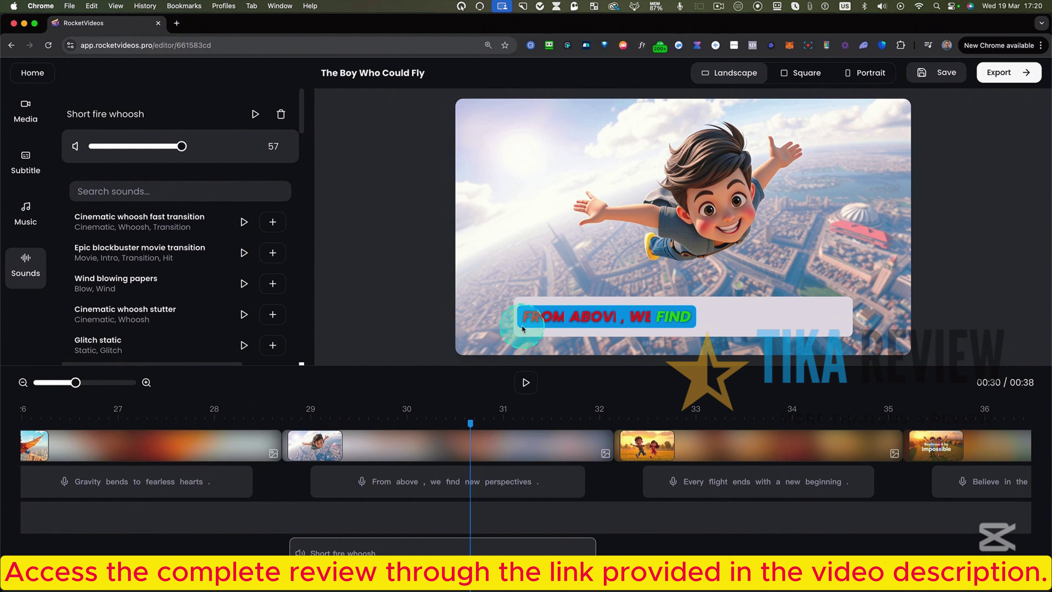
- Replace the image of the "From above" scene with the existing picture of the boy flying with orange wings
click(426, 443)
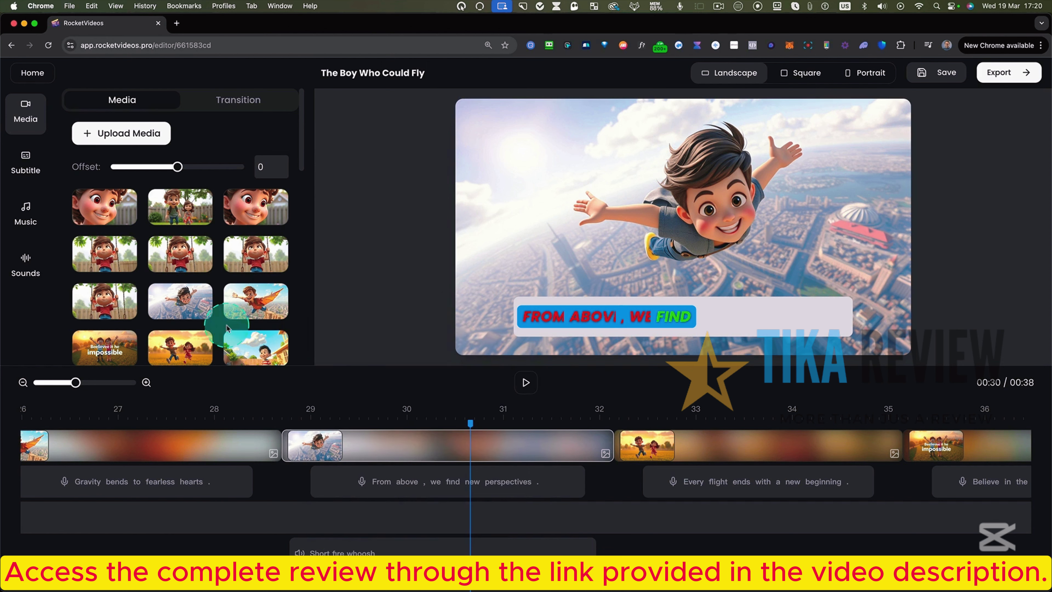
scroll(234, 324, down, 2)
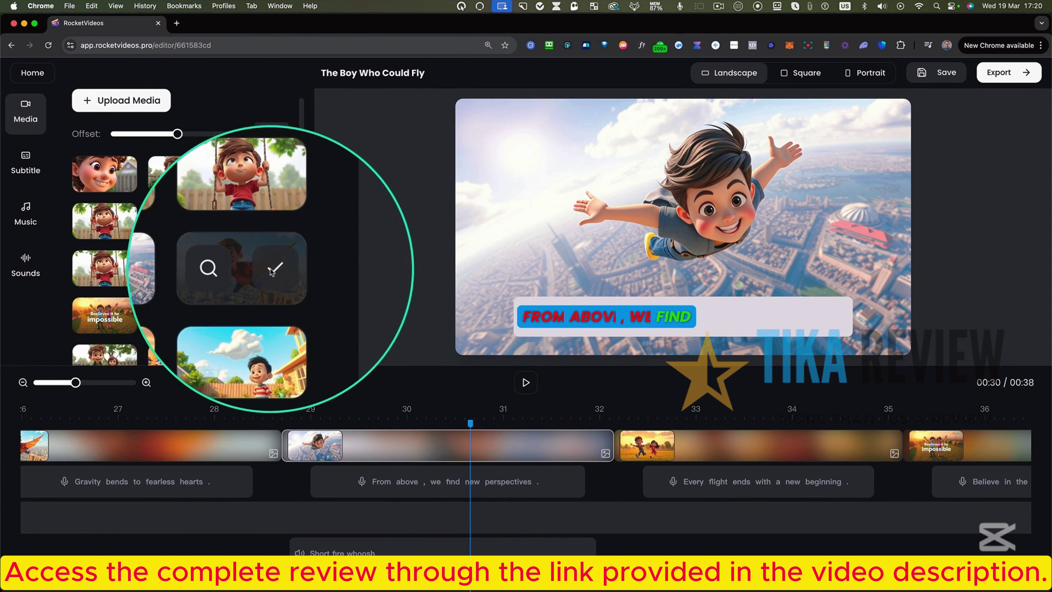
click(273, 269)
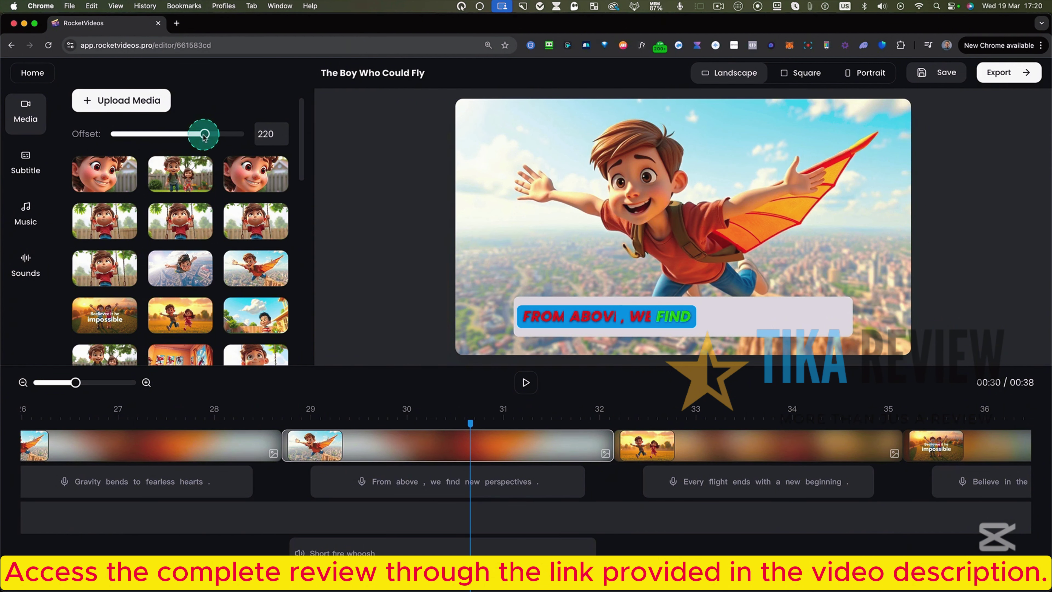
- Switch the video to Portrait format and set the "From above" scene's media offset to -50
click(441, 446)
click(481, 364)
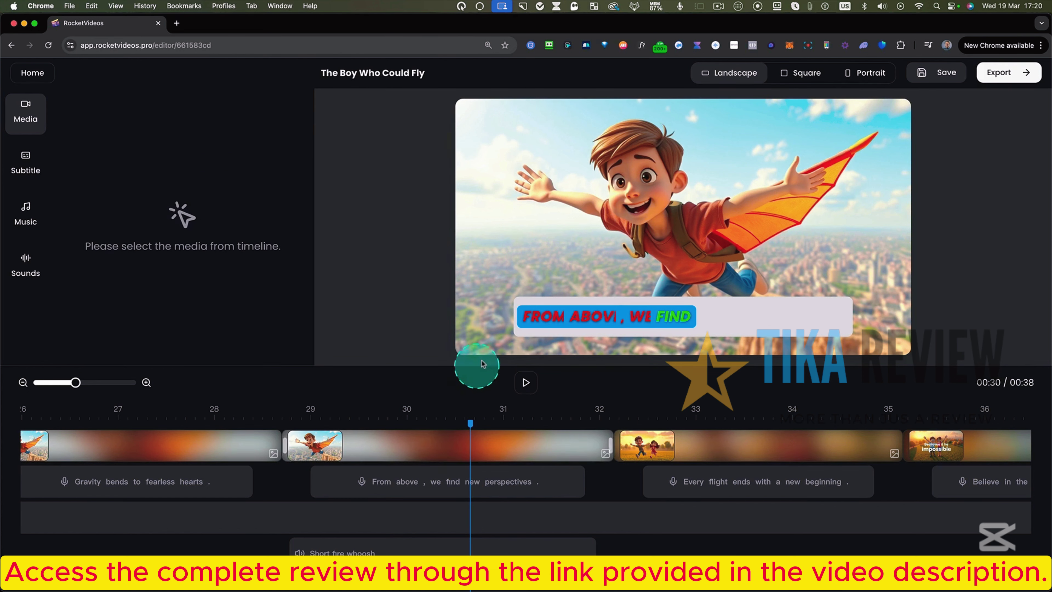
click(478, 450)
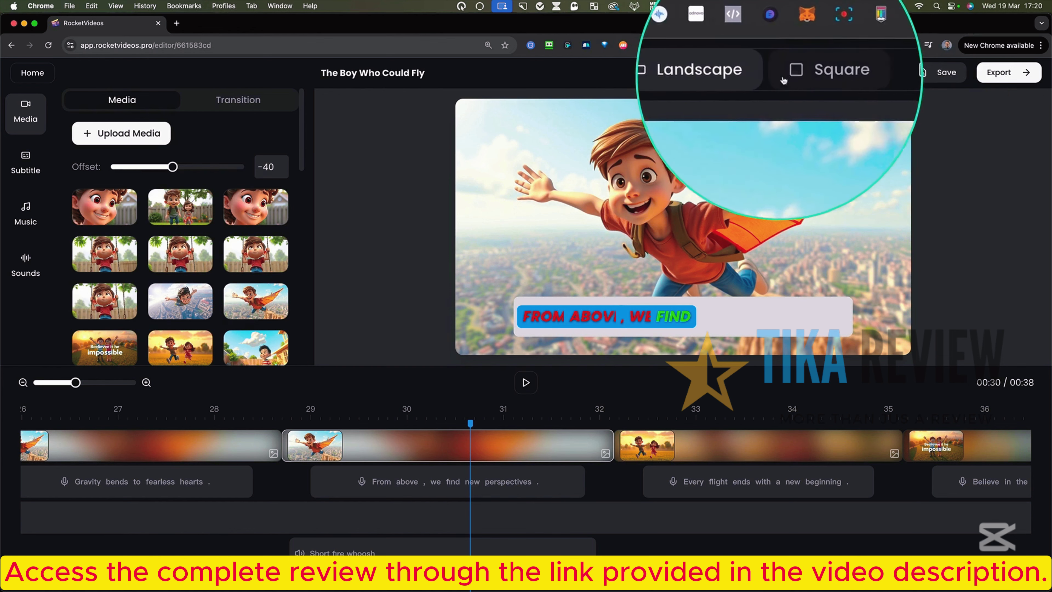
click(865, 72)
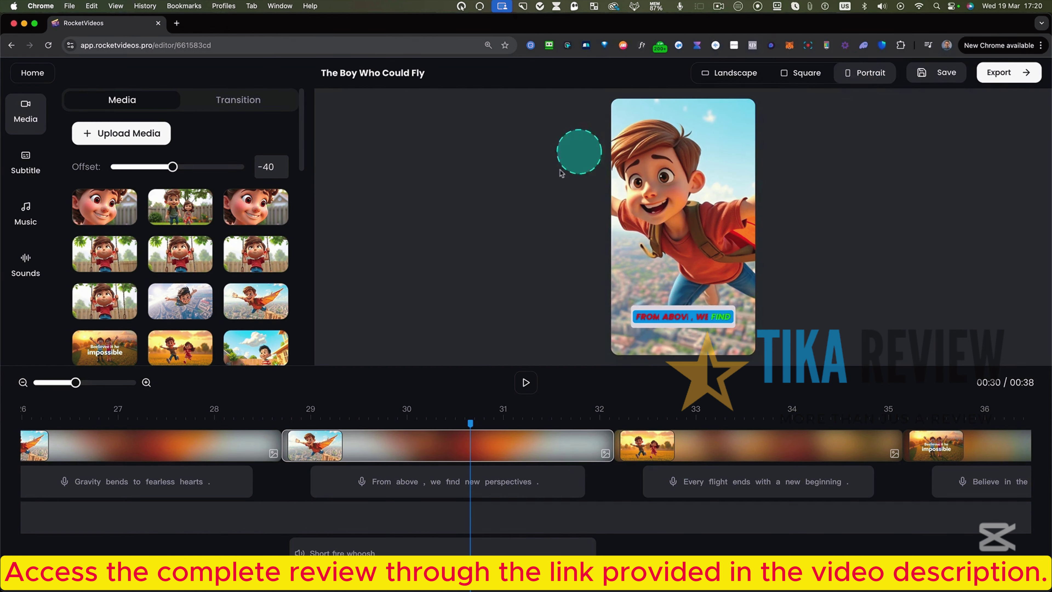
click(496, 444)
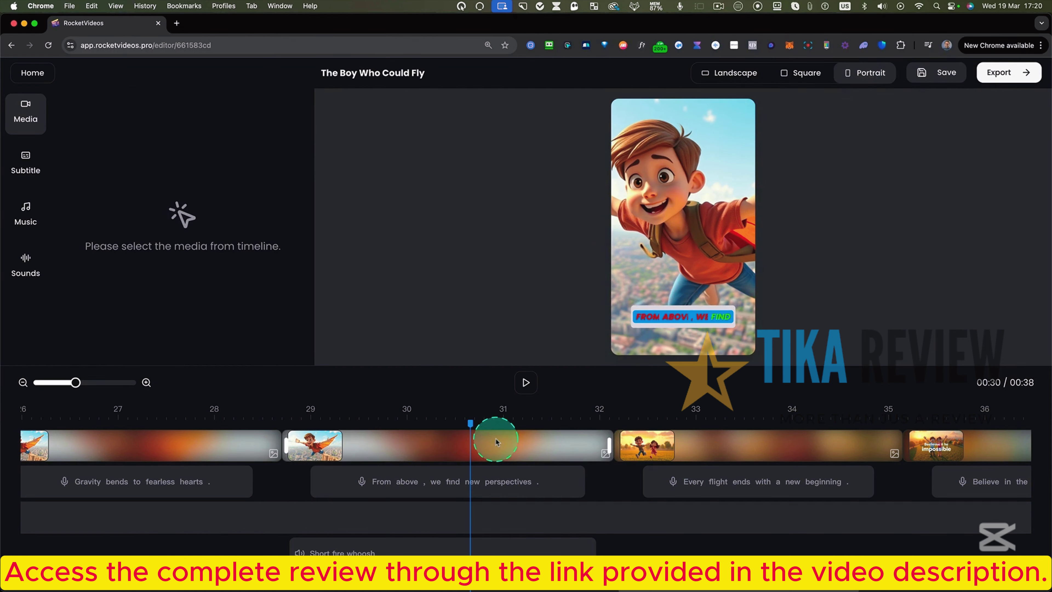
mouse_move(172, 165)
mouse_down()
mouse_move(215, 168)
mouse_move(126, 165)
mouse_move(171, 166)
mouse_up()
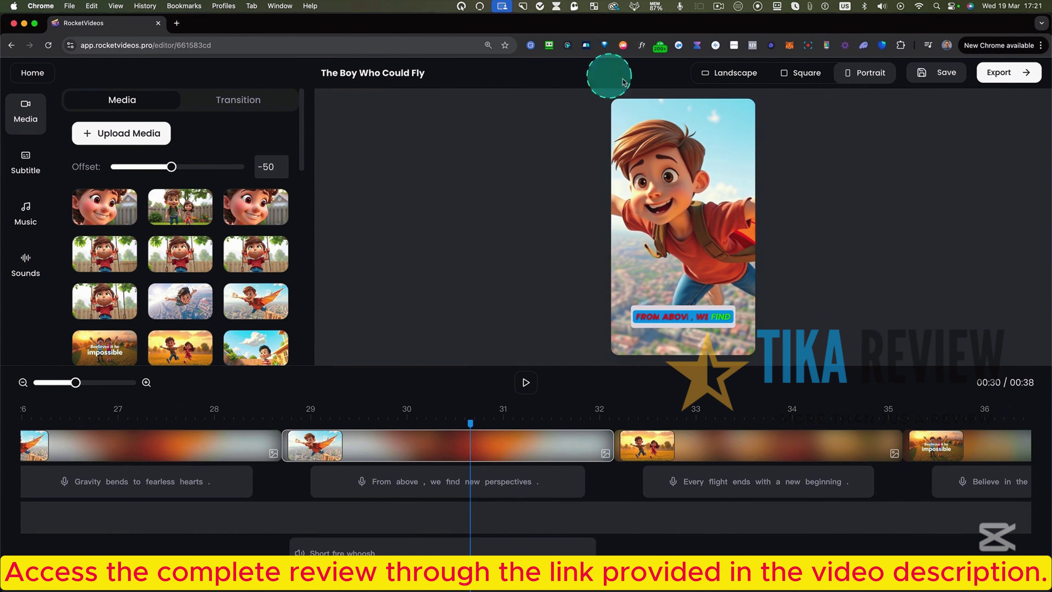
- Compare the Landscape, Square and Portrait formats of the video and set it back to Landscape
click(739, 76)
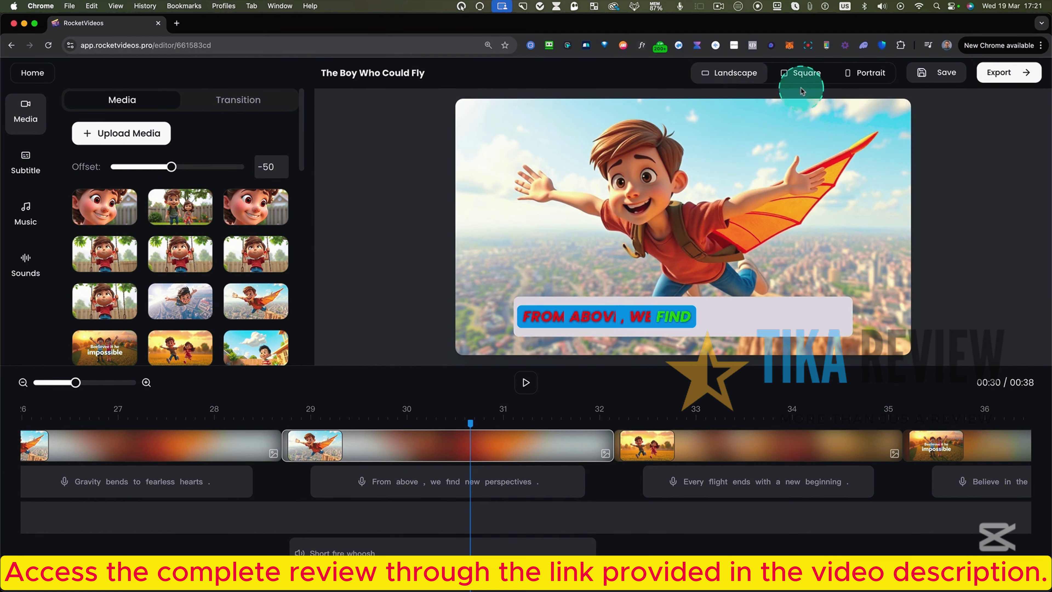
click(802, 76)
click(867, 75)
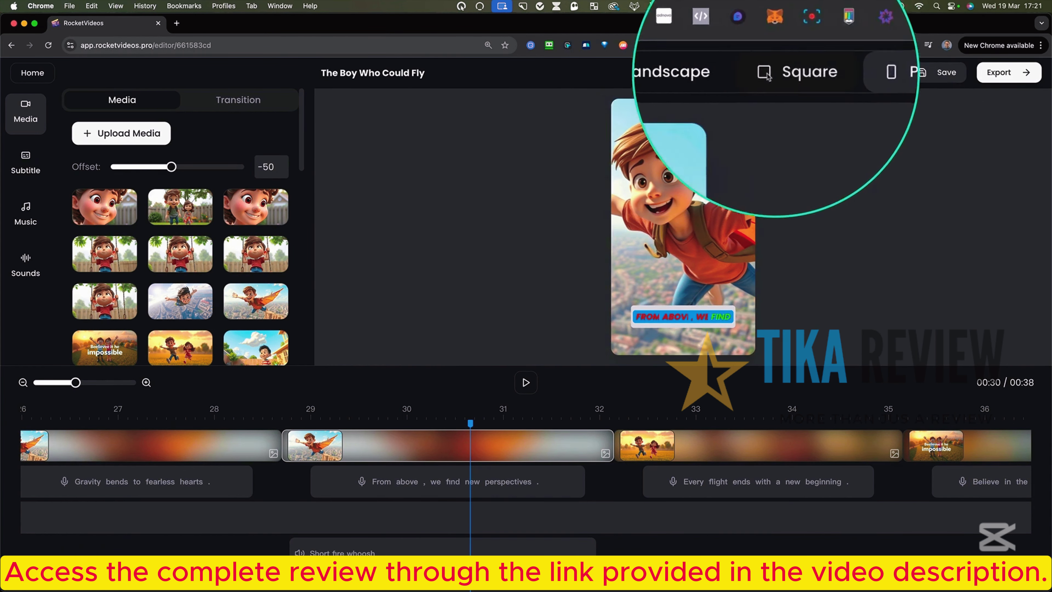
click(729, 73)
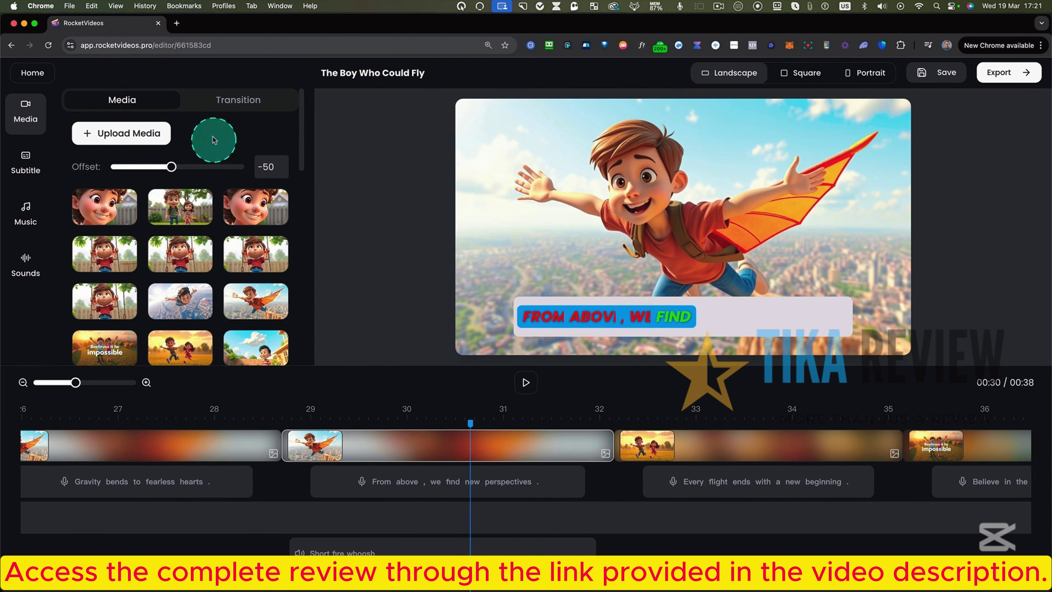
- Browse the transition effects for the "From above" scene and apply the Dynamic Slide transition to it
click(229, 104)
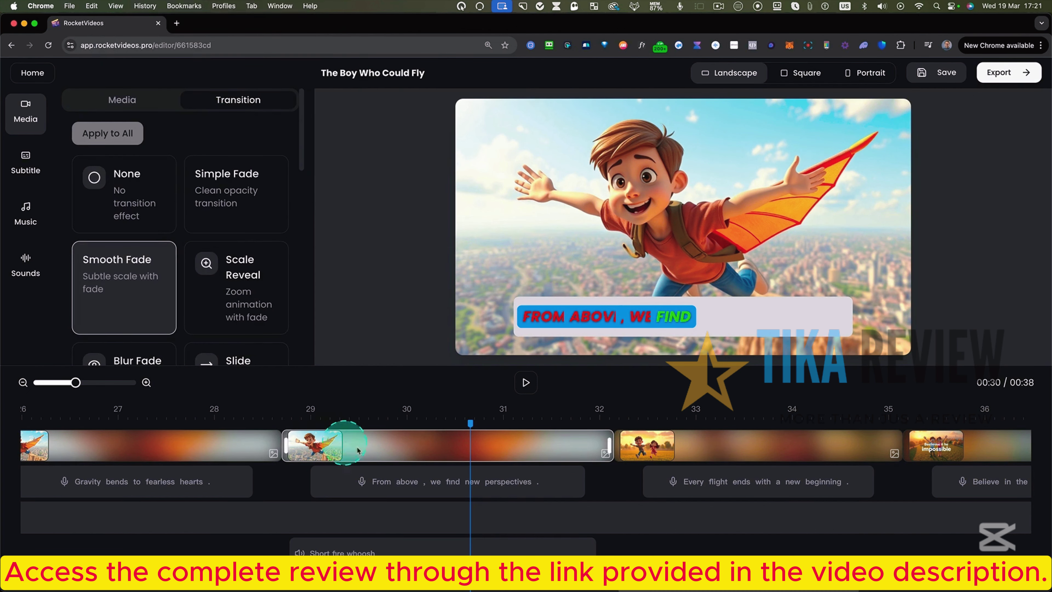
click(383, 452)
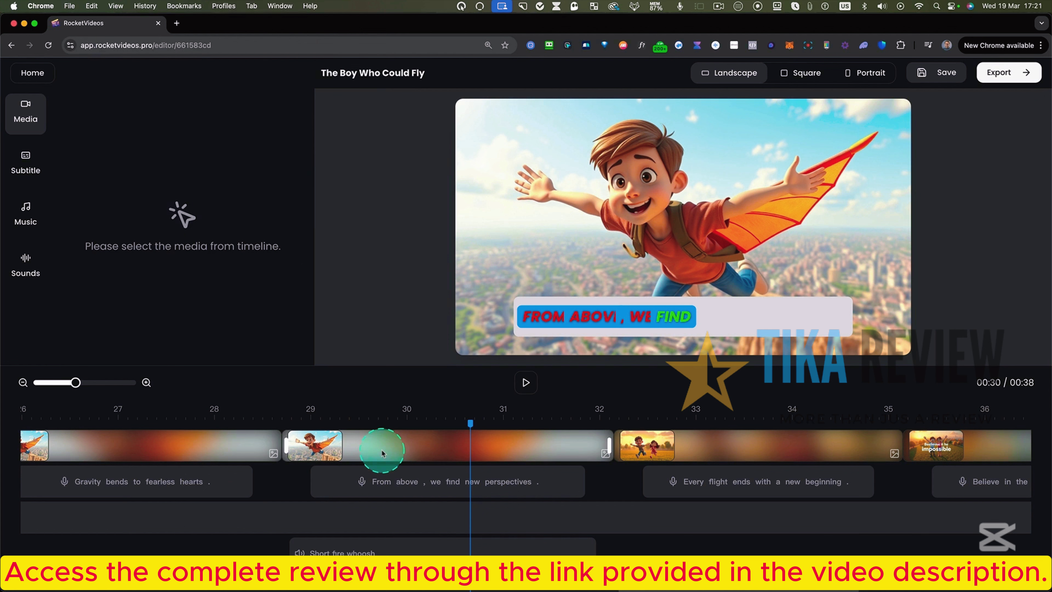
click(400, 436)
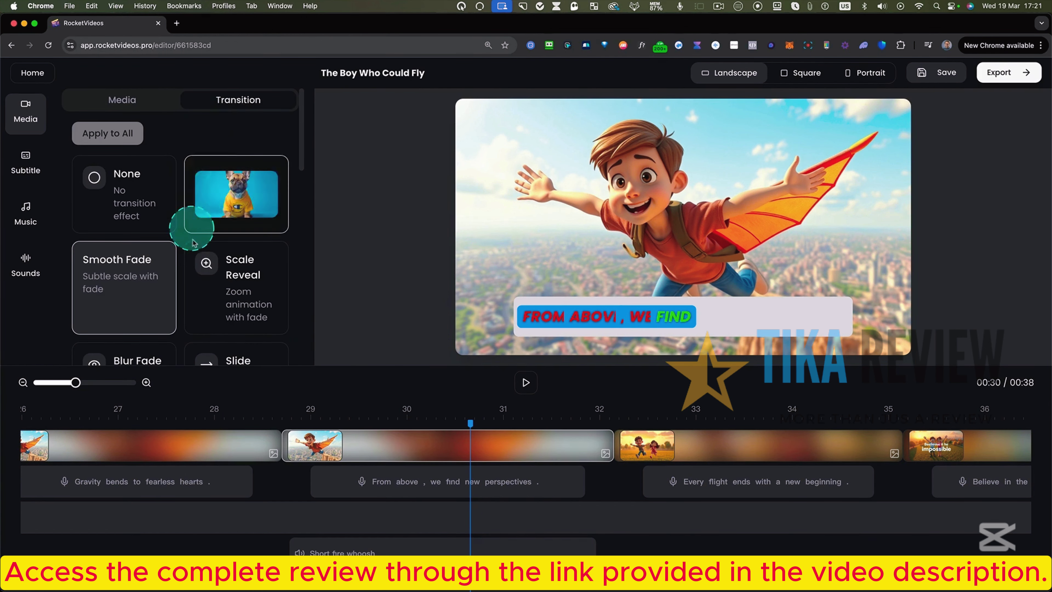
scroll(197, 256, down, 3)
scroll(194, 249, down, 5)
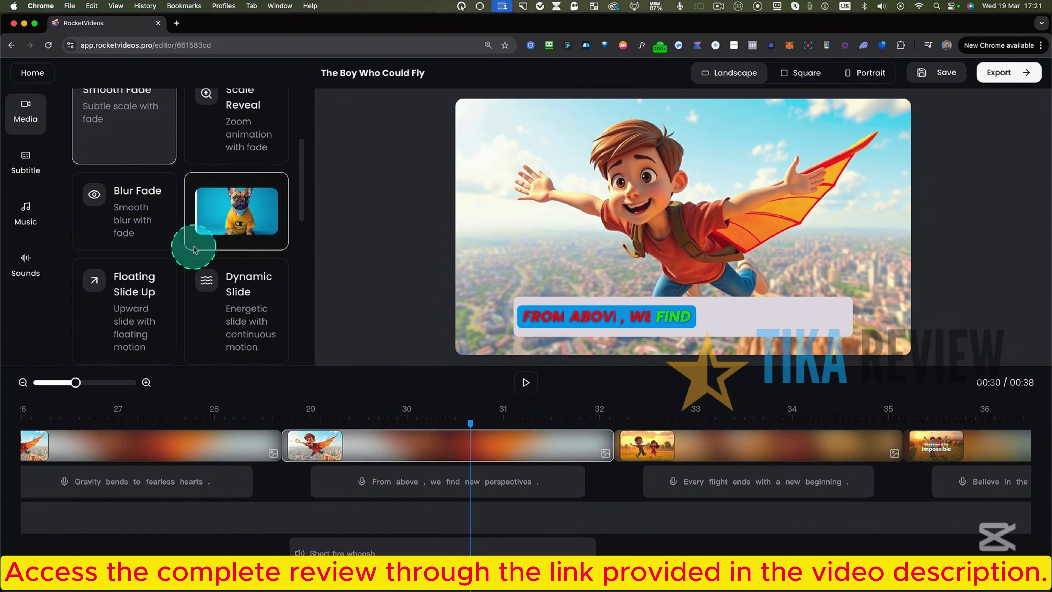
scroll(194, 247, down, 3)
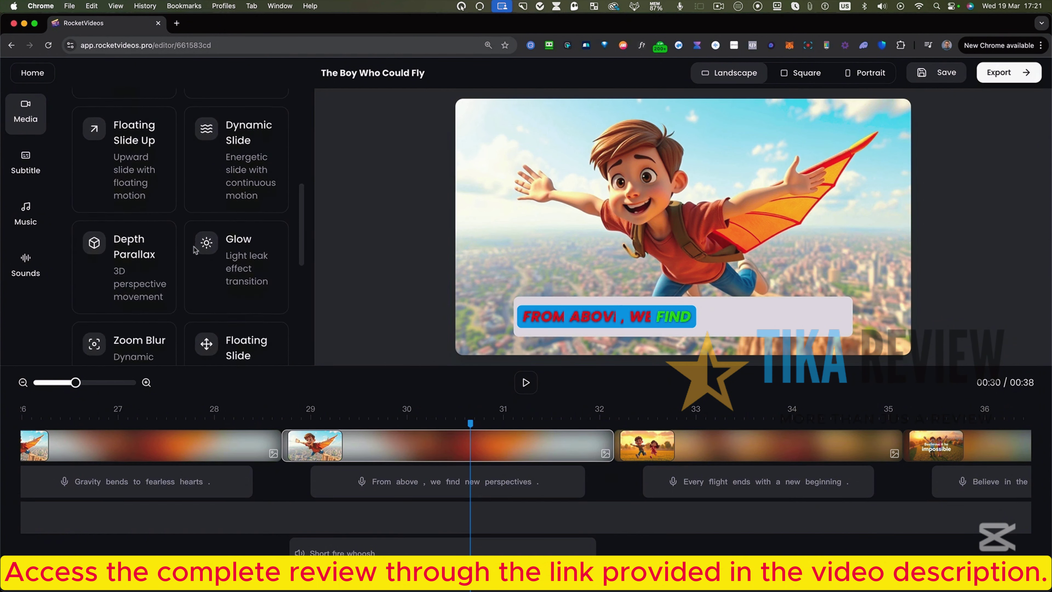
scroll(194, 247, up, 3)
mouse_move(205, 224)
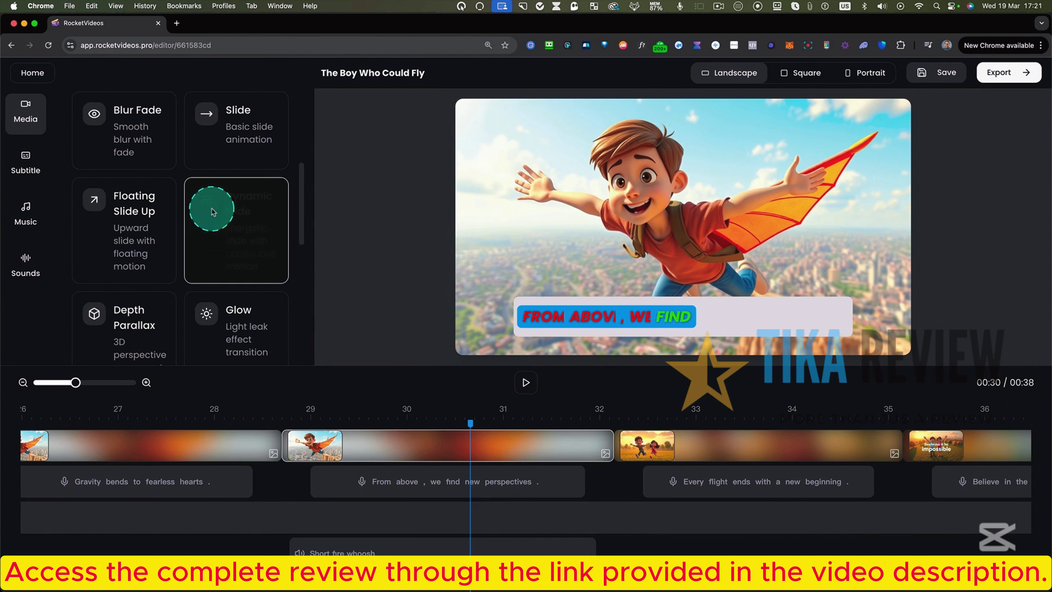
drag(212, 212, 285, 432)
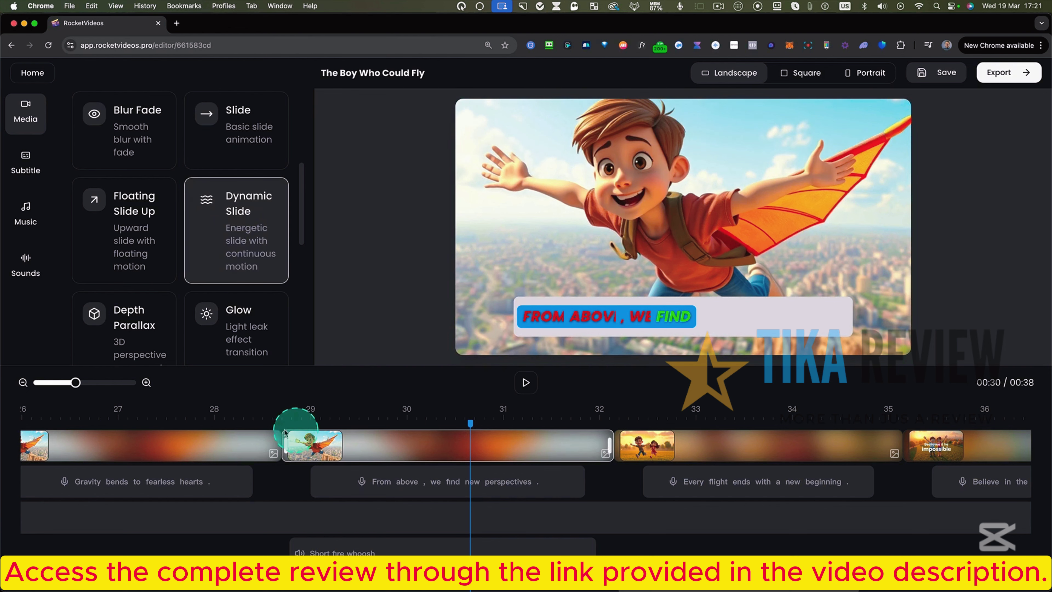
- Play the video from just before the "From above" scene to preview its Dynamic Slide transition
click(274, 421)
click(526, 383)
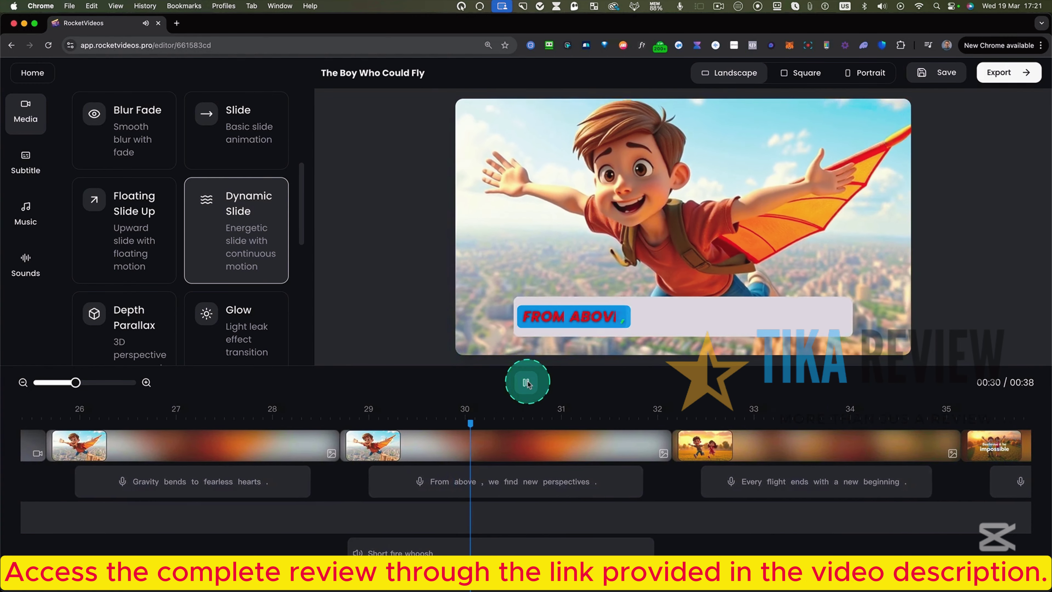
click(526, 382)
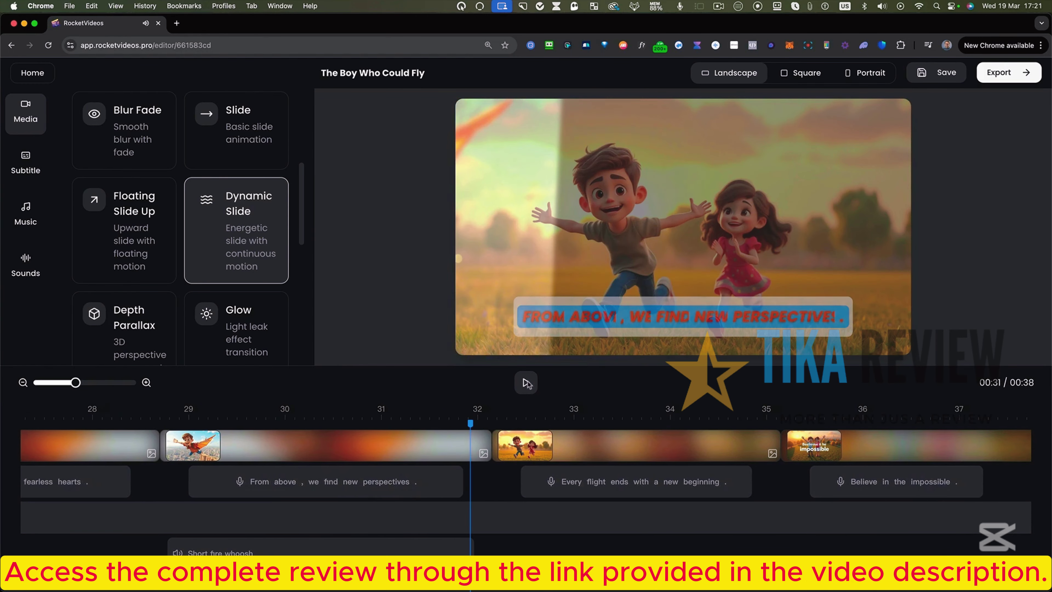
- Apply the Dynamic Slide transition to the "Every flight ends with a new beginning" scene
click(566, 483)
click(580, 444)
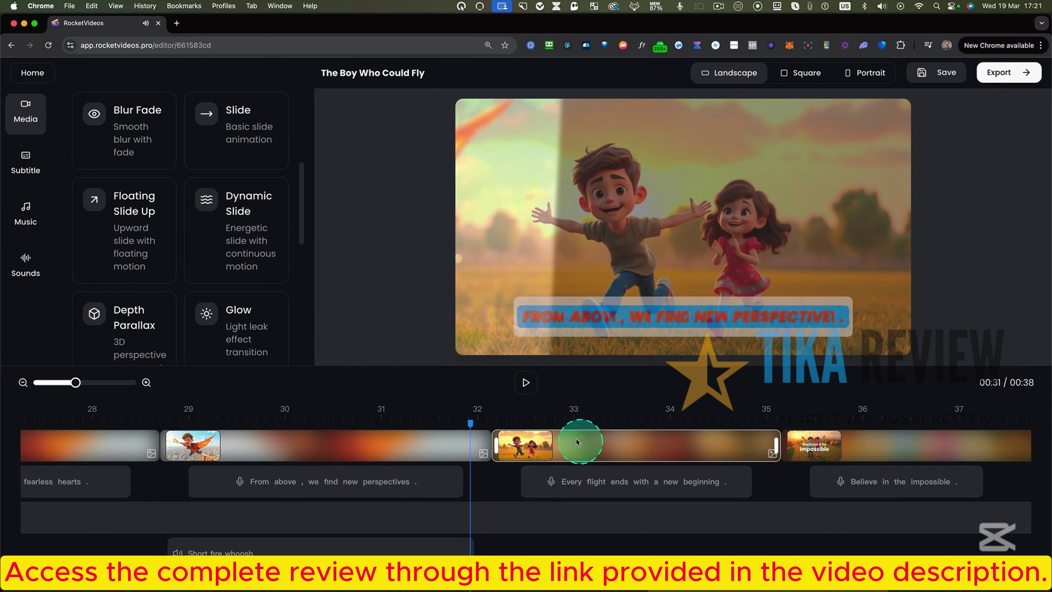
scroll(169, 133, up, 6)
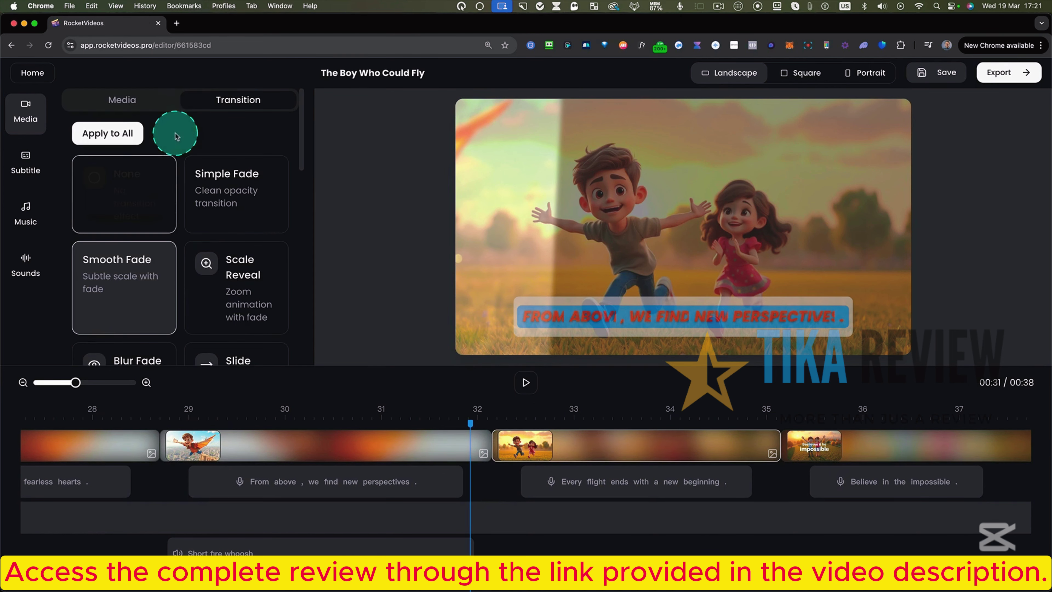
scroll(246, 306, down, 5)
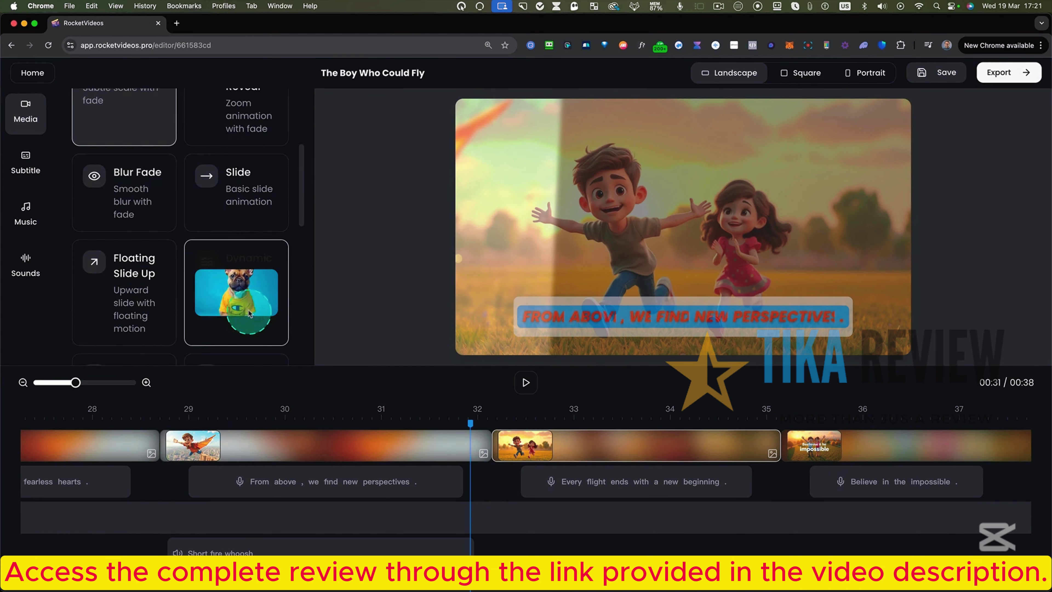
click(224, 310)
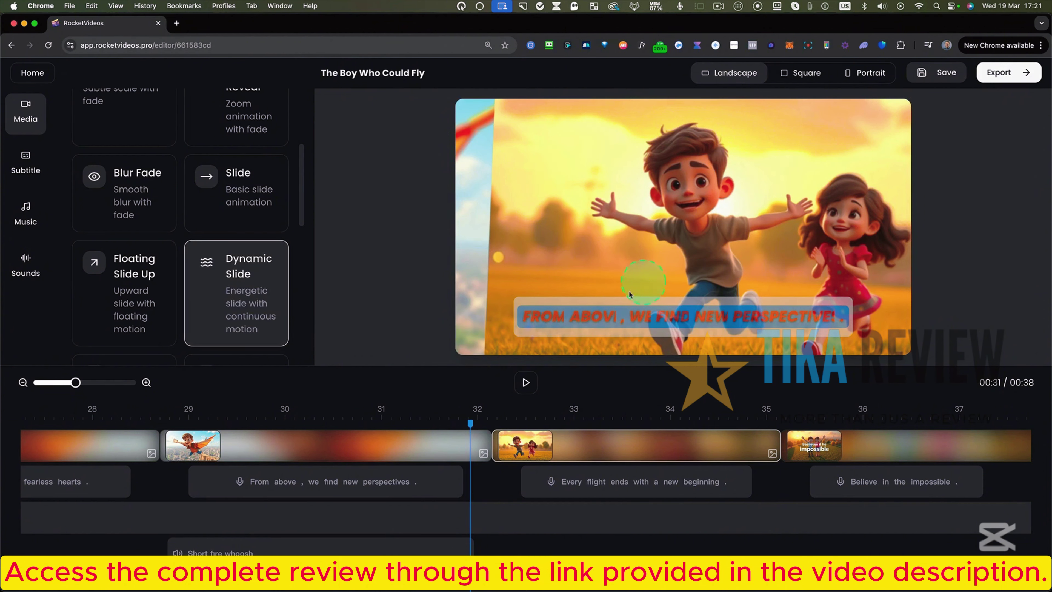
- Apply the Dynamic Slide transition to all media slides in the project
click(633, 455)
scroll(234, 281, up, 5)
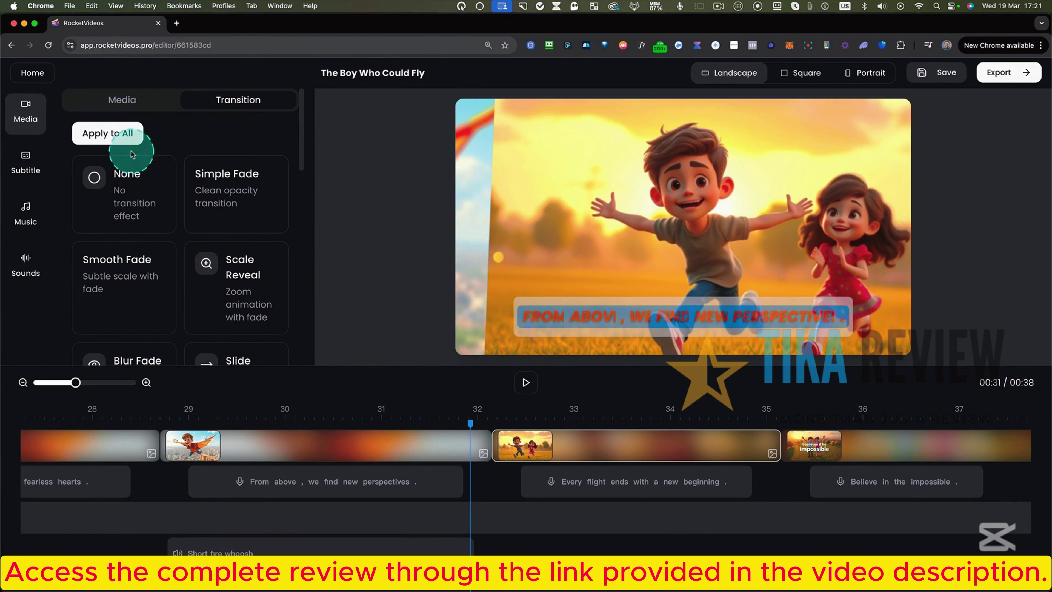
click(109, 134)
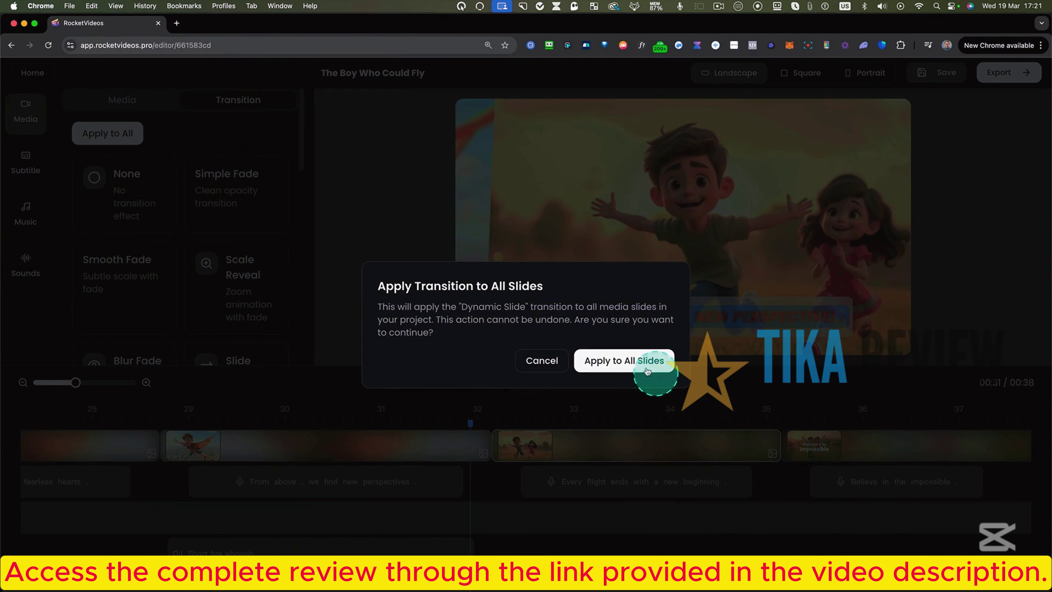
click(627, 361)
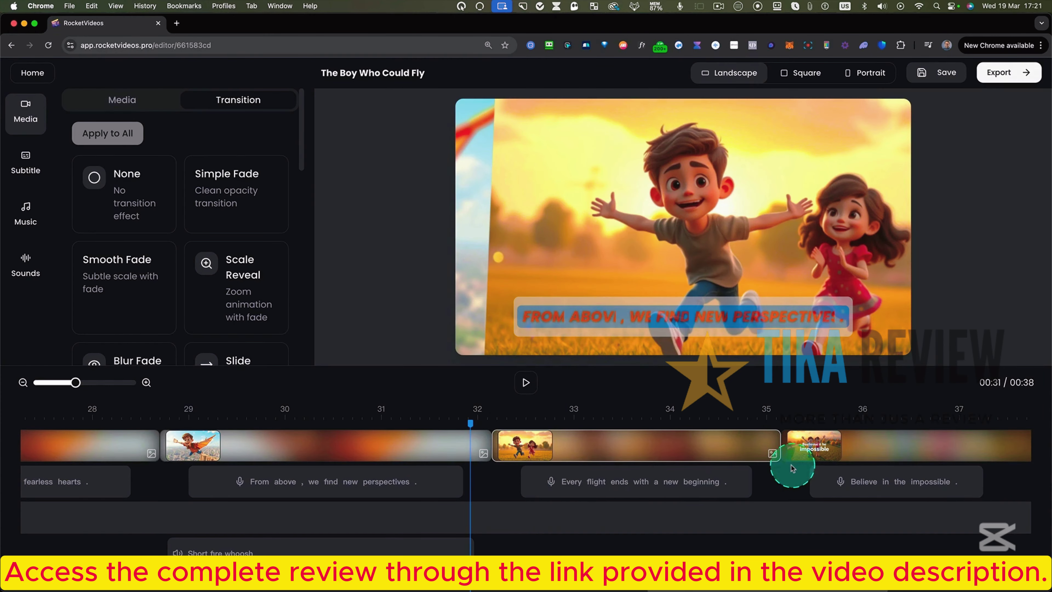
- Play the video from just before the "In the face of the unknown" scene into "Where the earth ends" to preview the transitions
scroll(789, 468, right, 5)
scroll(513, 454, left, 20)
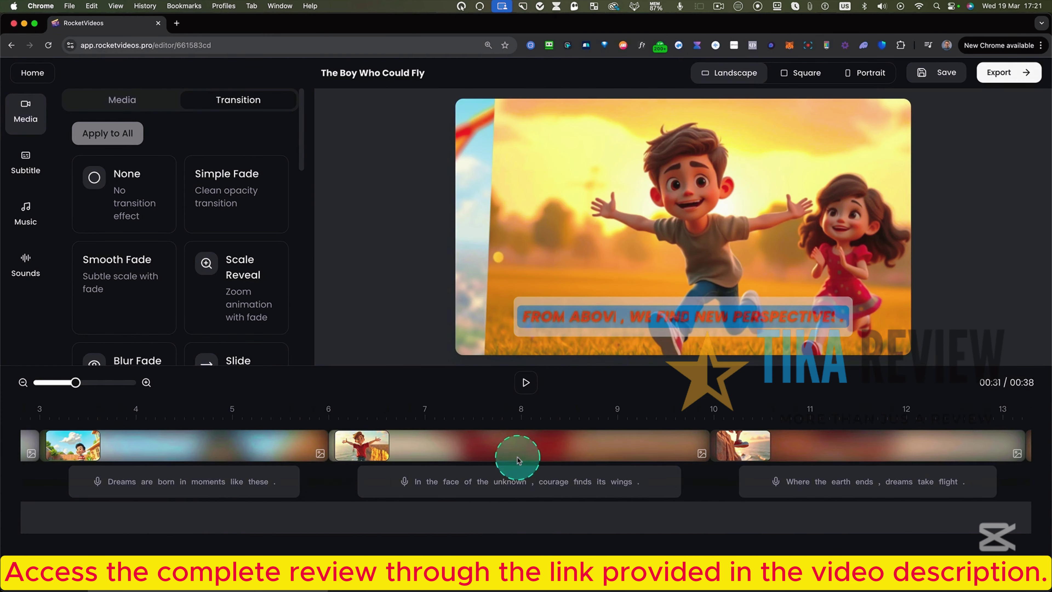
click(327, 428)
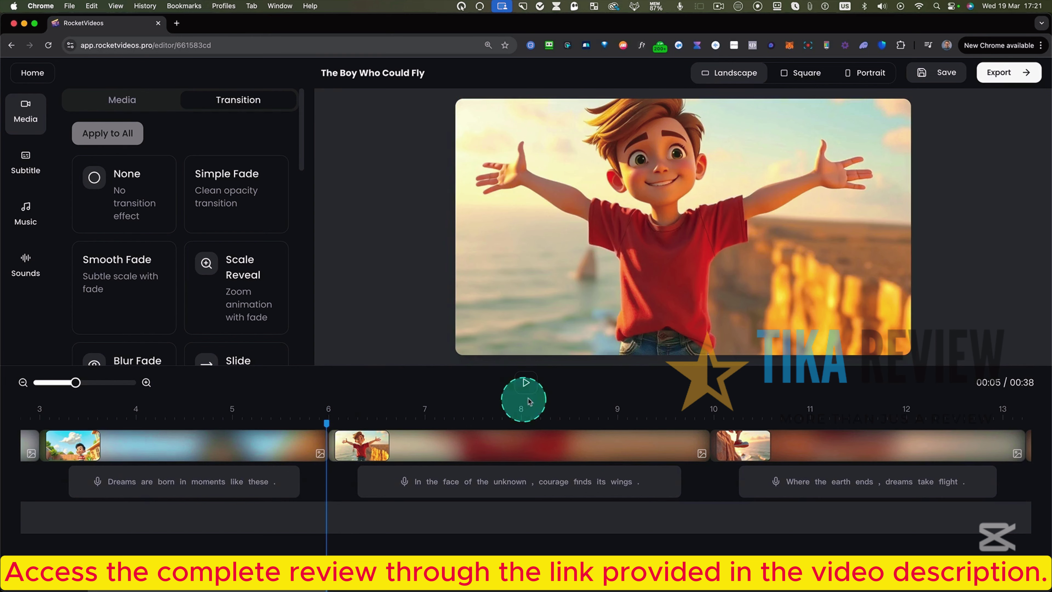
click(525, 382)
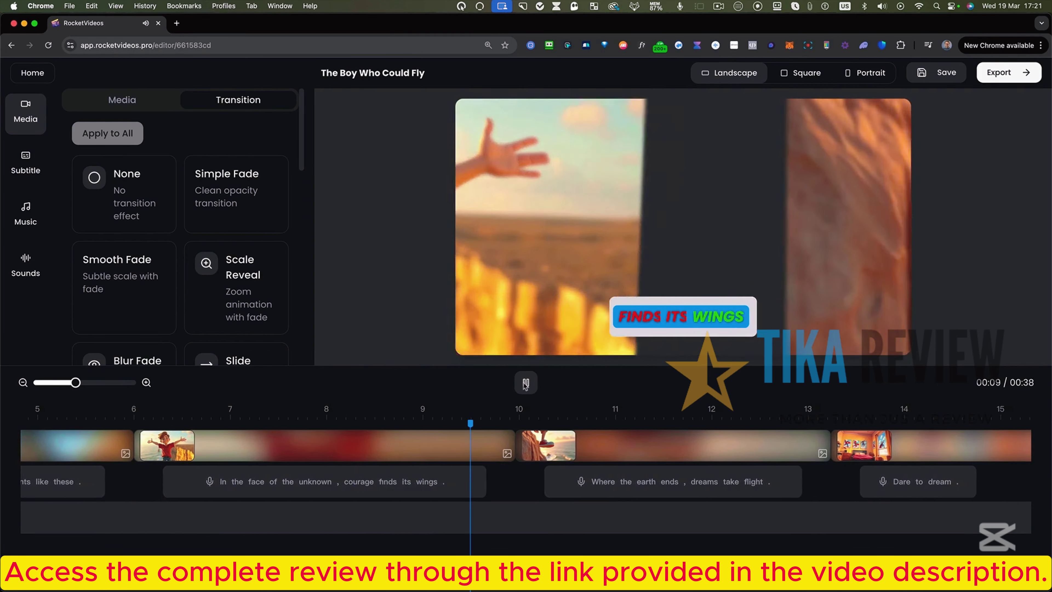
click(588, 192)
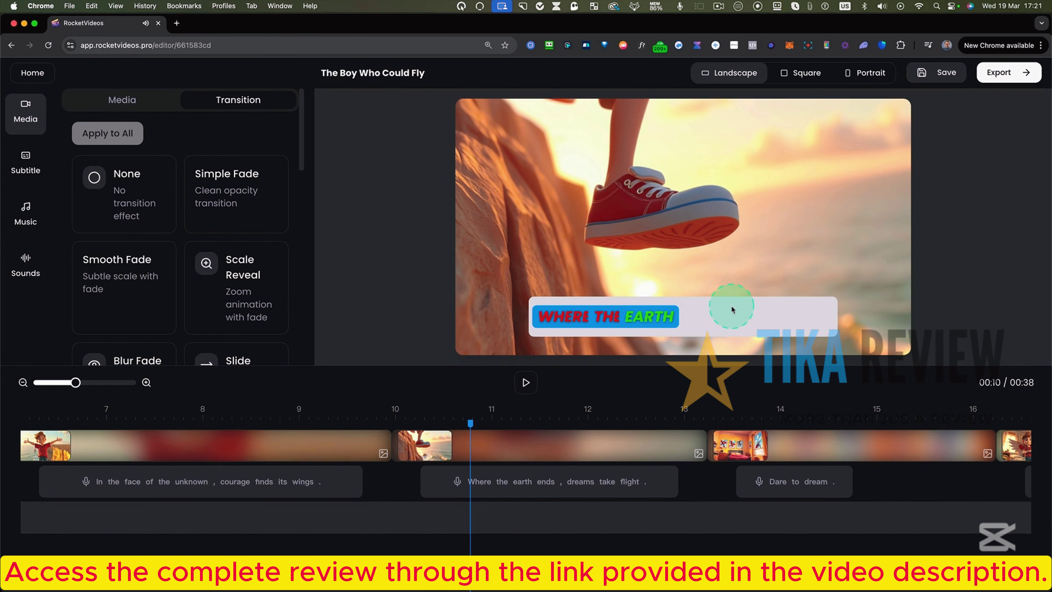
- Save the campaign and export the finished video for rendering
click(947, 75)
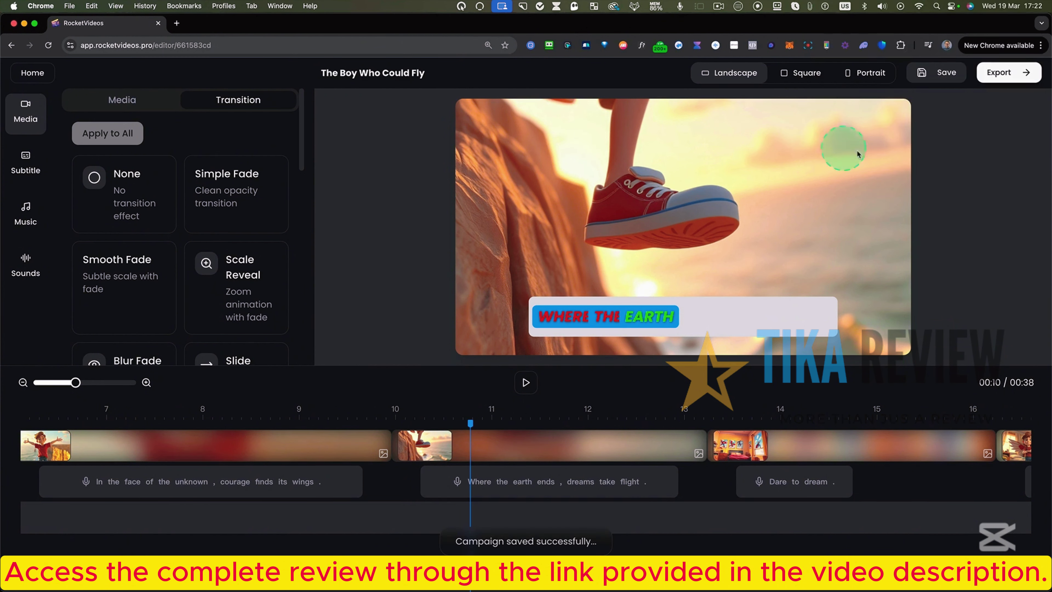
click(1007, 69)
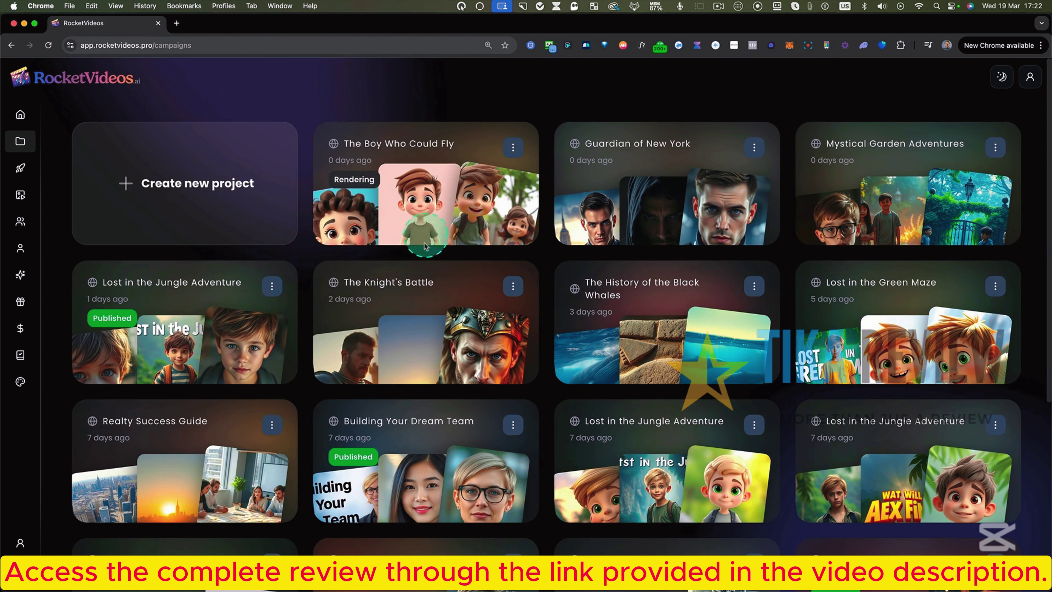
- Look over the actions available for the "The Boy Who Could Fly" campaign without choosing any
click(514, 149)
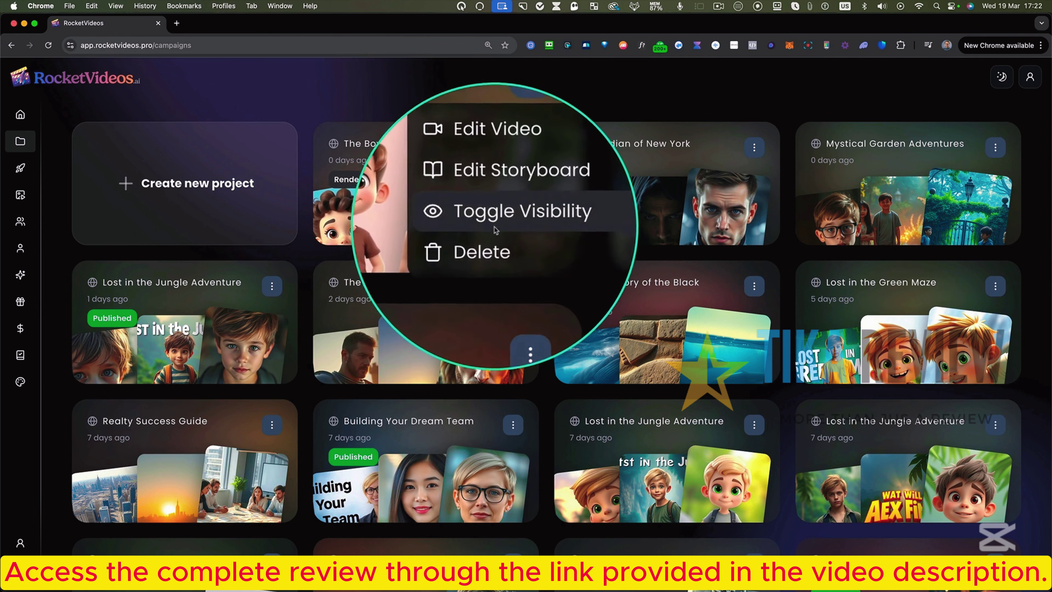
click(476, 106)
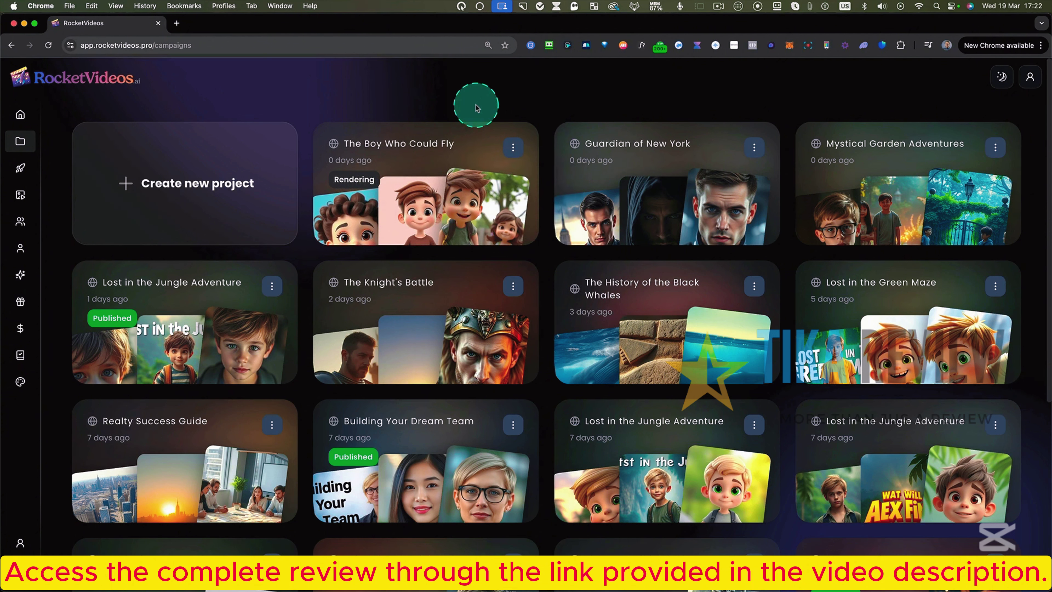